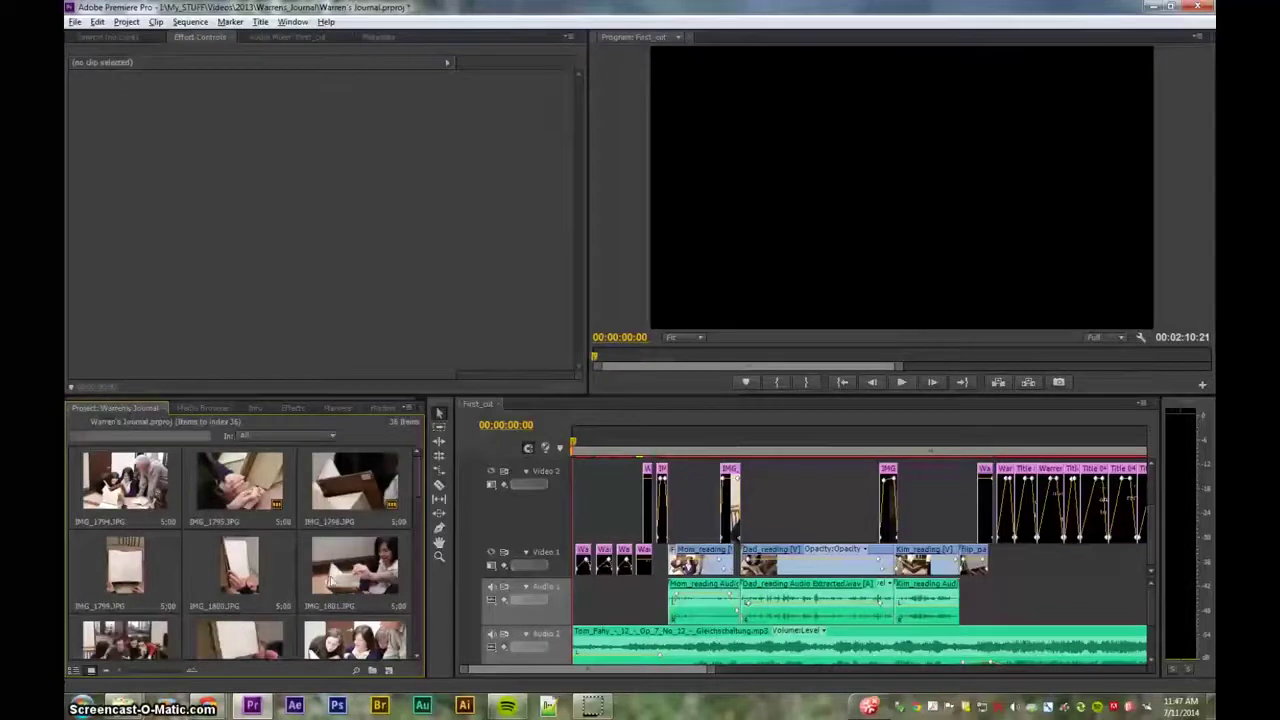
left_click(389, 671)
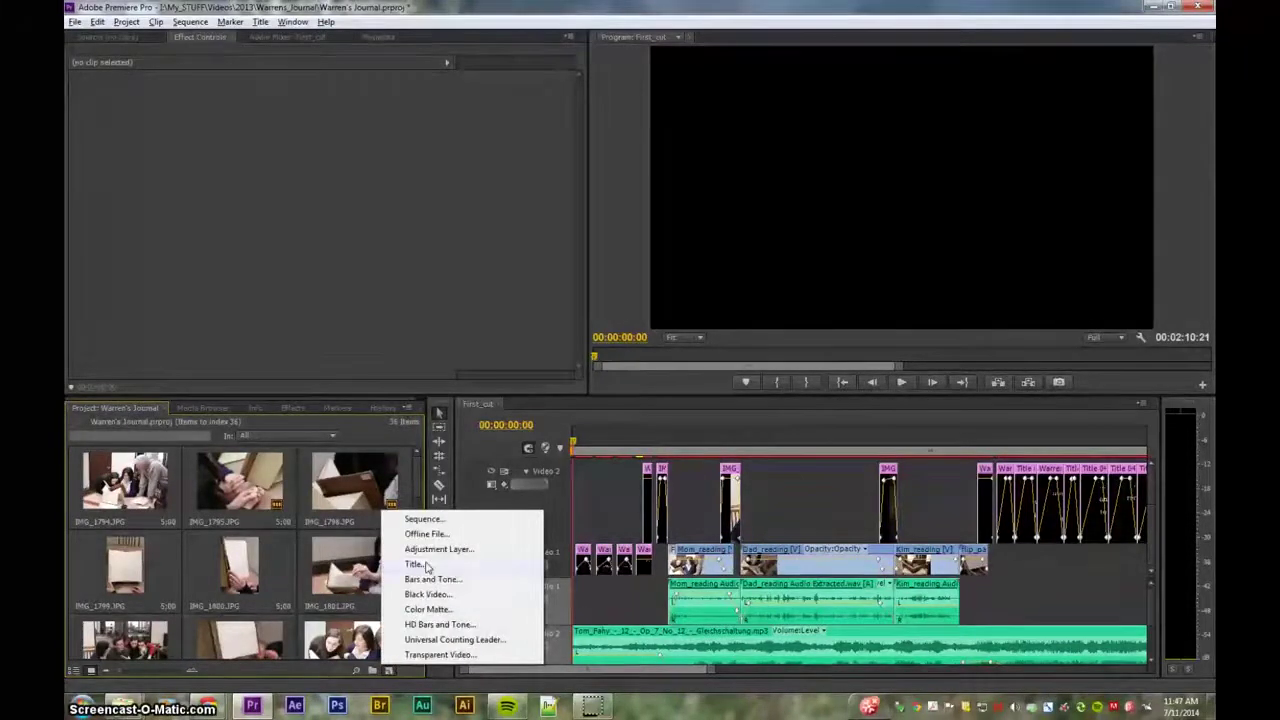
left_click(260, 23)
left_click(260, 23)
mouse_move(281, 36)
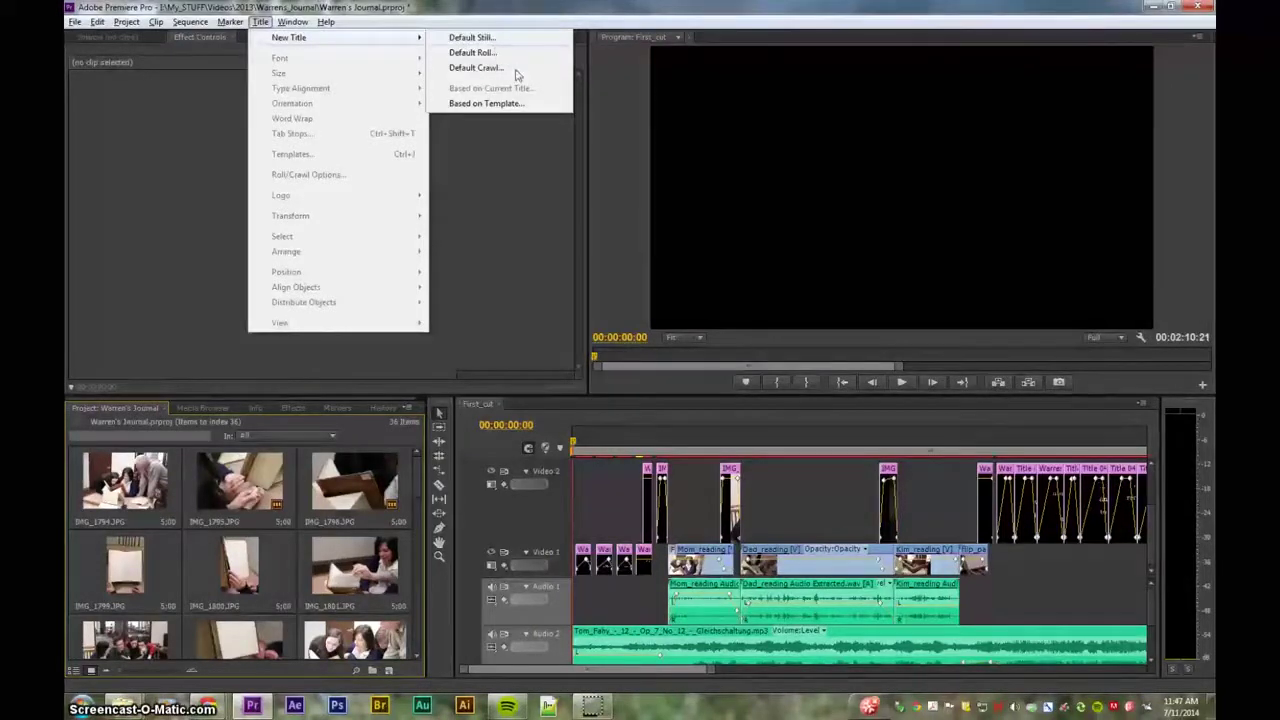
left_click(261, 22)
left_click(264, 24)
left_click(265, 25)
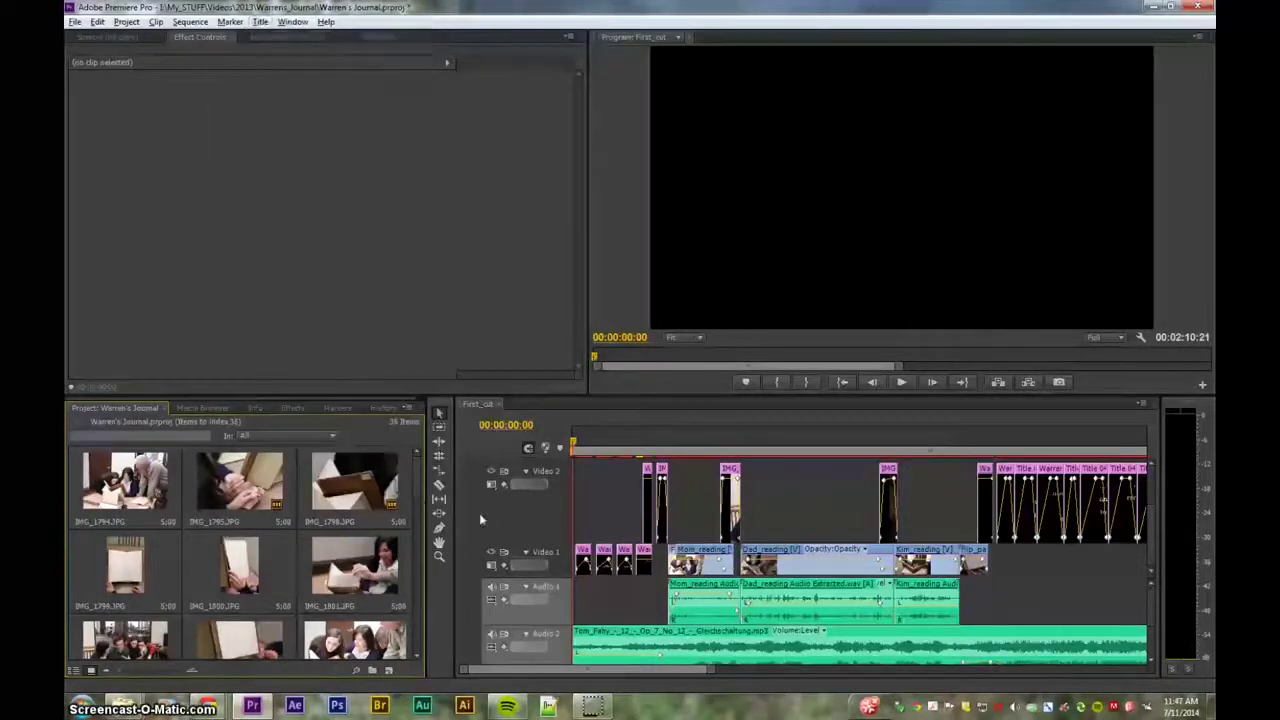
- Create a new 1920 × 1080 title named "practice"
left_click(391, 672)
left_click(447, 563)
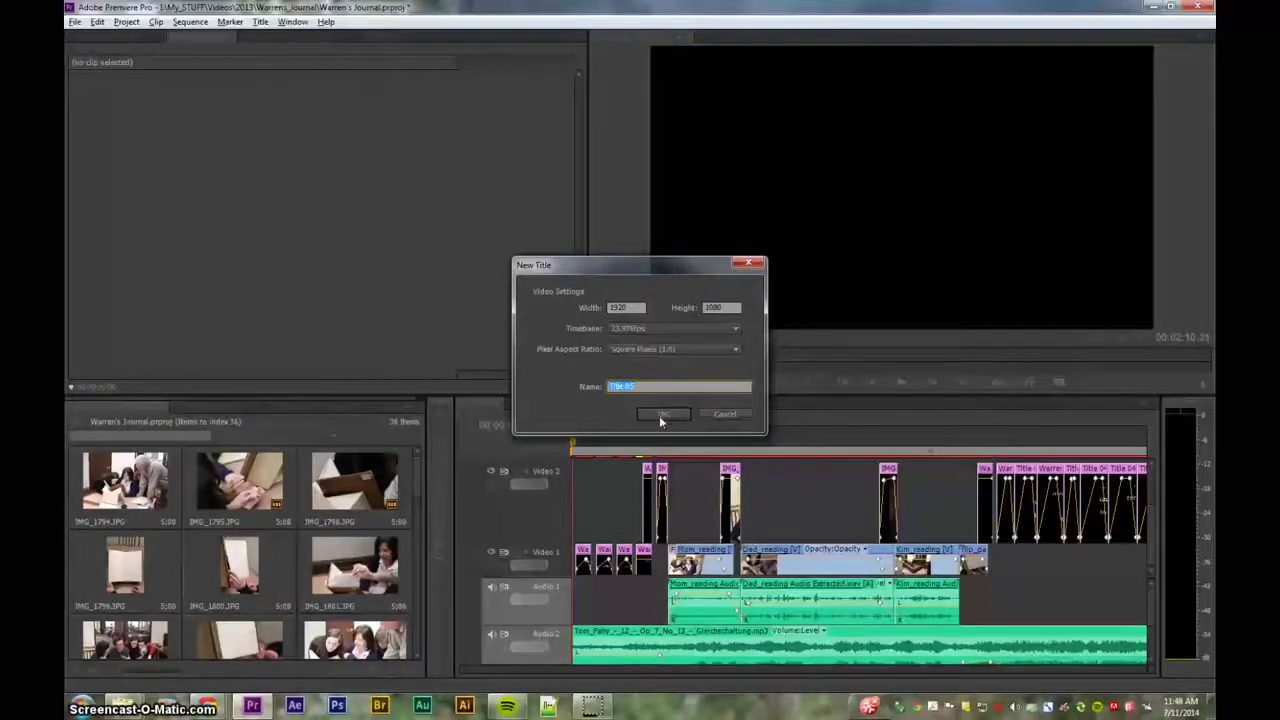
left_click(659, 415)
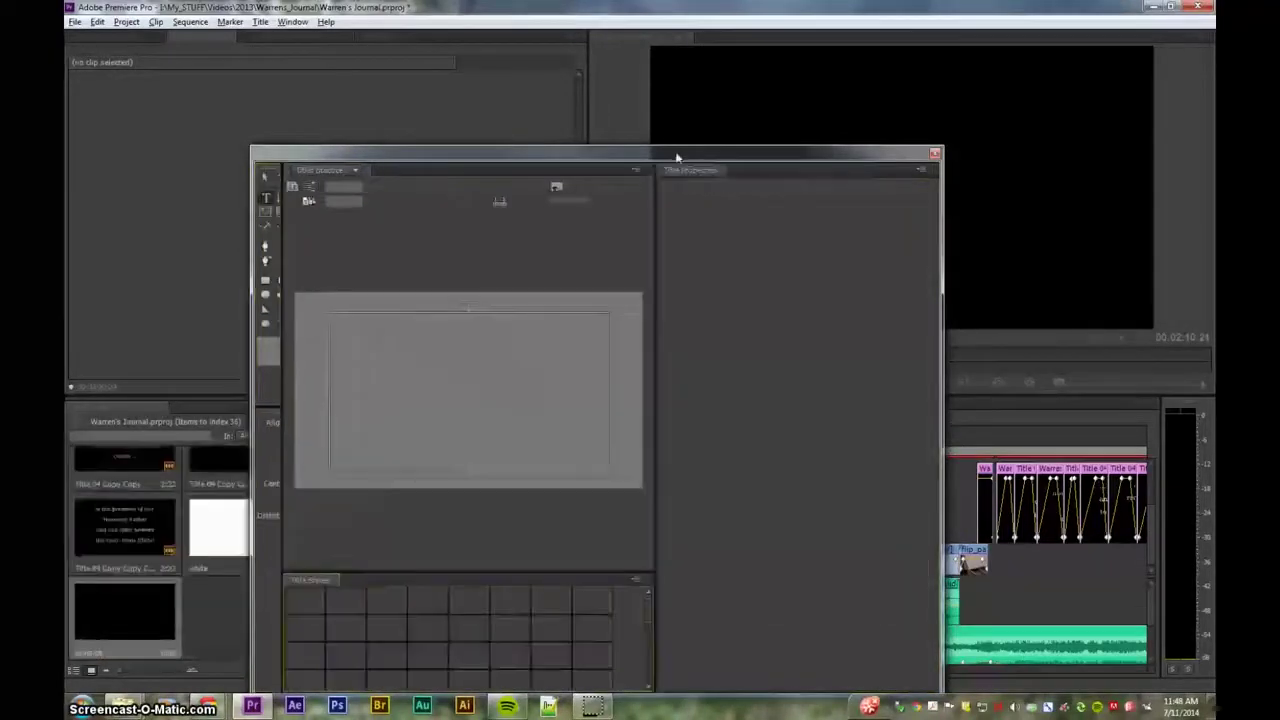
left_click_drag(677, 156, 672, 80)
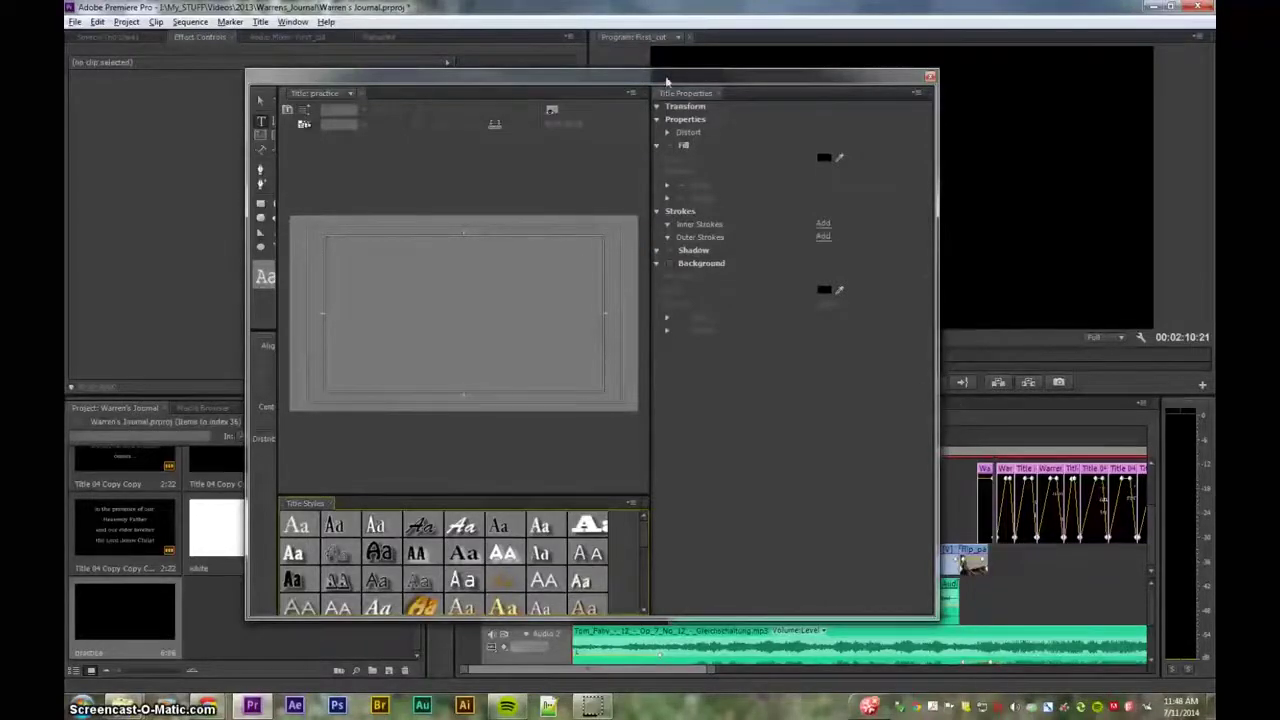
- Set the playhead to 00:00:34:13 in the Dad_reading clip and show that video frame behind the title
left_click_drag(679, 78, 462, 98)
left_click(777, 440)
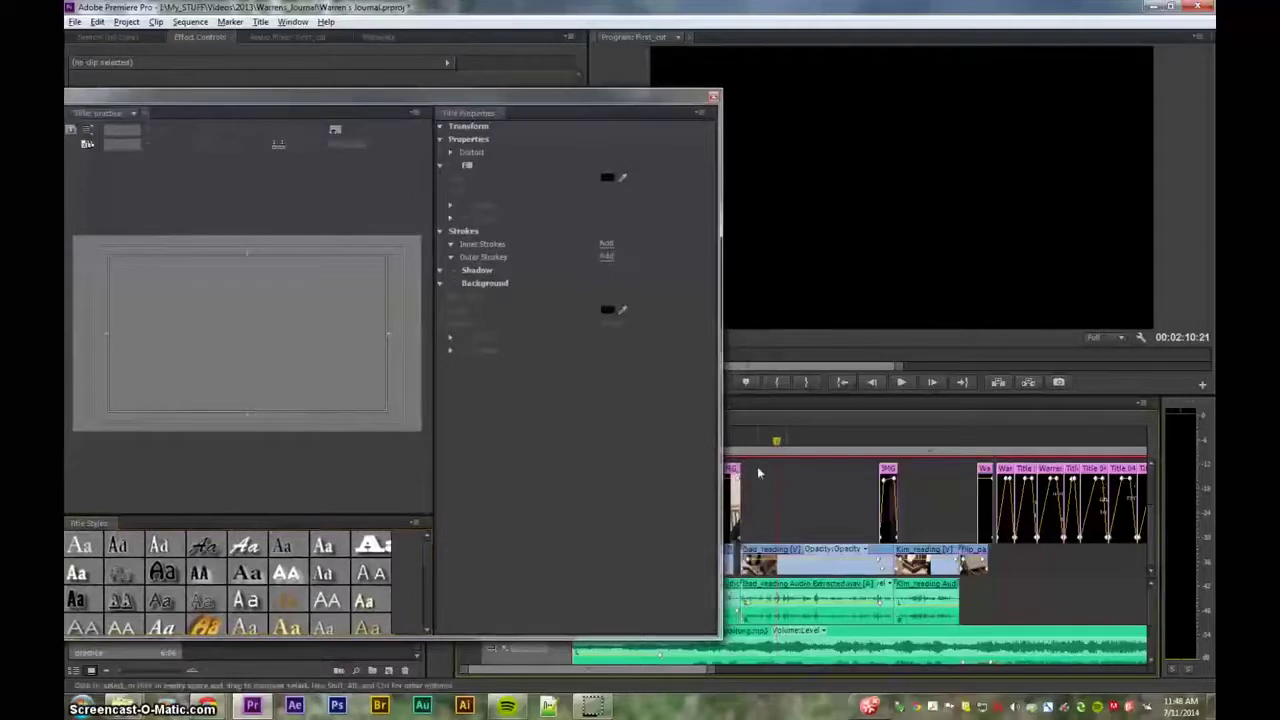
left_click_drag(775, 442, 762, 446)
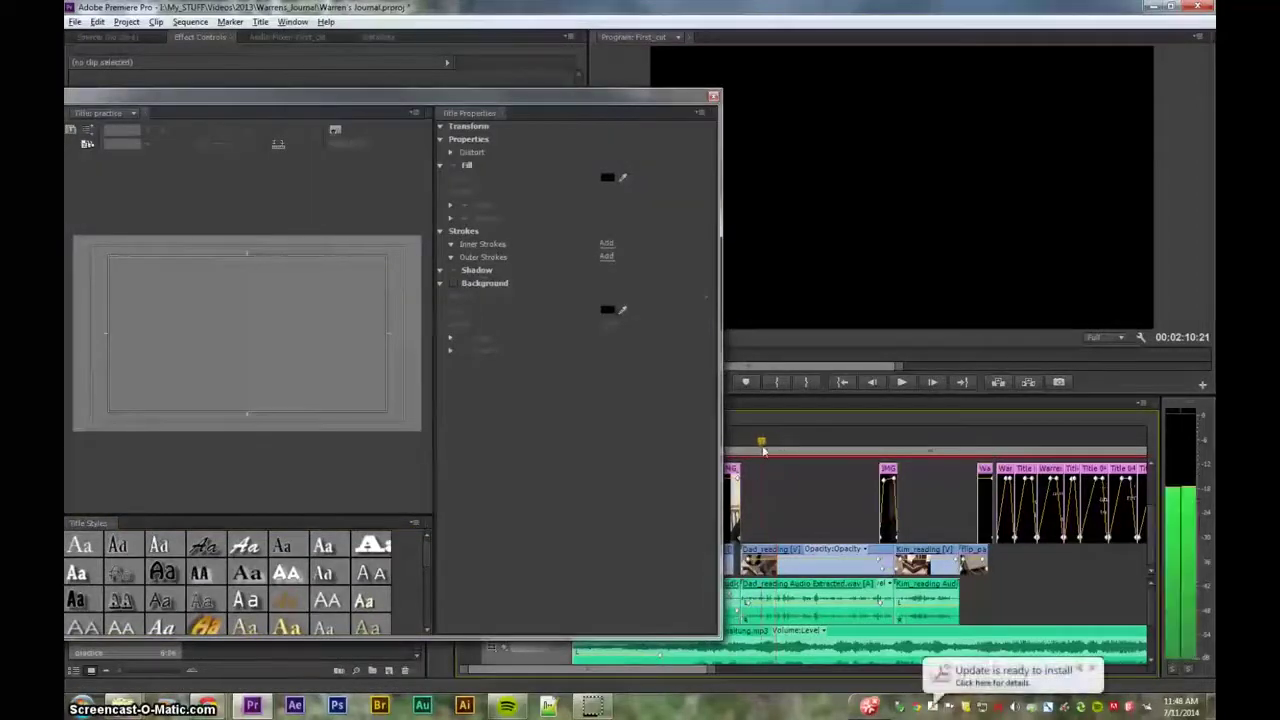
left_click_drag(452, 98, 624, 79)
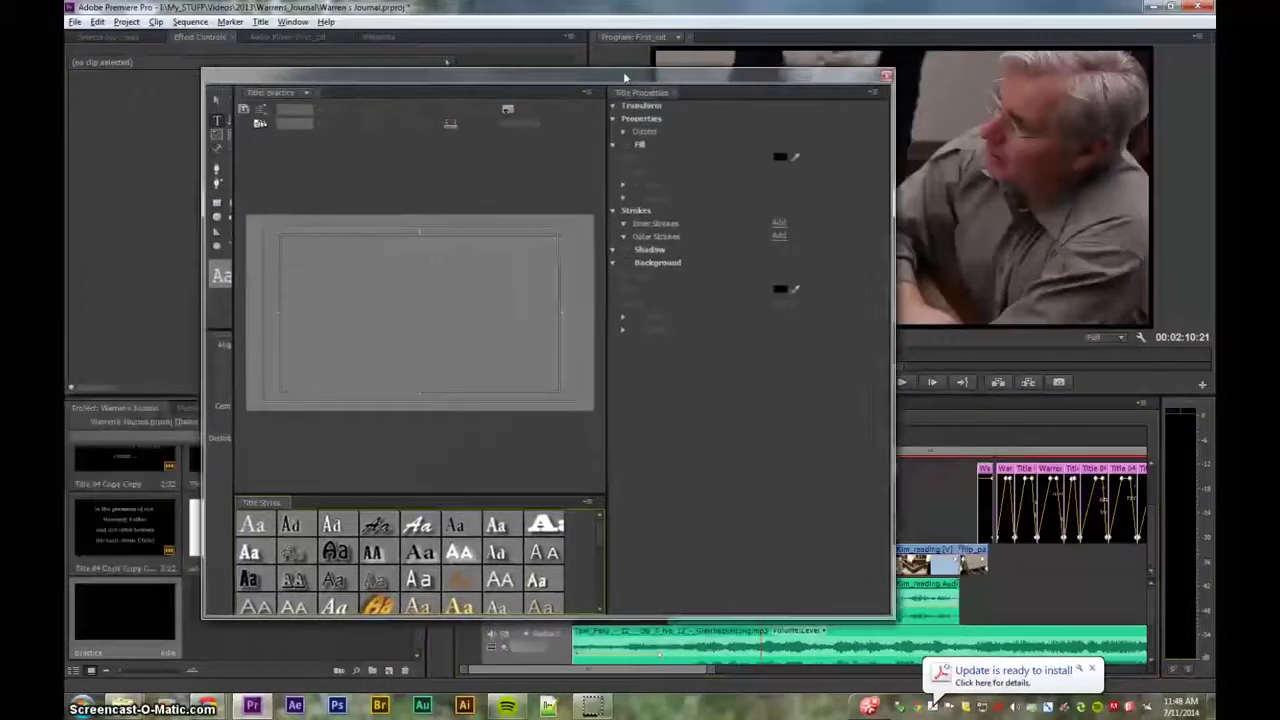
left_click(508, 110)
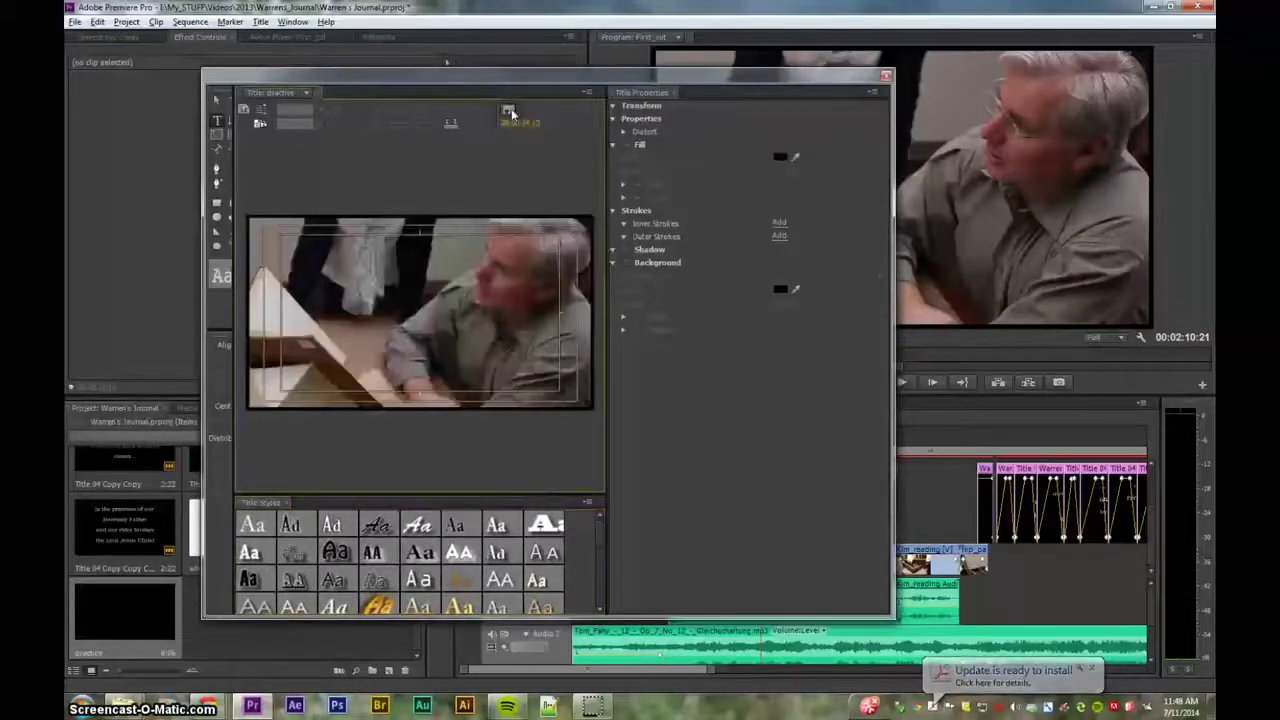
- Try the text "On top of the video" in a text box across the lower part of the frame and undo it
left_click(303, 364)
left_click_drag(510, 386, 552, 387)
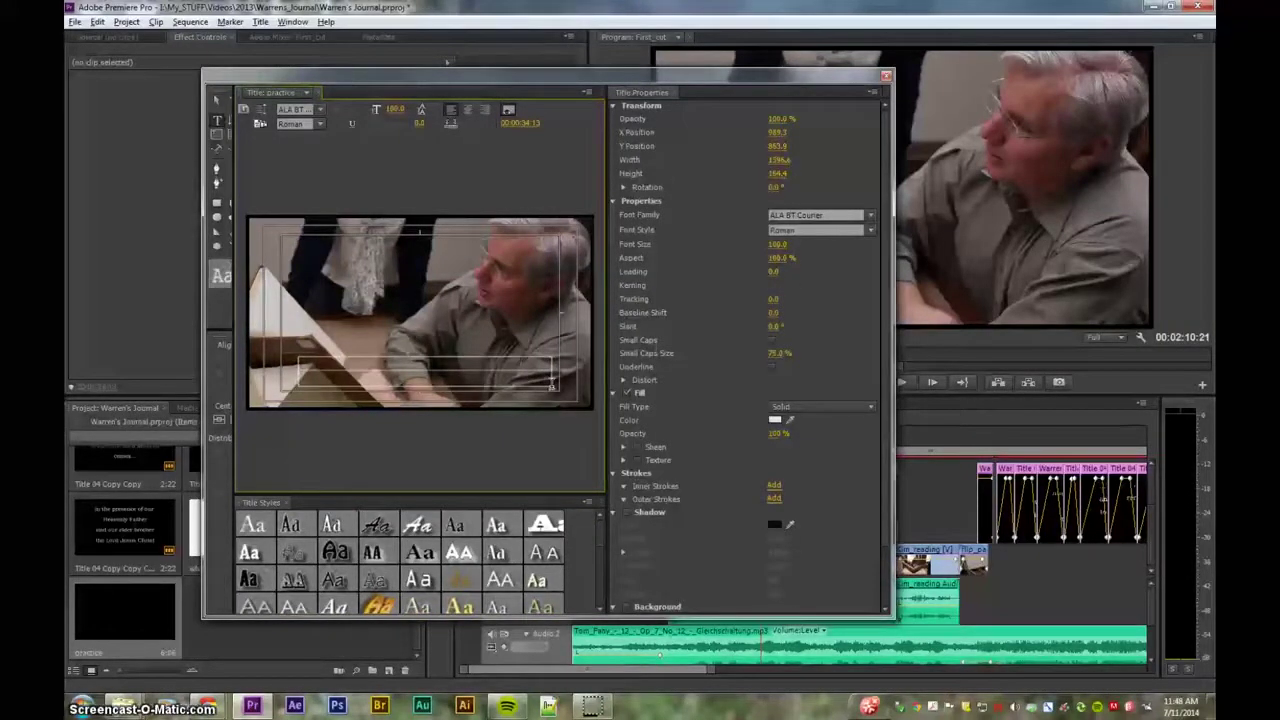
type("On top of the video")
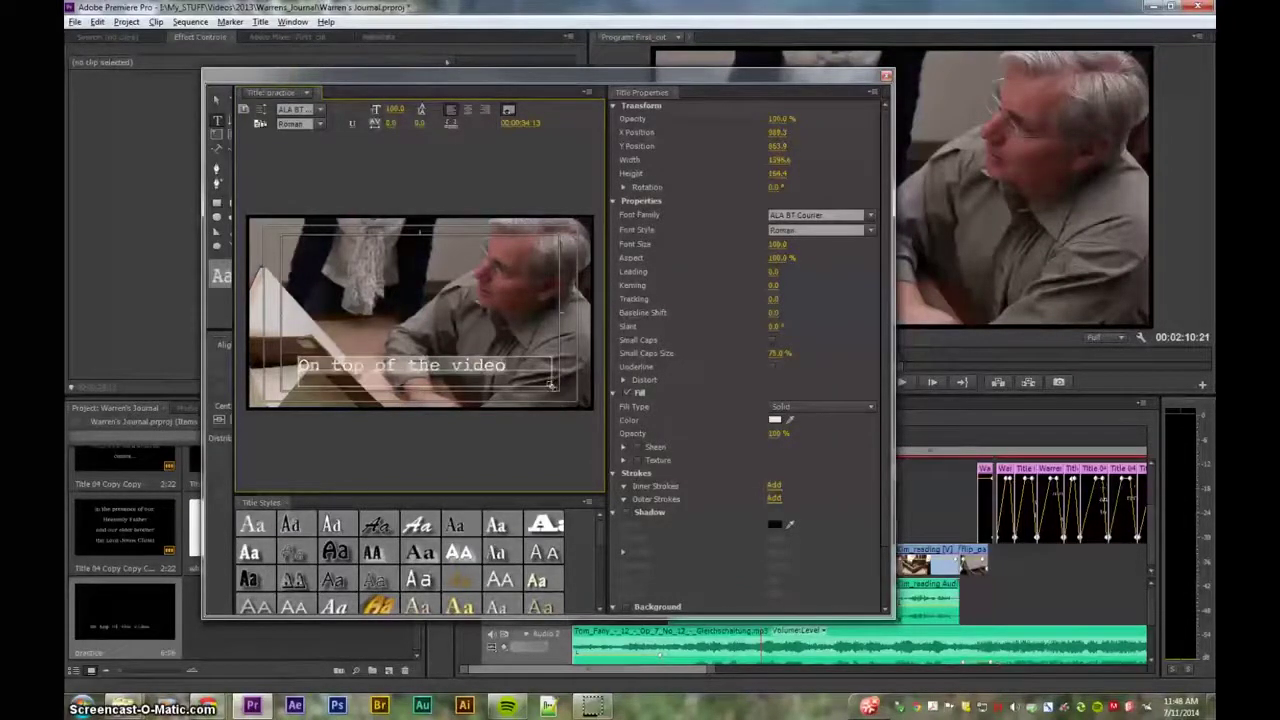
key("ctrl+z")
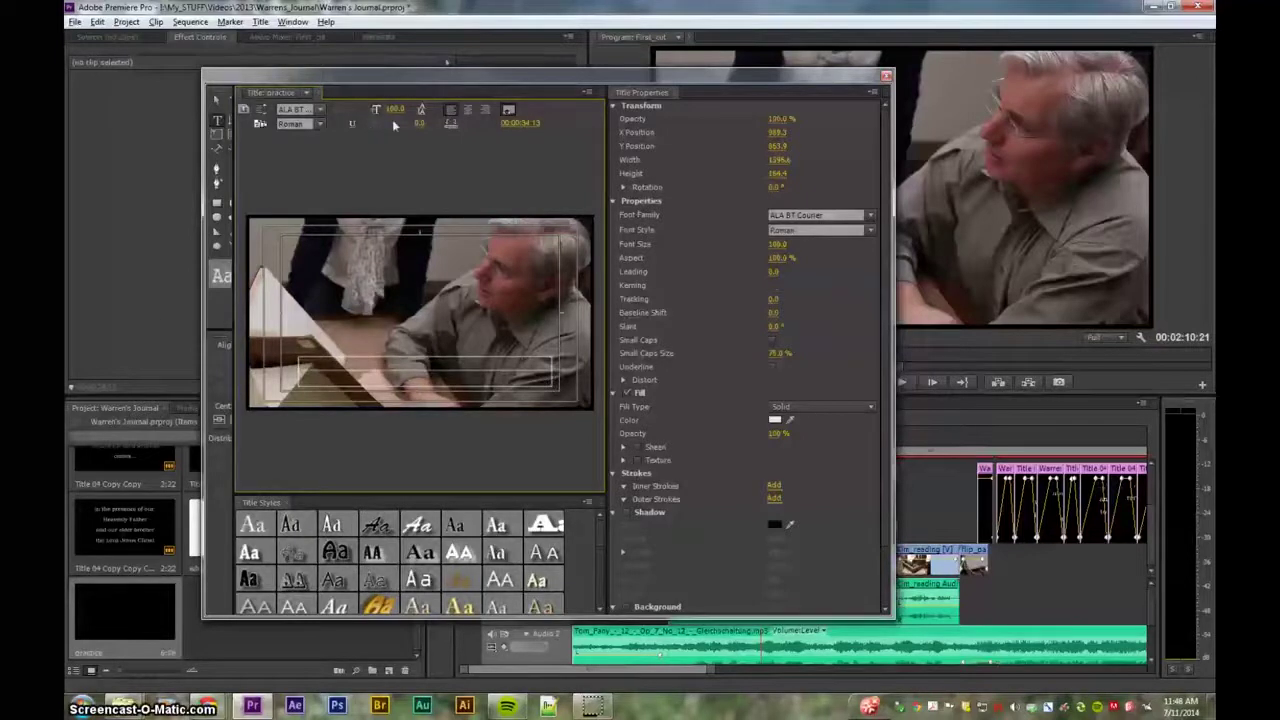
- Hide the background video in the title and delete the empty text box
left_click(510, 111)
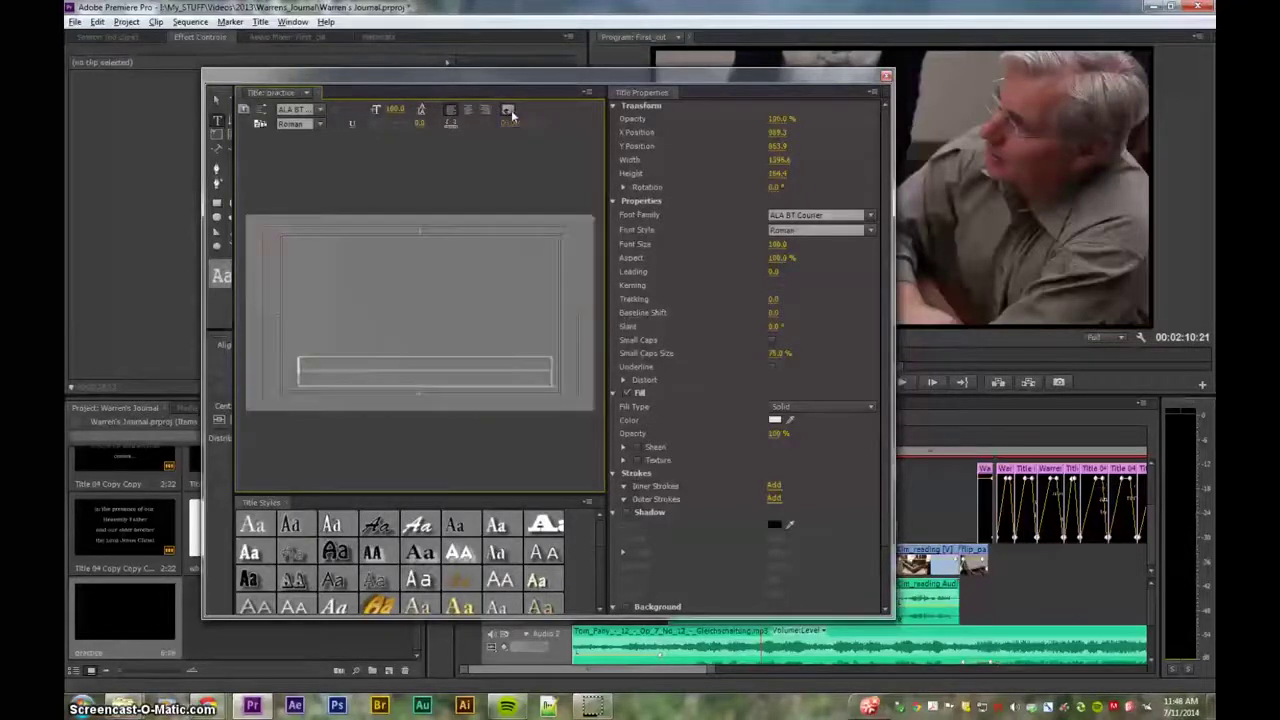
left_click(220, 101)
left_click(453, 361)
key("Delete")
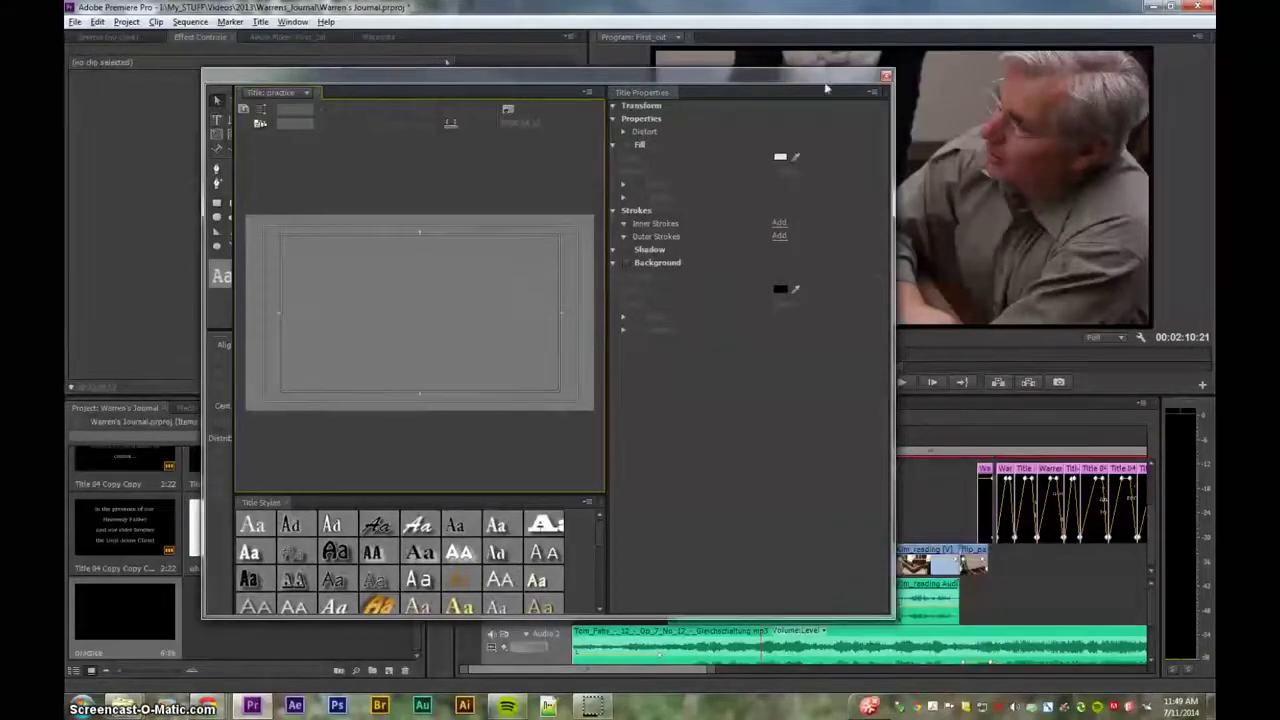
- Close and reopen the practice title and add vertical text reading "This way" along the frame's left side
left_click(886, 77)
double_click(129, 608)
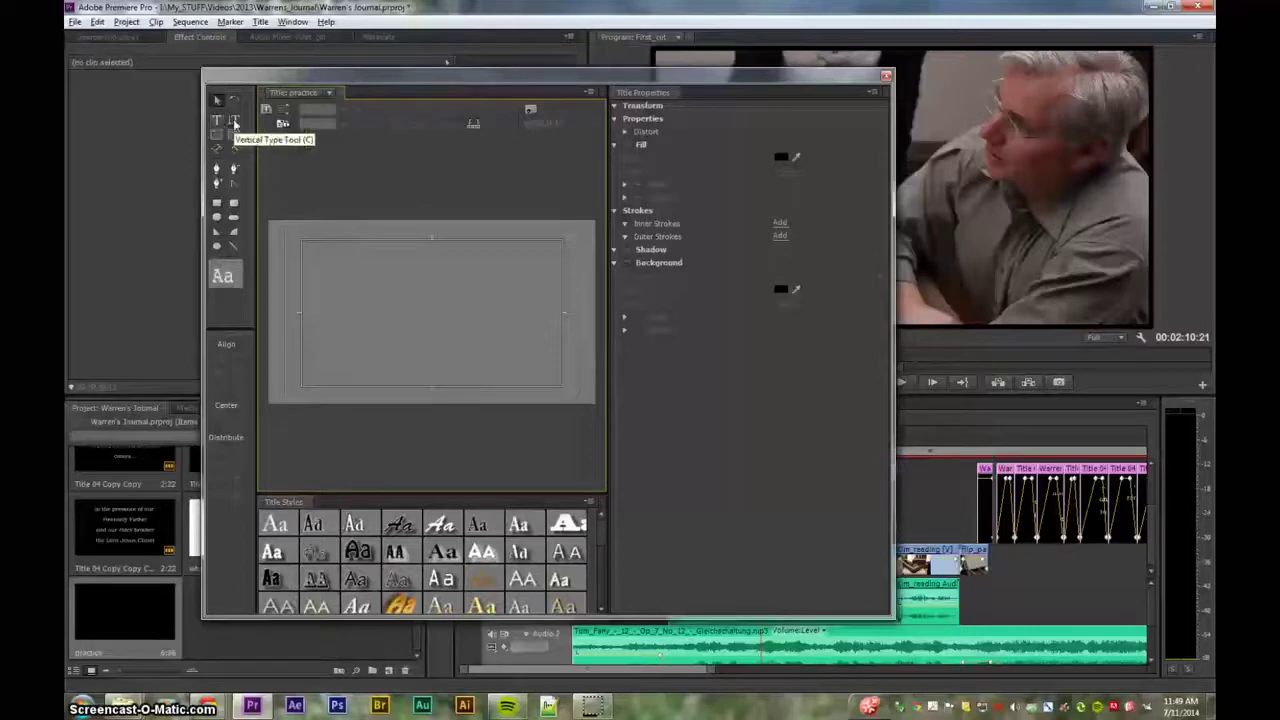
left_click(235, 122)
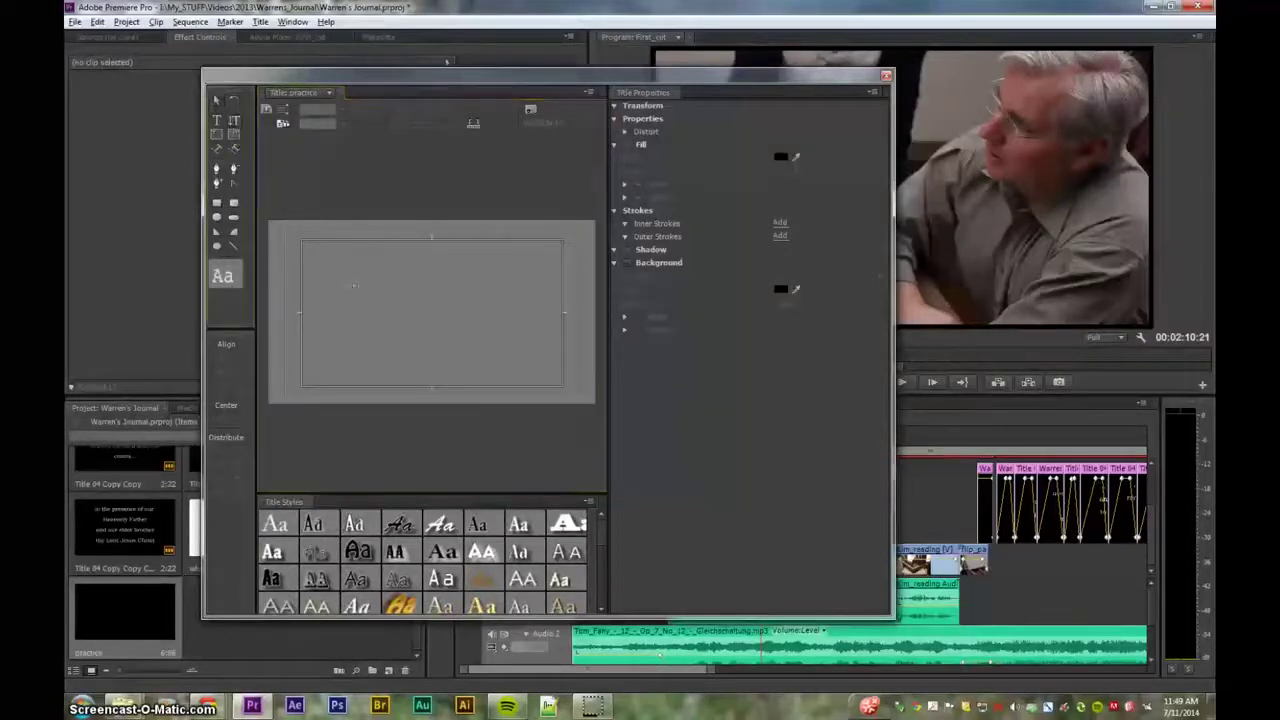
left_click_drag(314, 245, 350, 376)
type("This way")
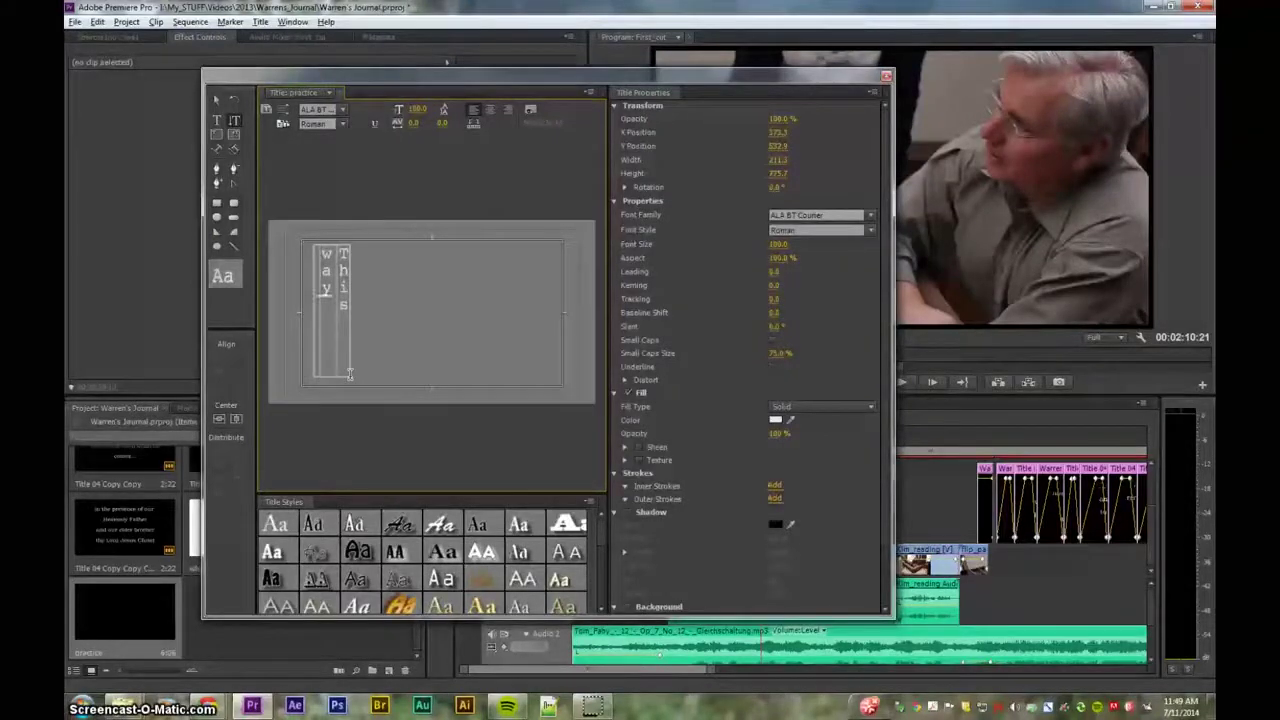
- Erase the words "This way" from the vertical text box
key("BackSpace")
key("BackSpace")
key("BackSpace")
key("BackSpace")
key("BackSpace")
key("BackSpace")
key("BackSpace")
key("BackSpace")
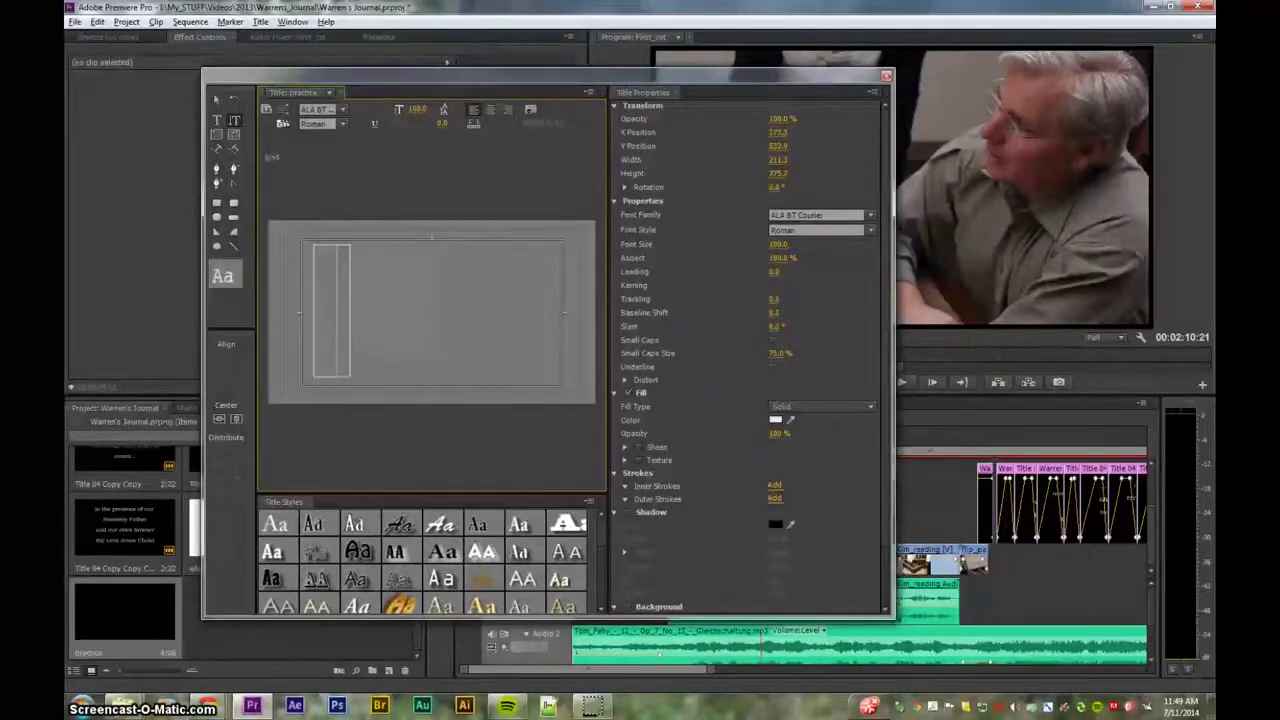
- Draw a horizontal text box in the lower part of the frame and enter "Practice Text"
left_click(219, 122)
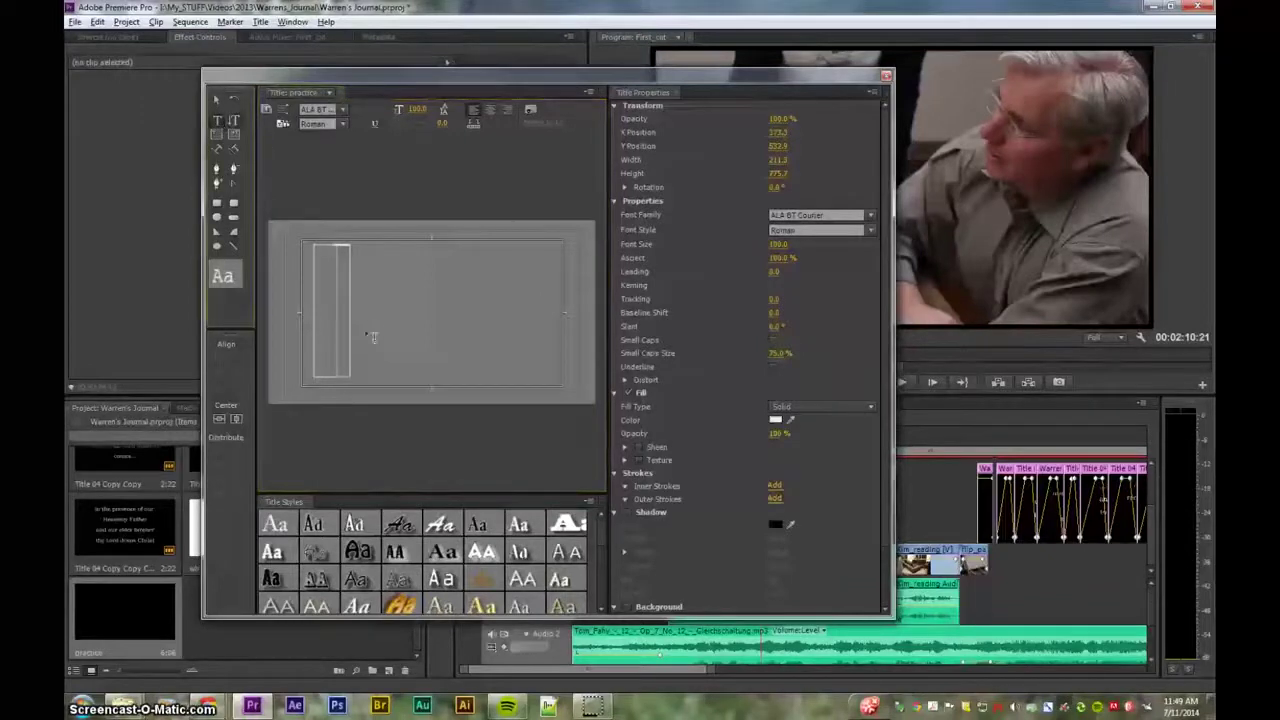
left_click_drag(364, 331, 543, 380)
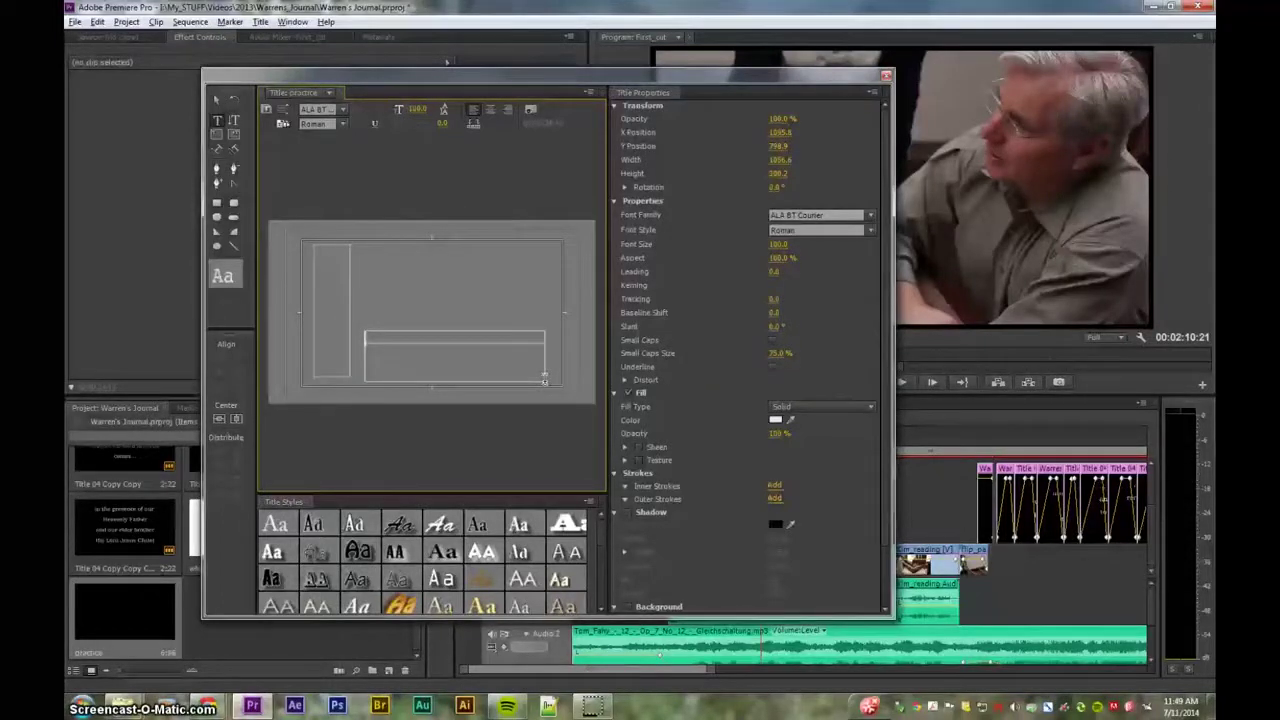
type("Pra")
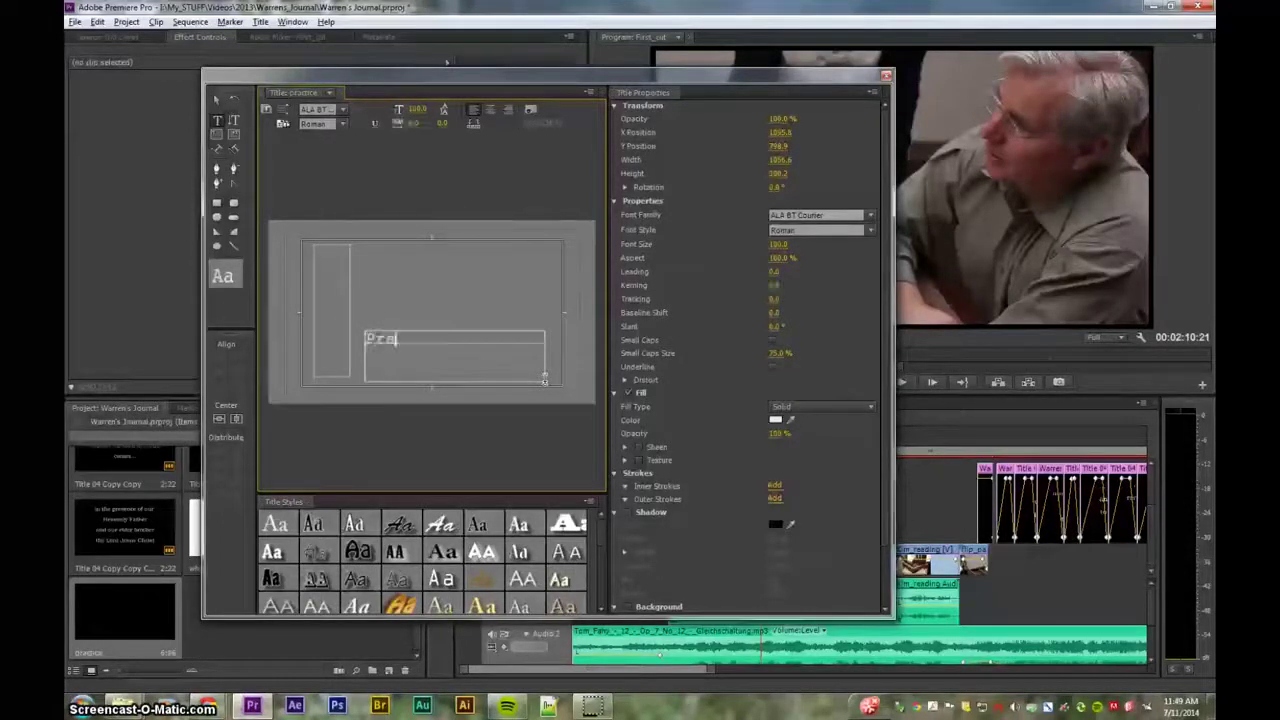
type("ctice Tesat")
key("BackSpace")
key("BackSpace")
key("BackSpace")
type("xt")
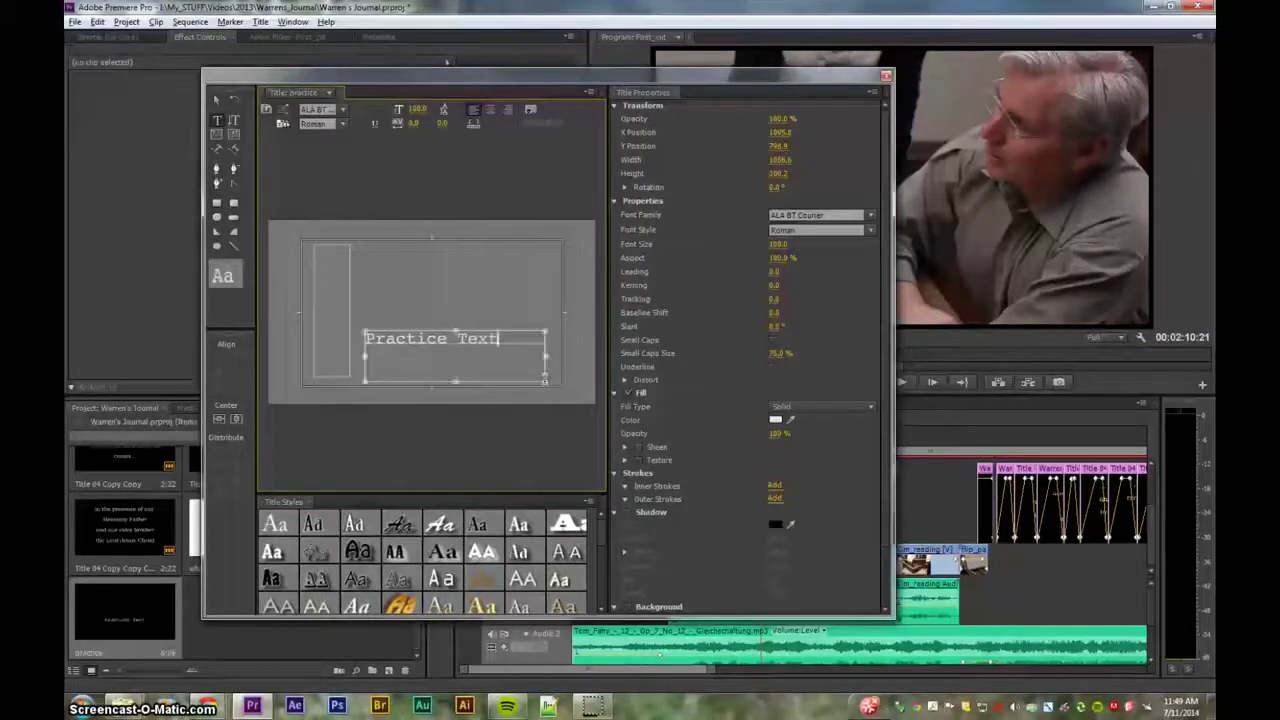
- Resize the Practice Text box to about 1185 wide and 187 high
key("ctrl+a")
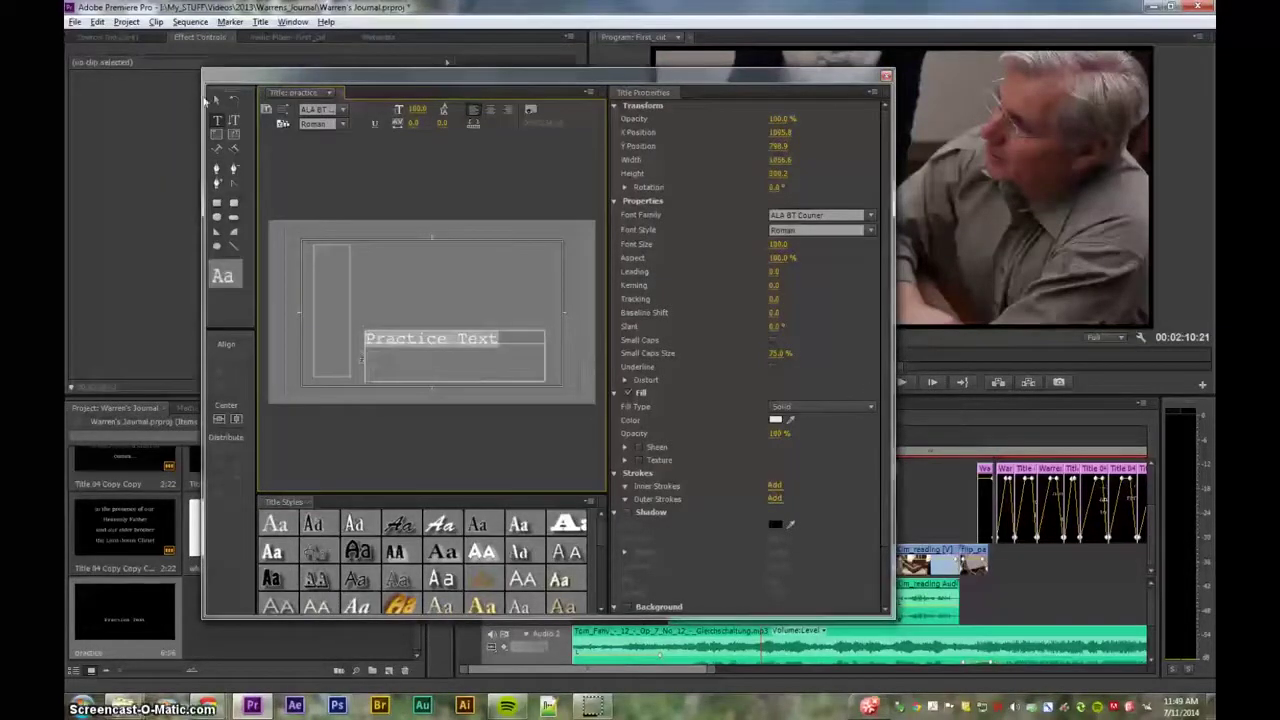
left_click(218, 100)
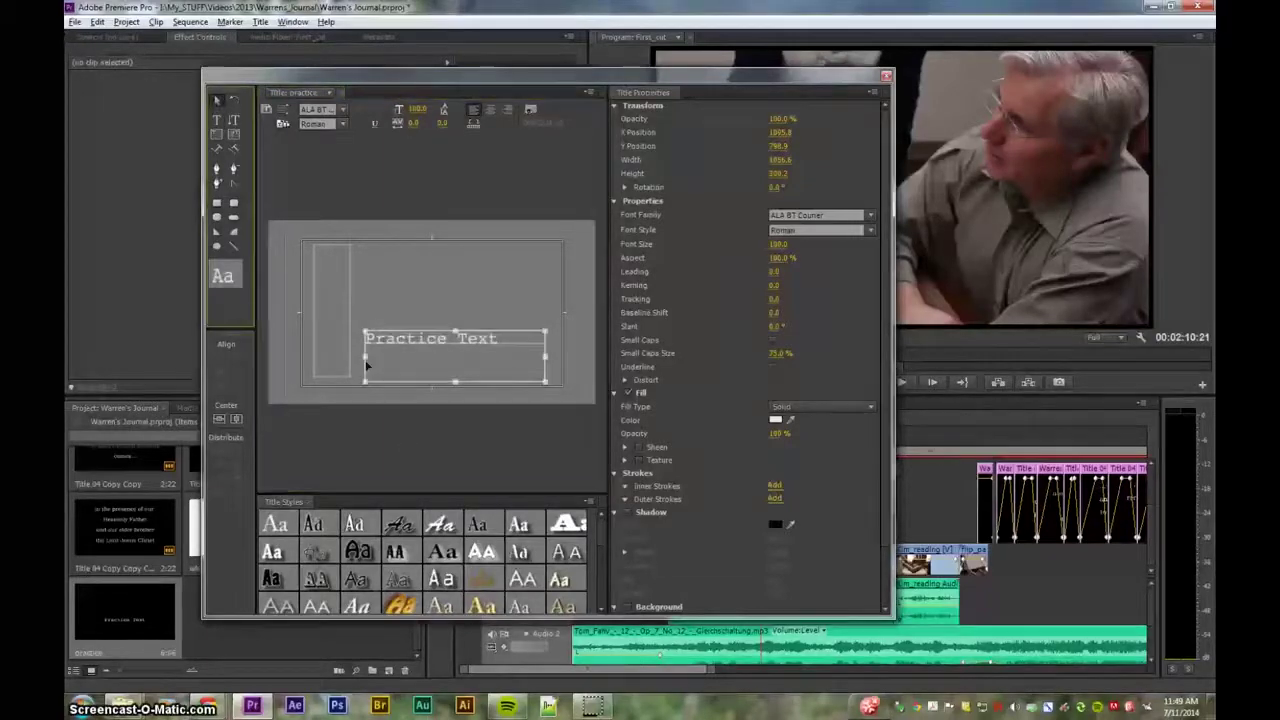
mouse_move(366, 356)
left_mouse_down()
mouse_move(332, 357)
mouse_move(344, 356)
left_mouse_up()
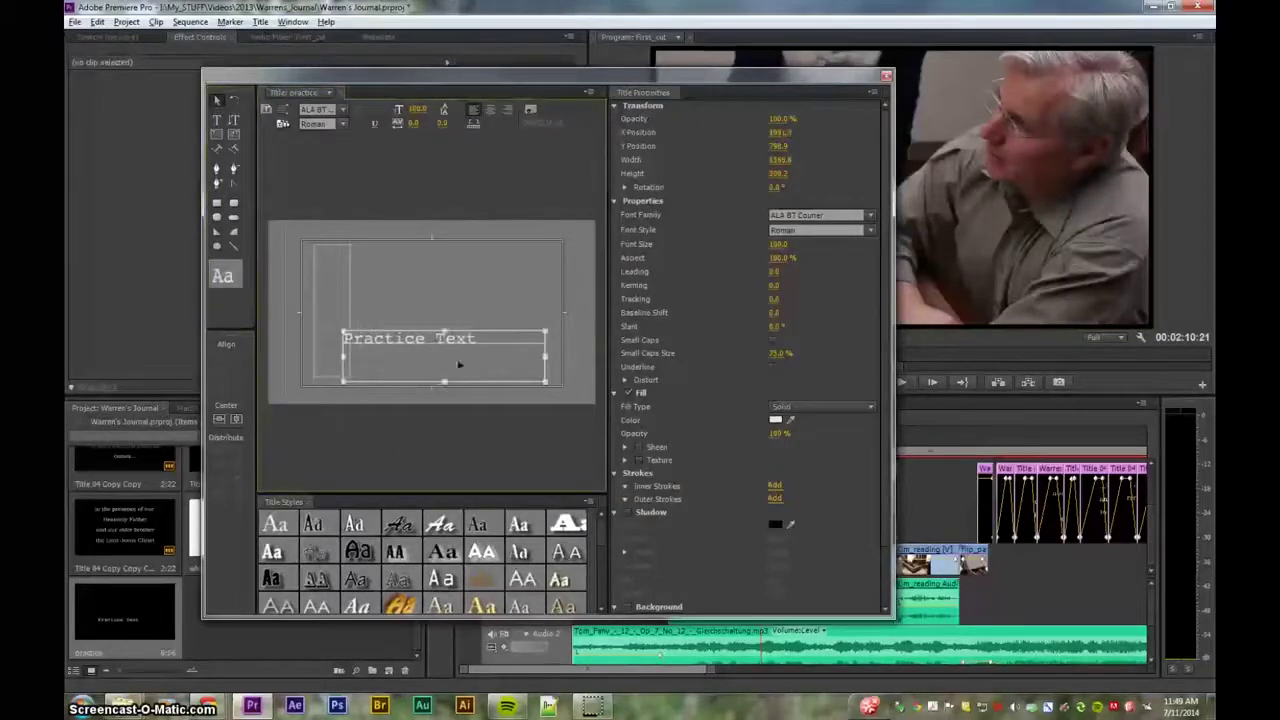
left_click_drag(444, 381, 436, 362)
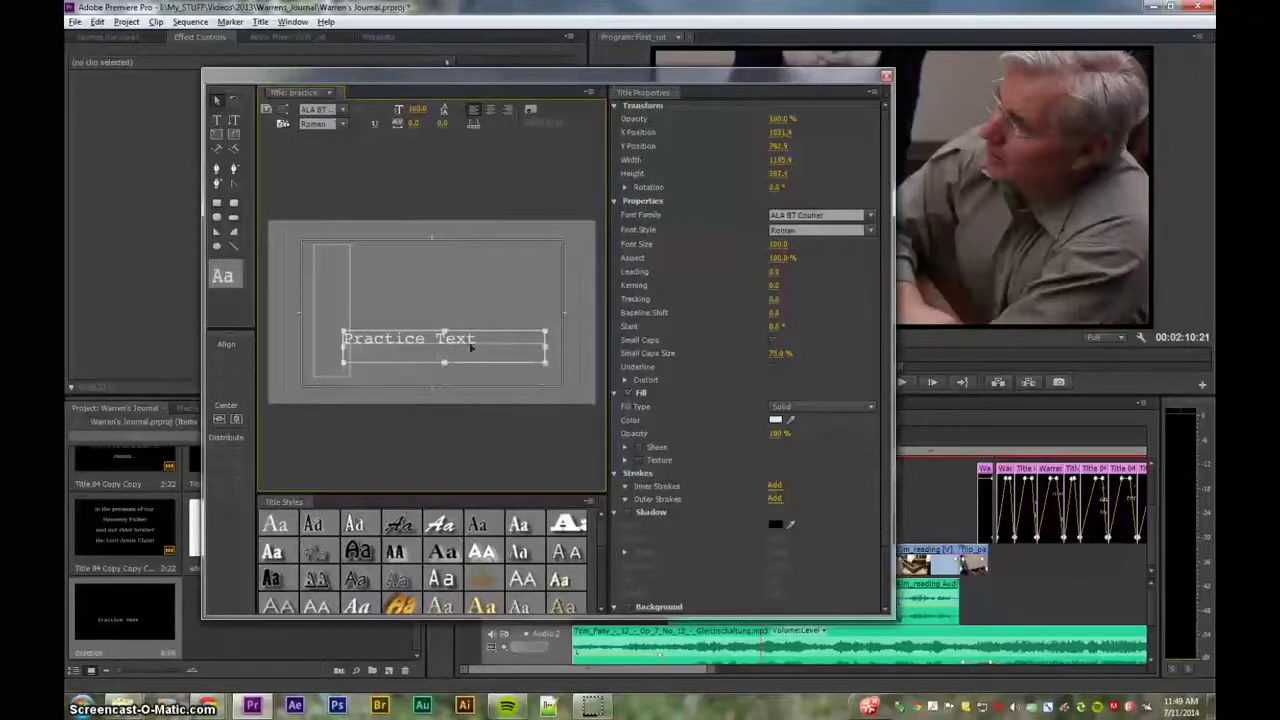
- Center-align the Practice Text and center its box horizontally in the frame, lowered to about Y position 811
left_click(490, 113)
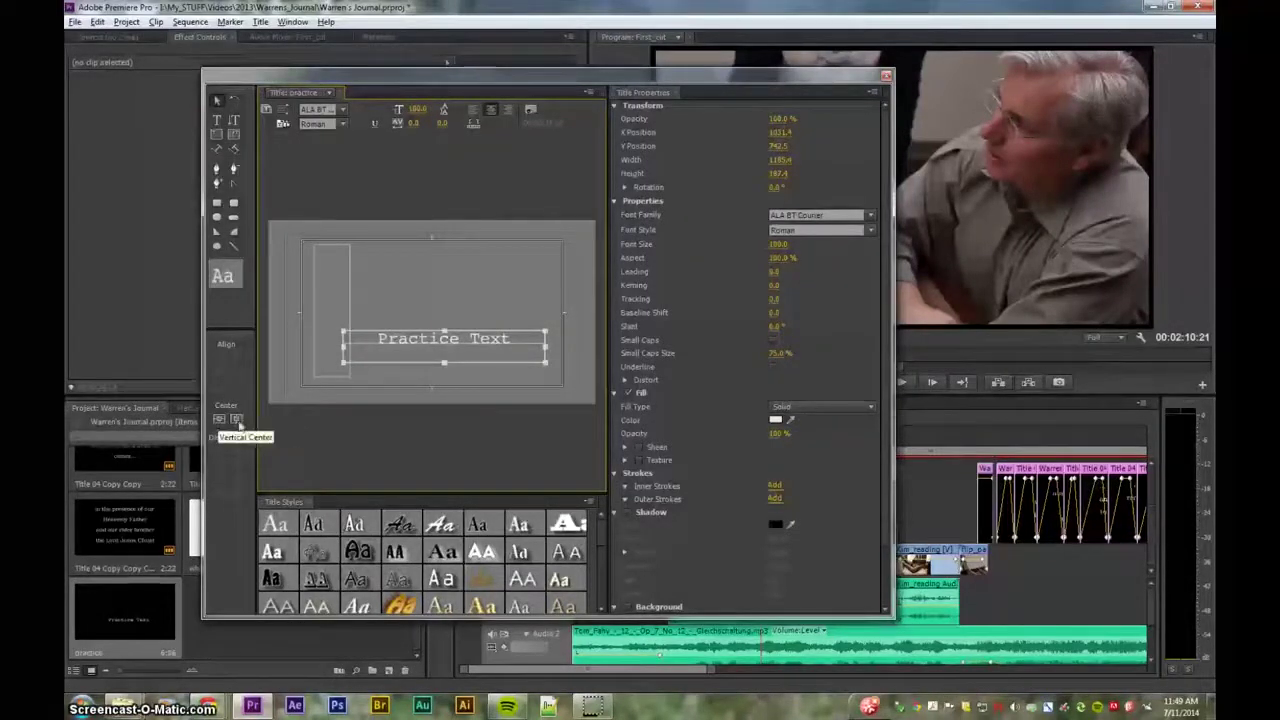
left_click(219, 420)
left_click_drag(432, 345, 434, 358)
left_click(236, 421)
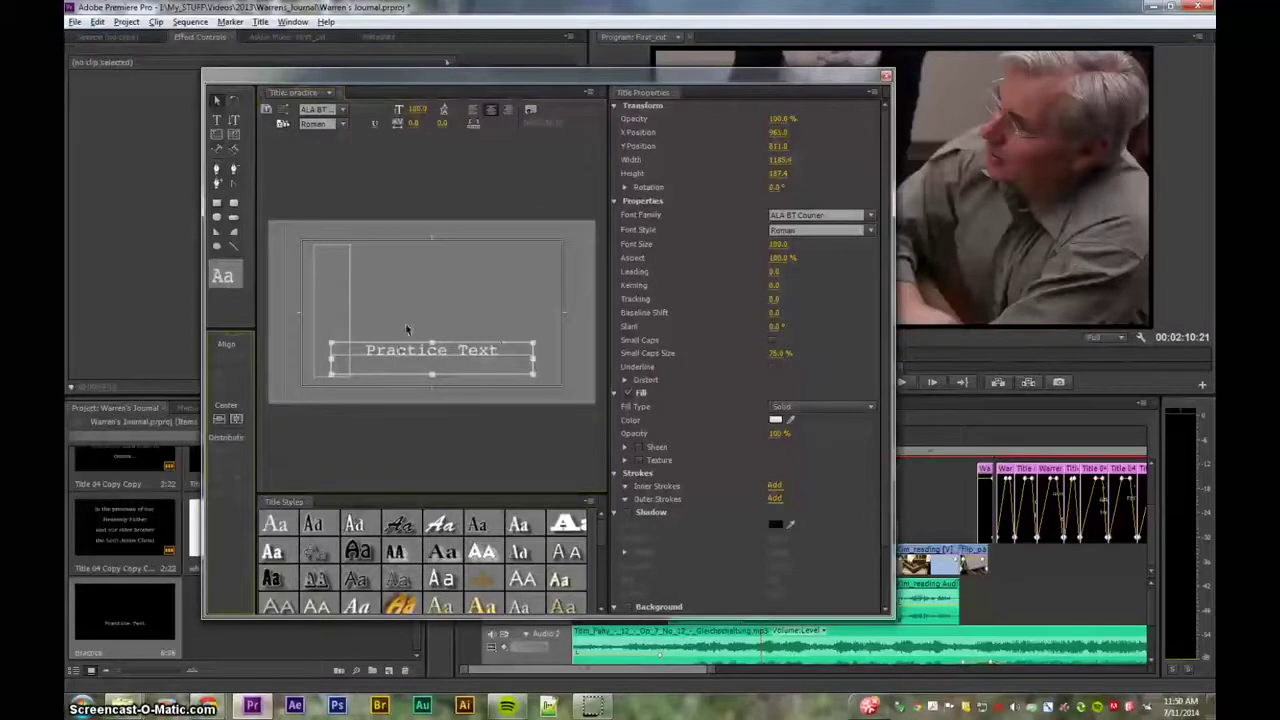
- Delete the empty vertical text box
left_click(329, 257)
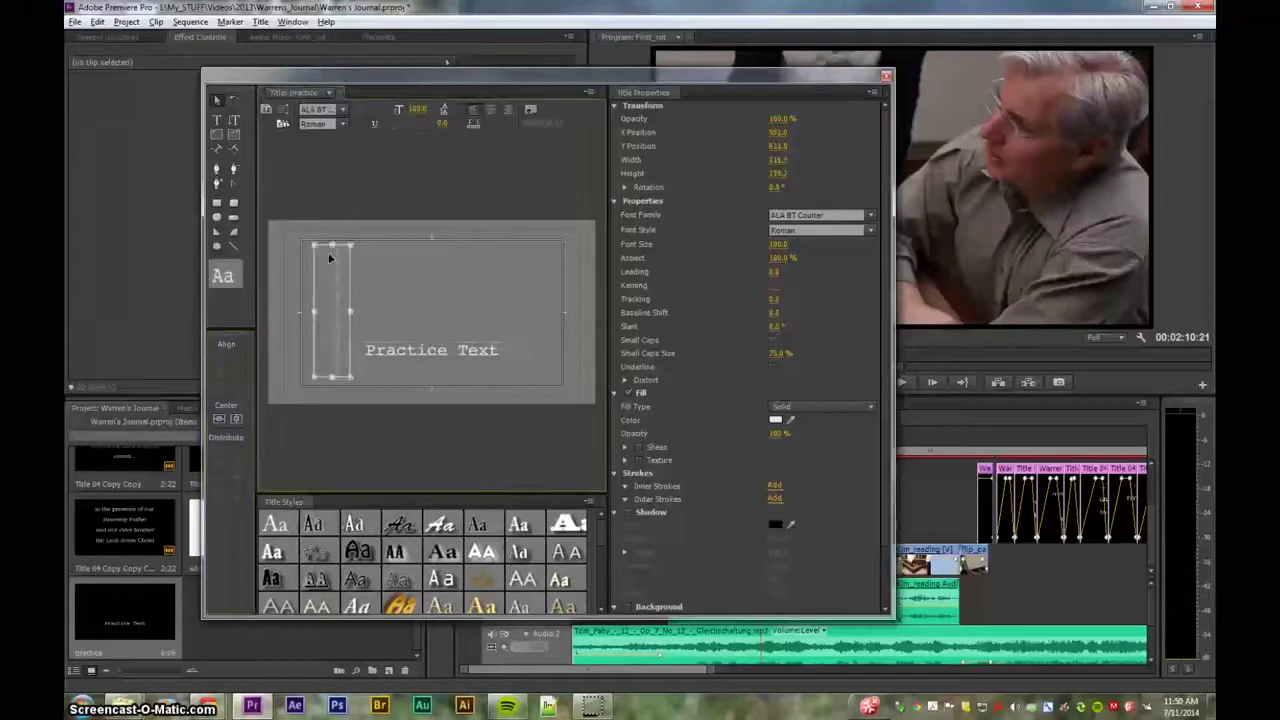
key("Delete")
- Try several title styles on the Practice Text and apply the white Lithos Pro Black style with a black outer stroke
left_click(481, 360)
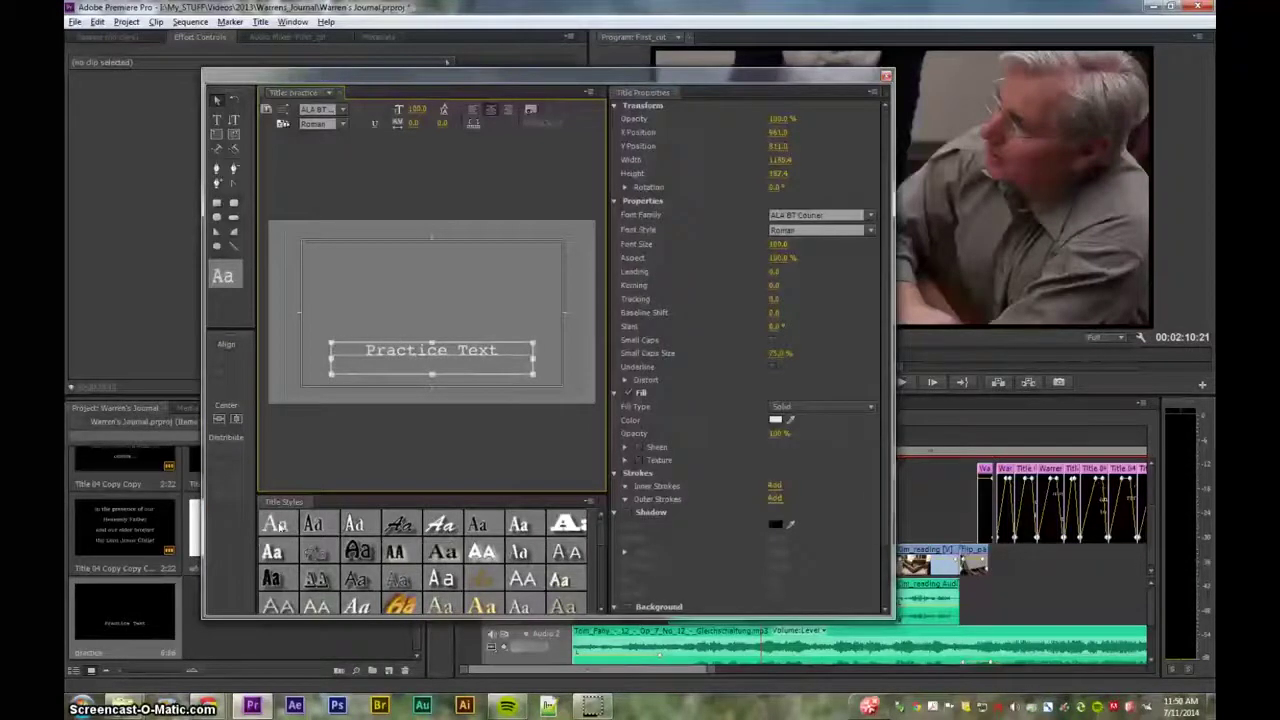
left_click(397, 553)
left_click(443, 560)
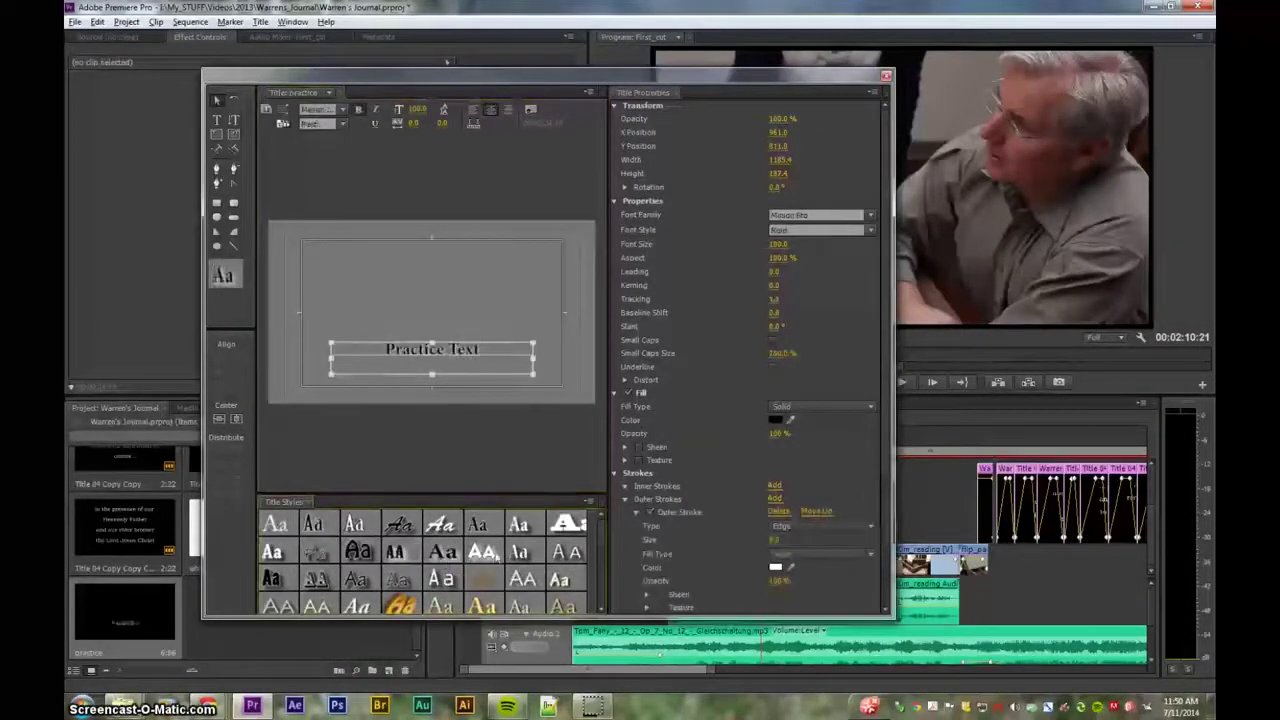
left_click(488, 555)
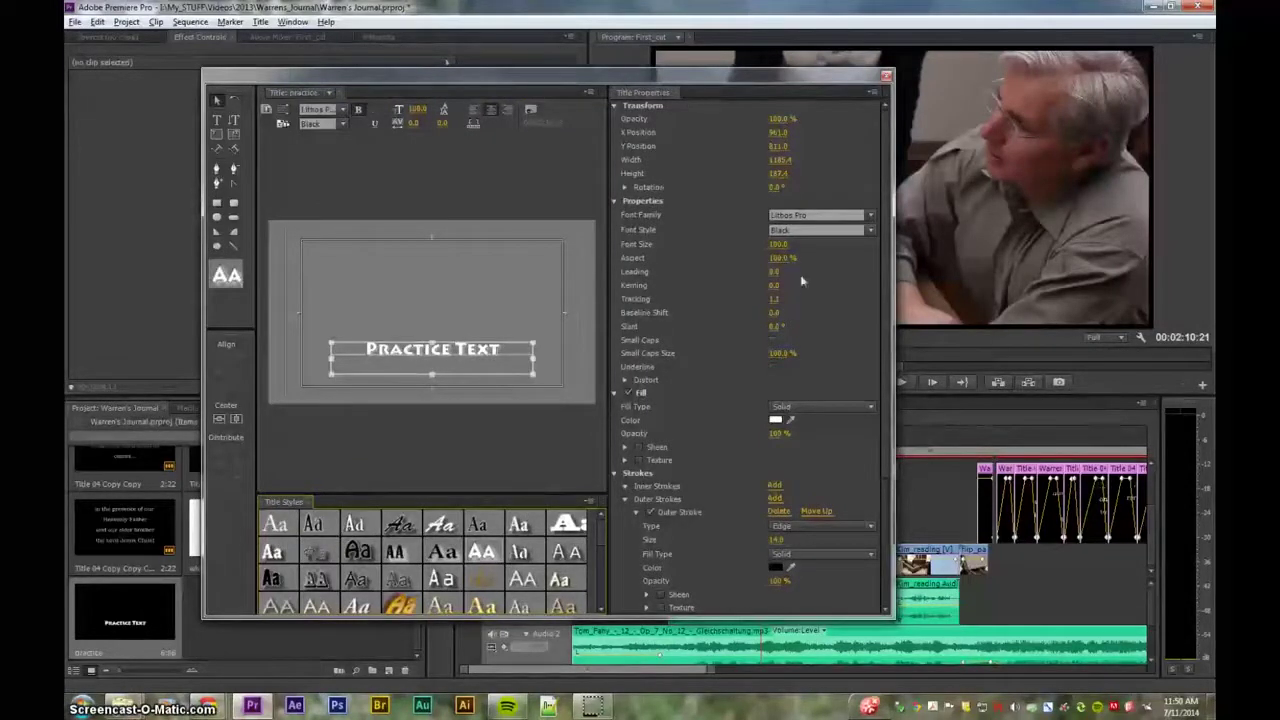
- Change the Practice Text font family to Myriad Pro, trying Niagara Solid along the way
left_click(871, 216)
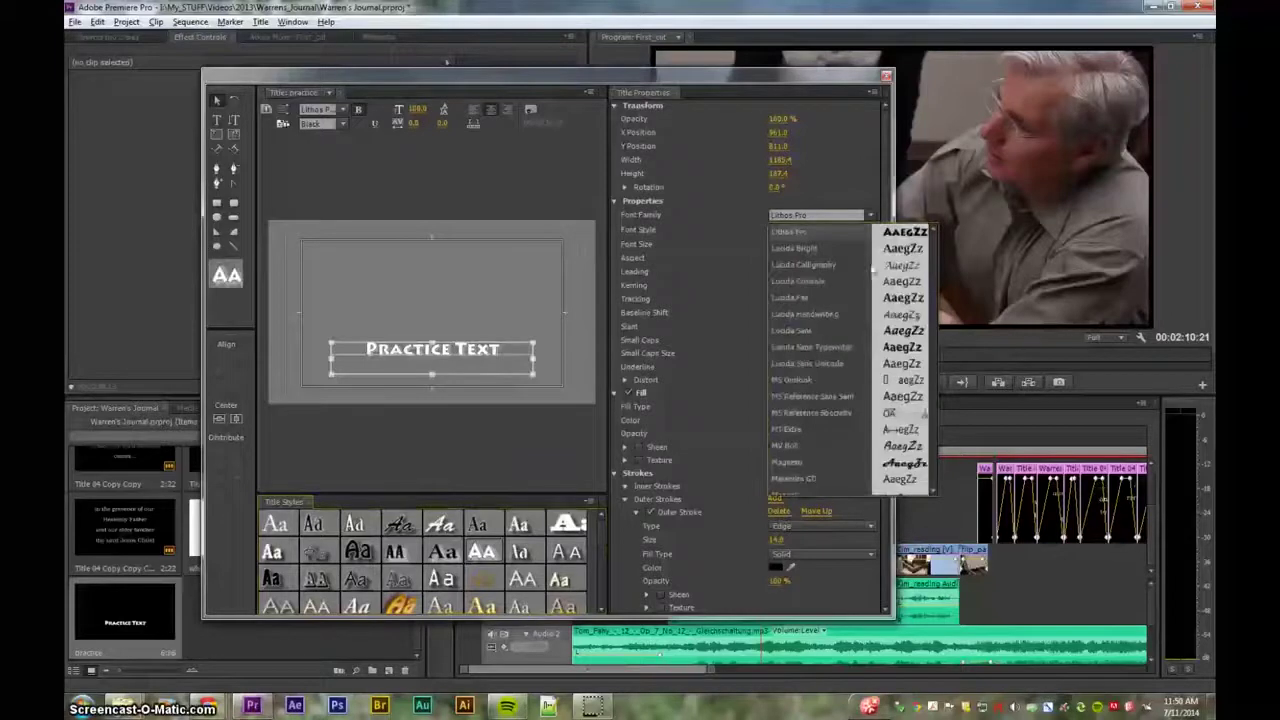
scroll(902, 336, "down", 10)
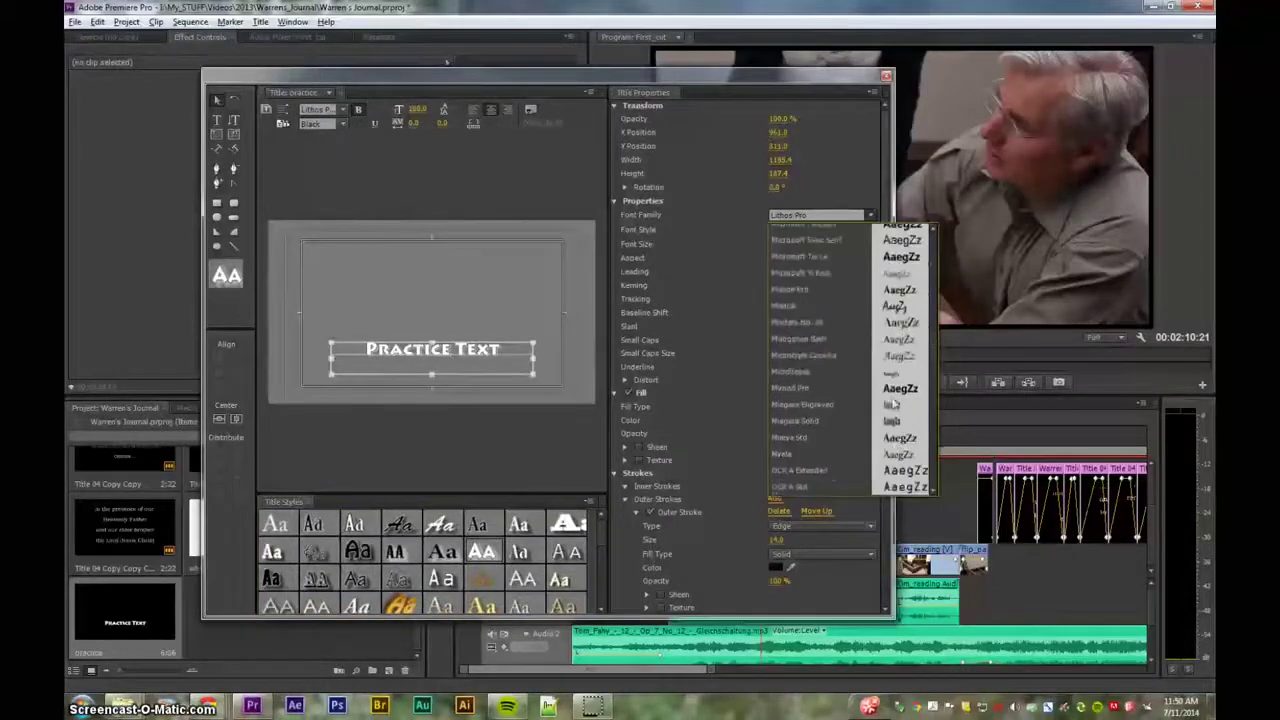
left_click(896, 392)
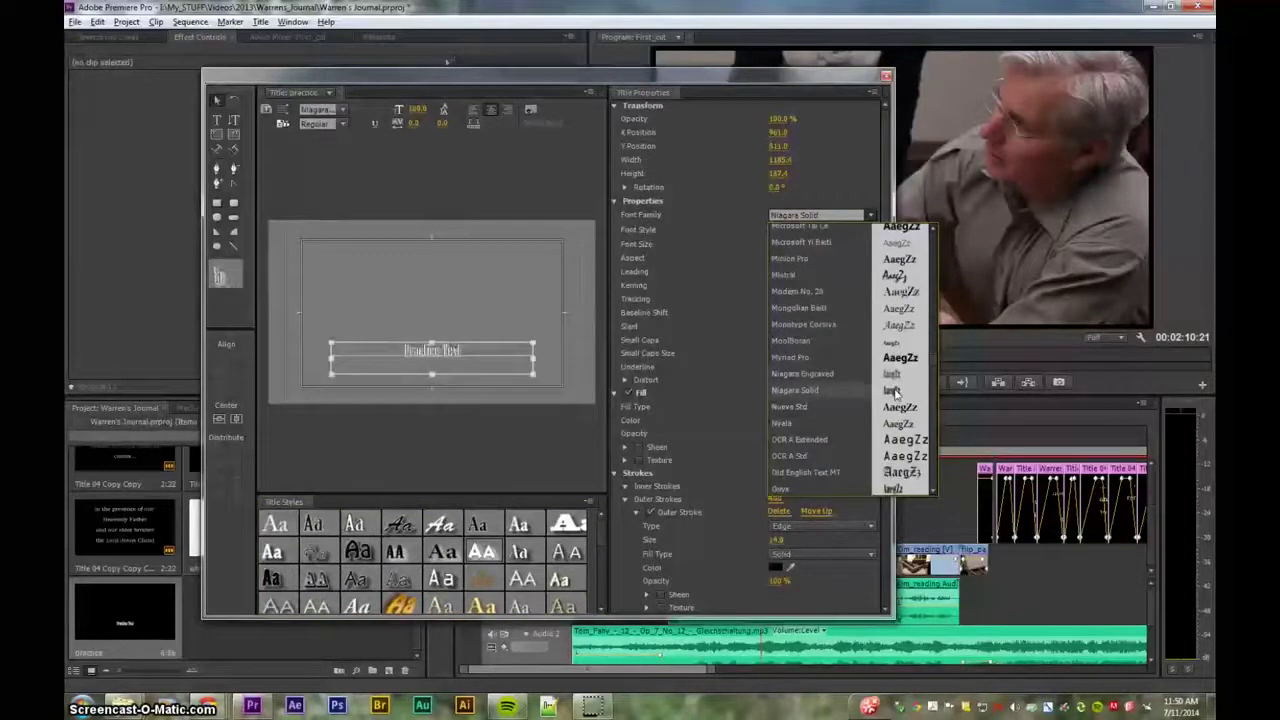
left_click(897, 357)
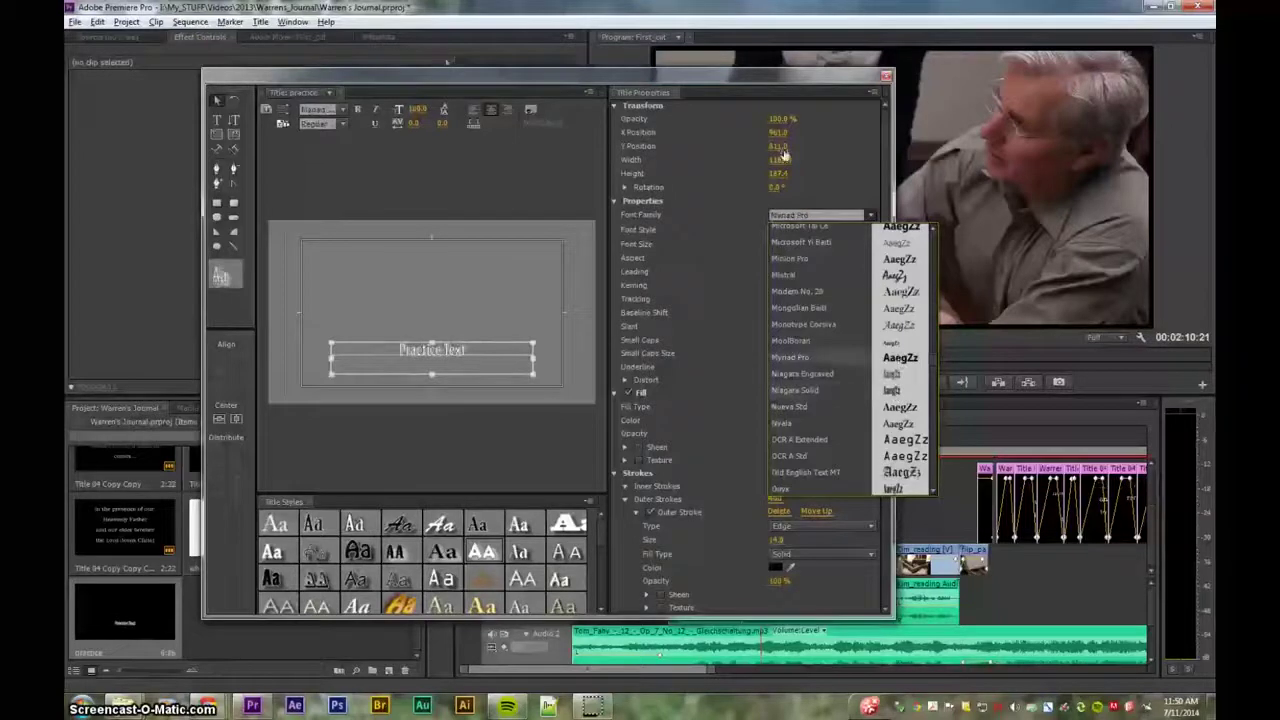
left_click(833, 174)
- Enlarge the Practice Text font size to nearly fill the box height and widen its kerning slightly
left_click_drag(417, 110, 495, 110)
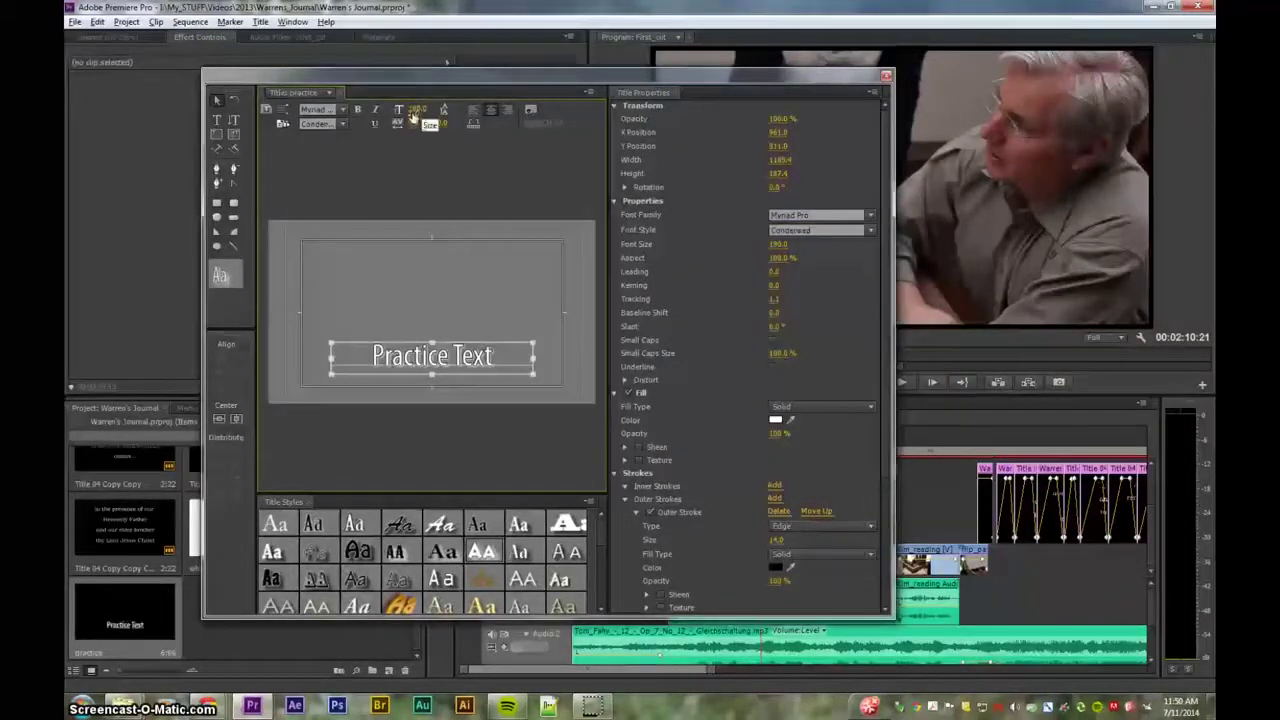
left_click_drag(415, 127, 442, 124)
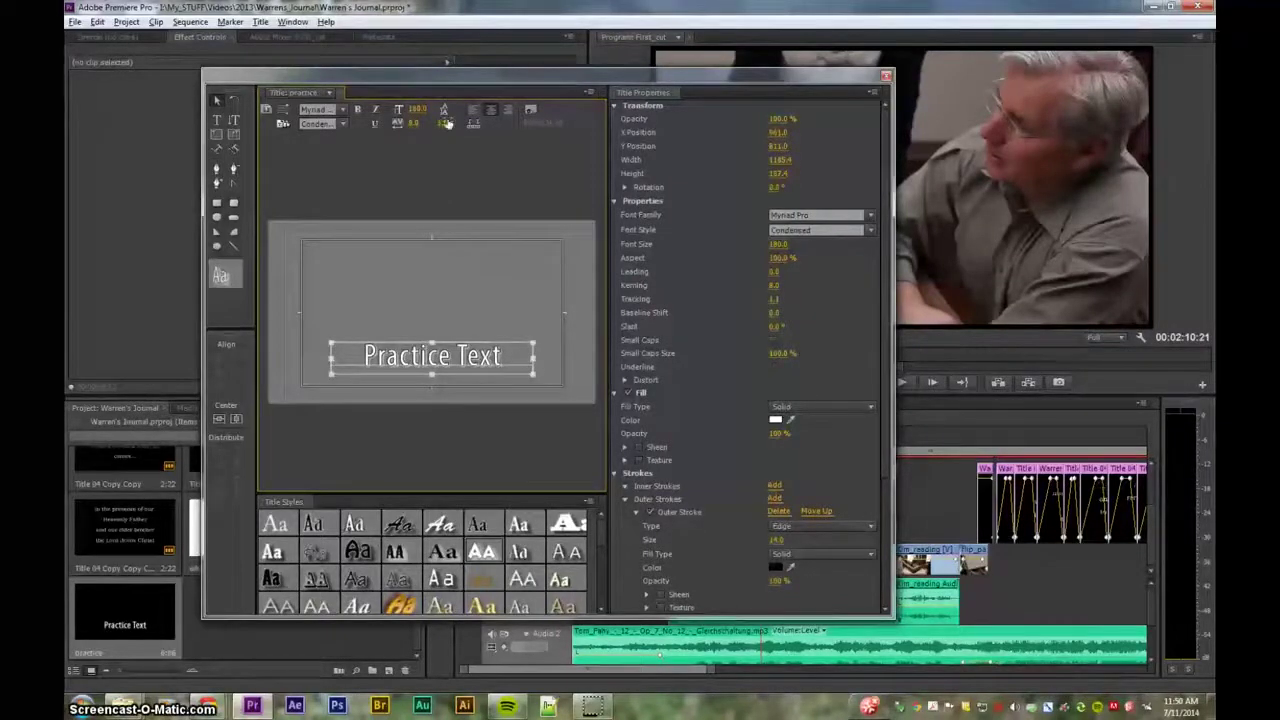
- Add a second line reading "line two" below Practice Text and reduce the leading to about -15
double_click(505, 358)
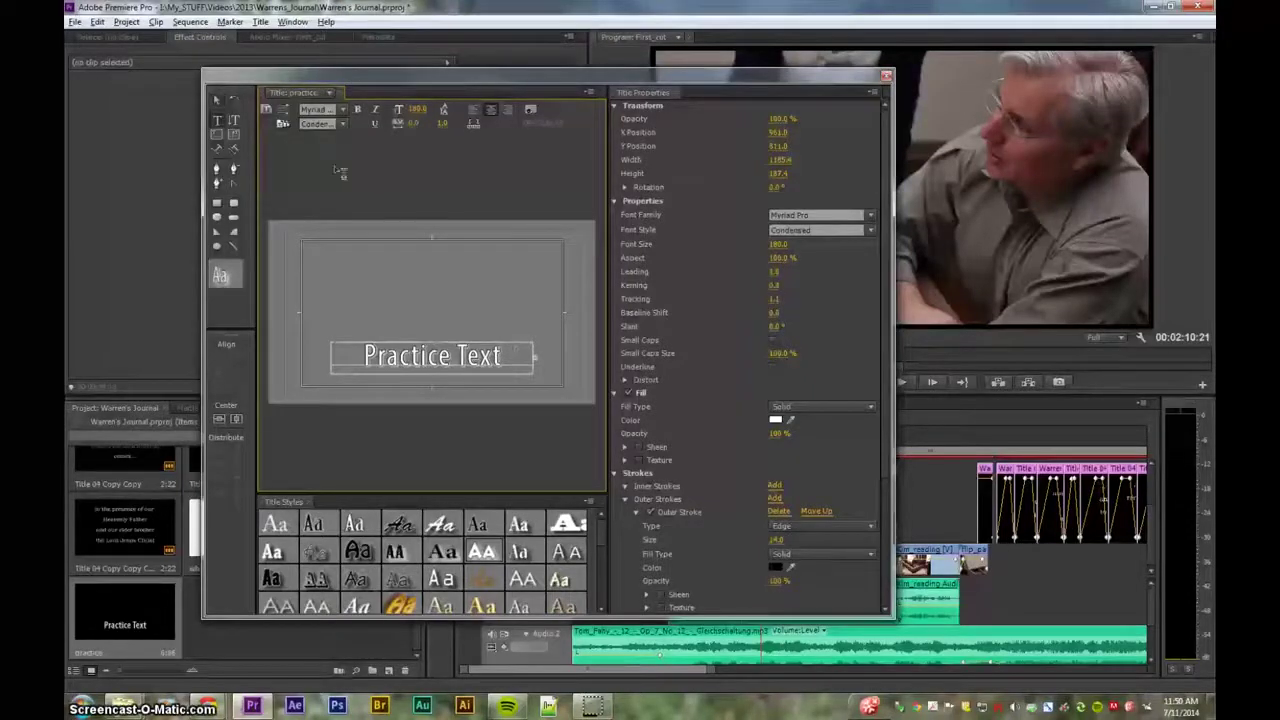
left_click(219, 101)
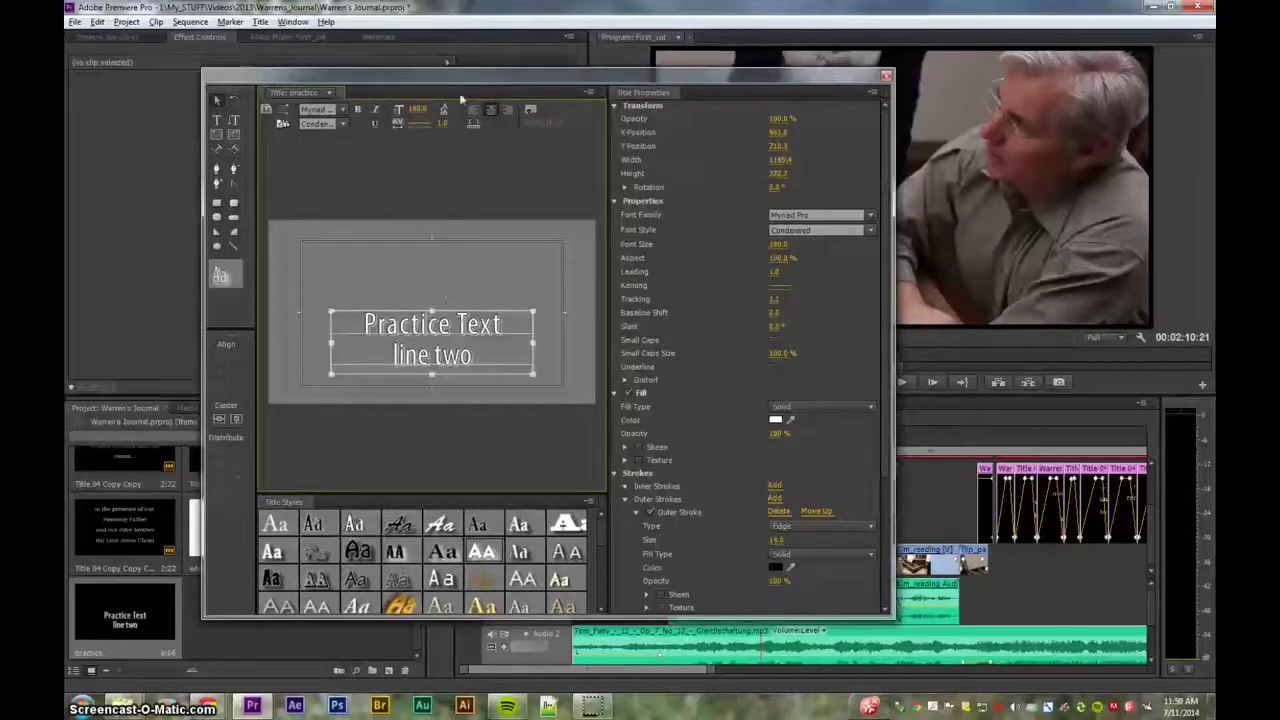
left_click_drag(444, 124, 396, 124)
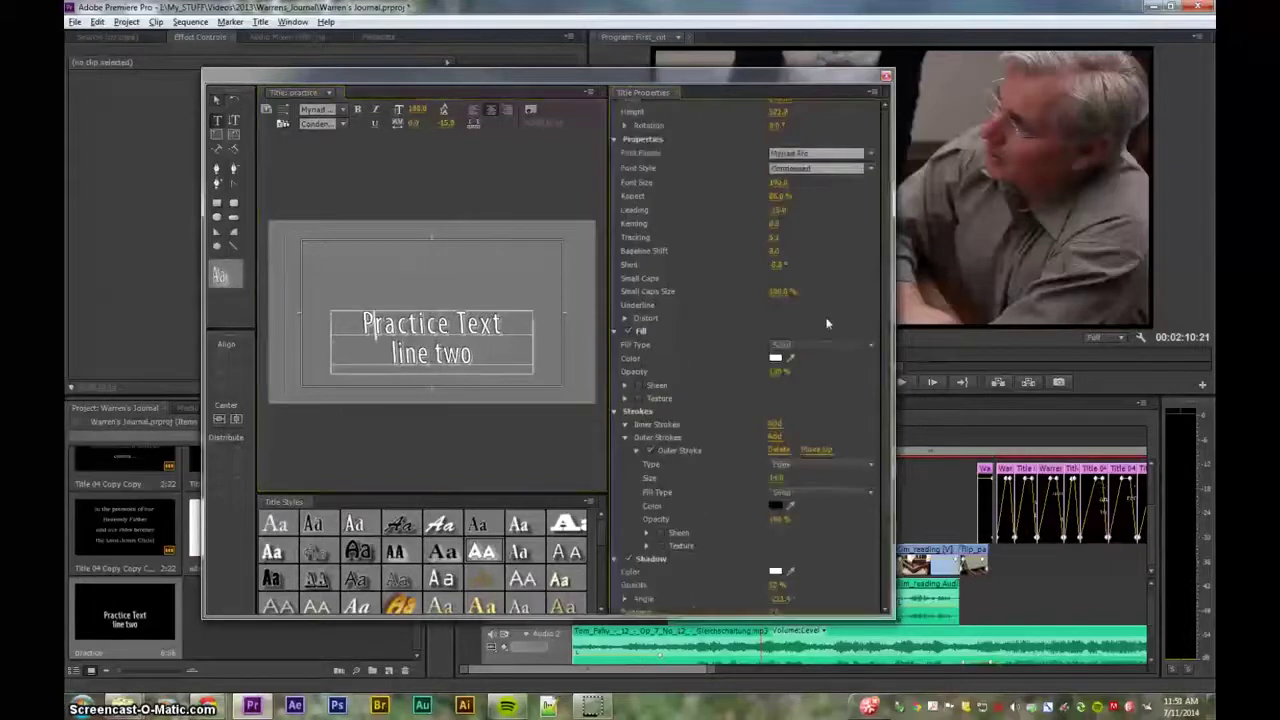
- Set the text's fill type to Linear Gradient and its outer stroke type to Drop Face
scroll(826, 318, "down", 1)
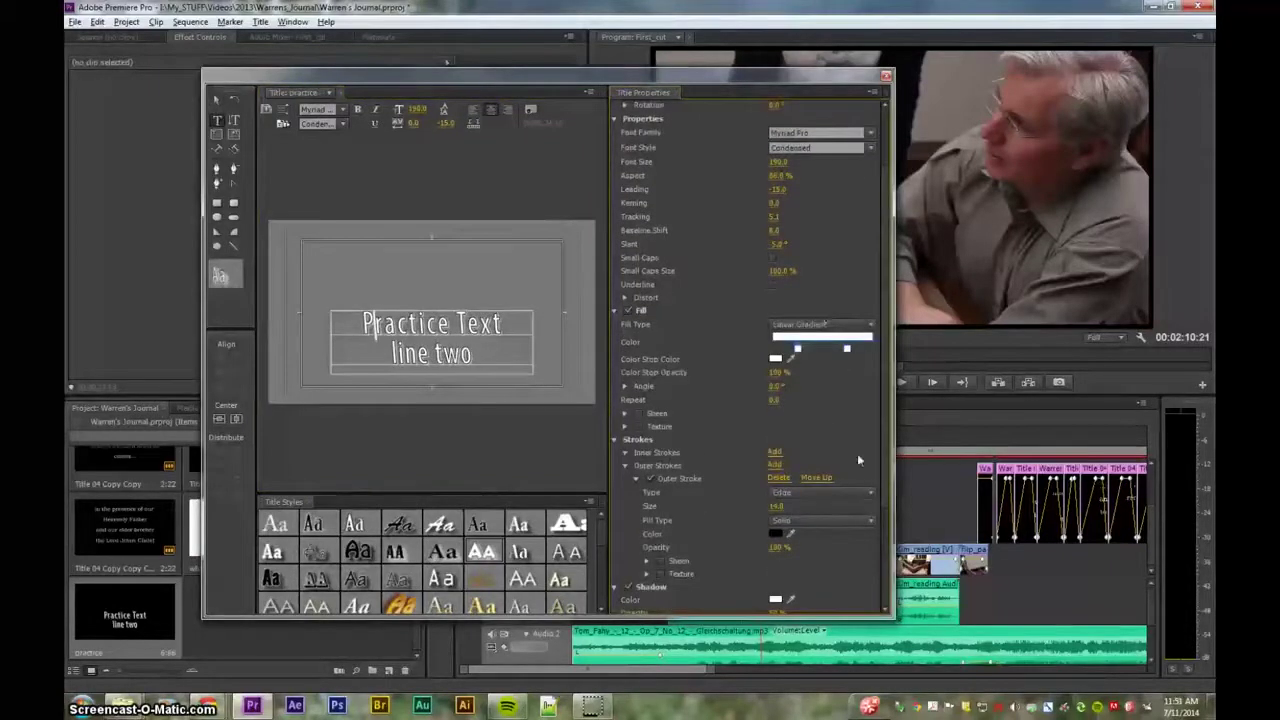
scroll(857, 454, "down", 2)
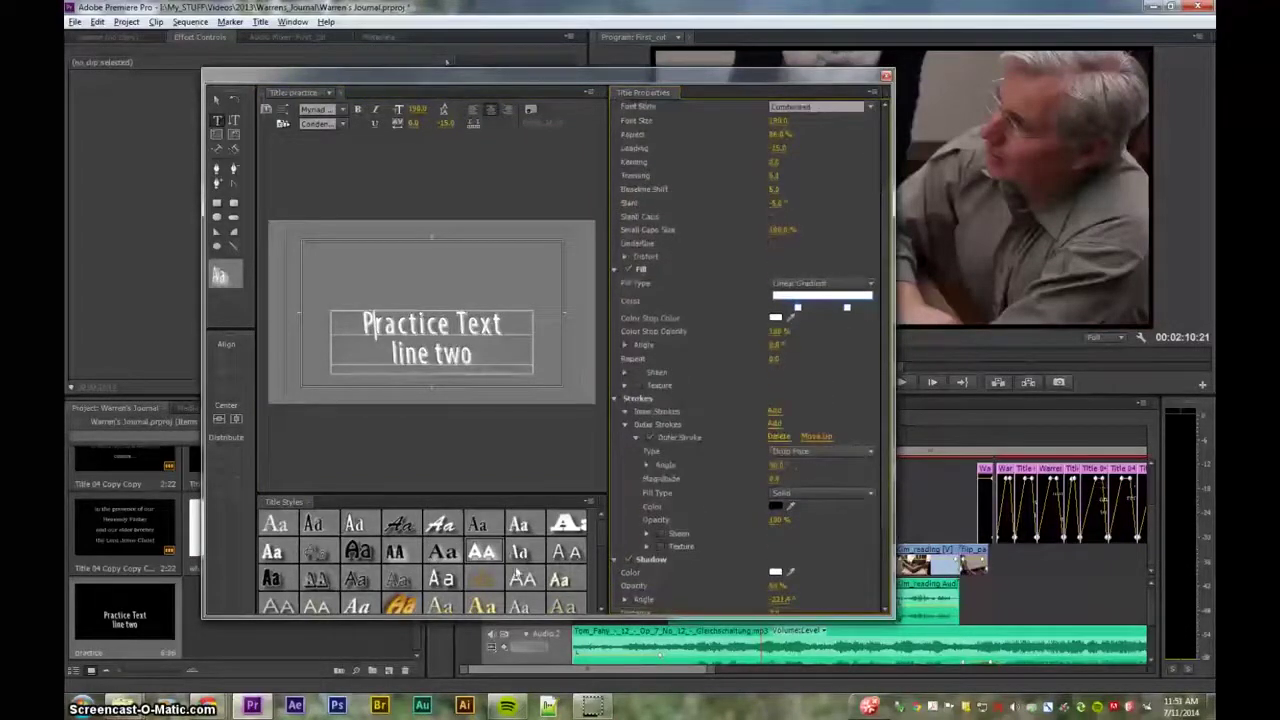
scroll(875, 598, "down", 3)
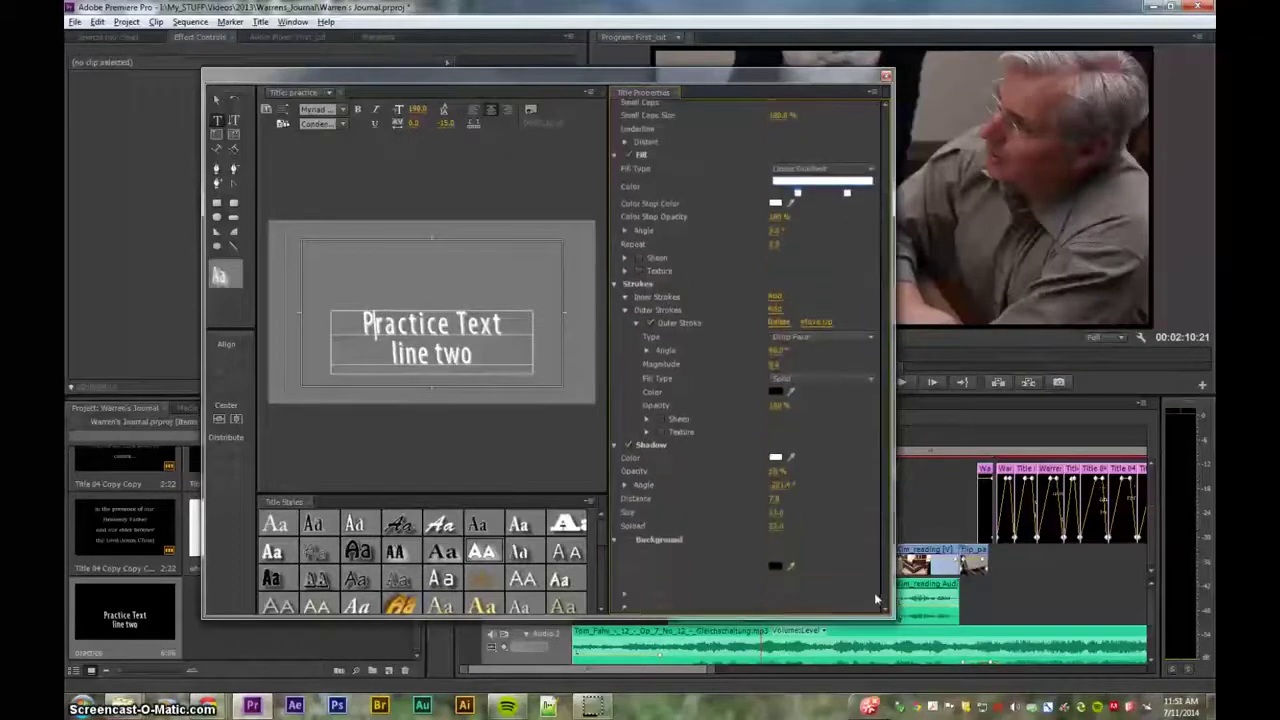
- Try a solid black background behind the title and turn it off again
left_click(630, 540)
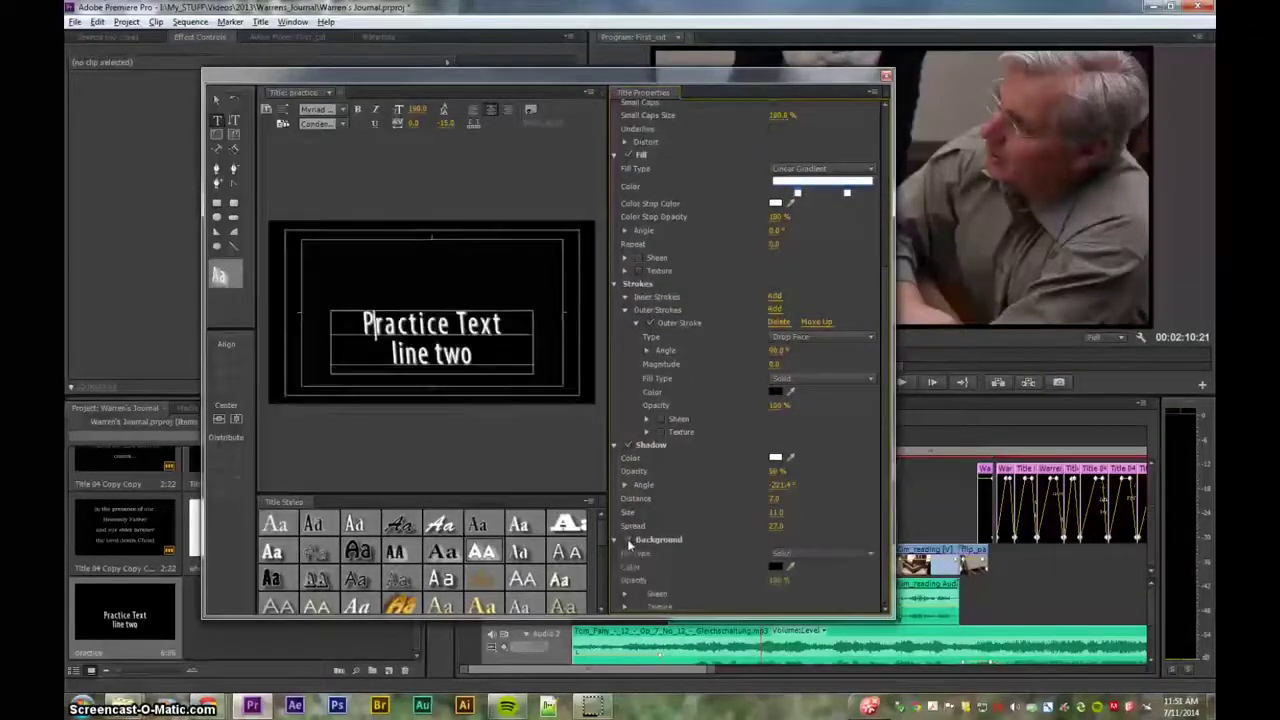
left_click(630, 540)
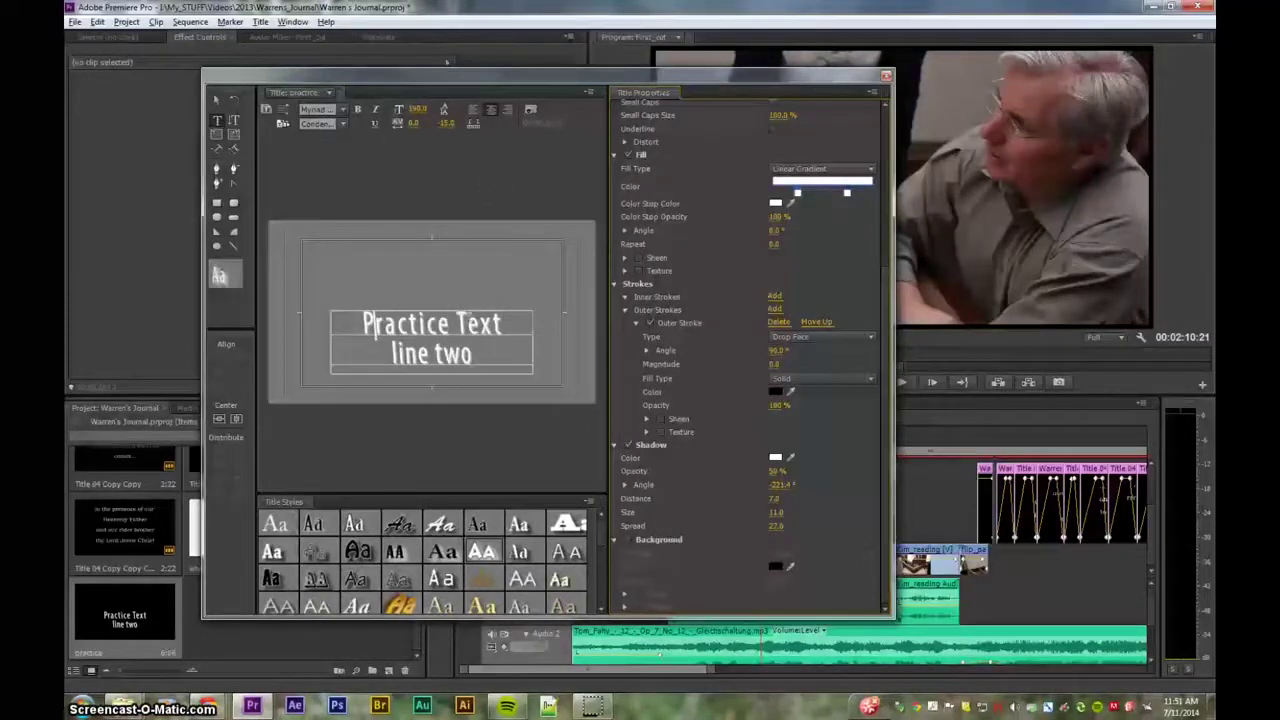
- Extend the text box upward and insert one blank line between "Practice Text" and "line two"
left_click(216, 100)
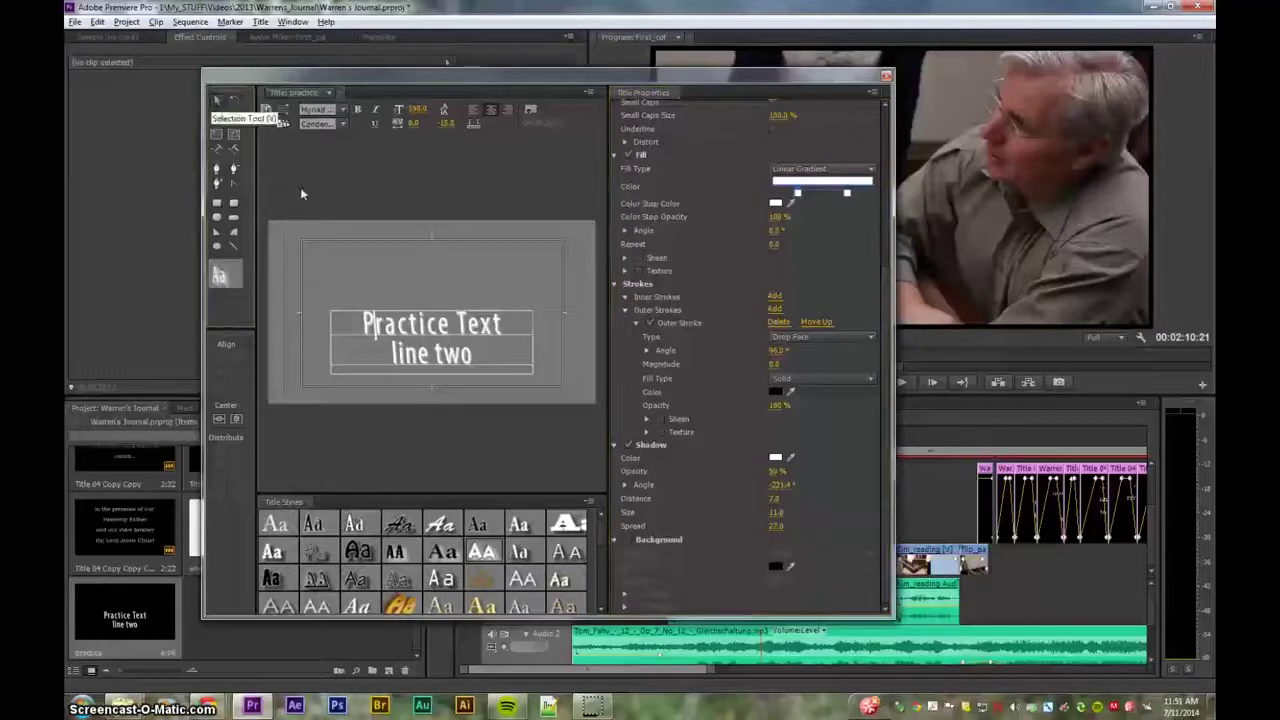
left_click_drag(432, 309, 432, 265)
double_click(505, 280)
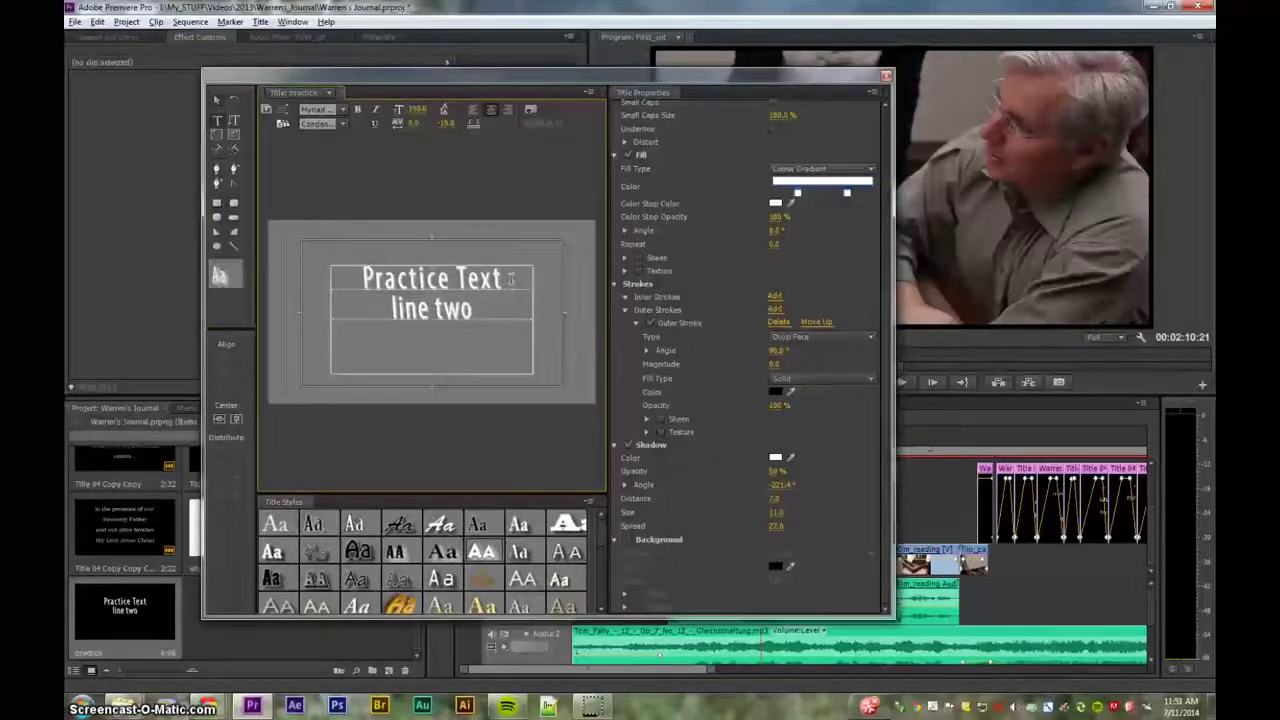
key("Return")
key("Return")
key("BackSpace")
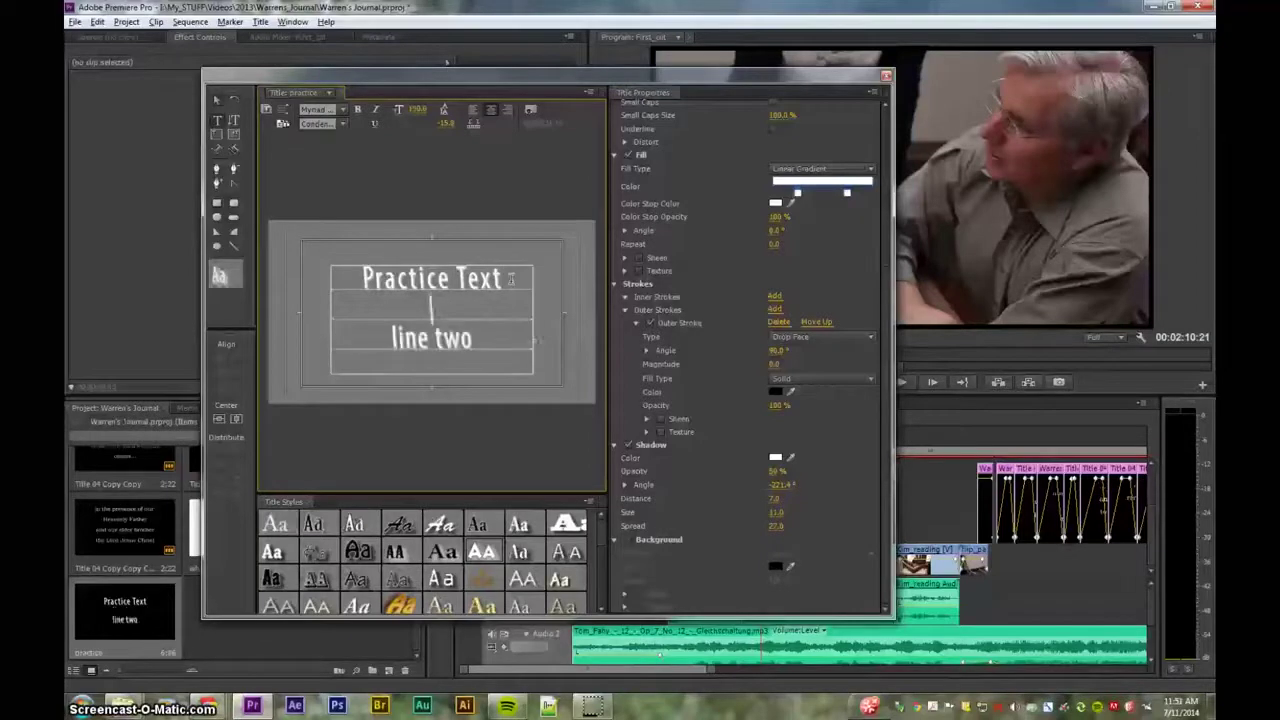
left_click(237, 421)
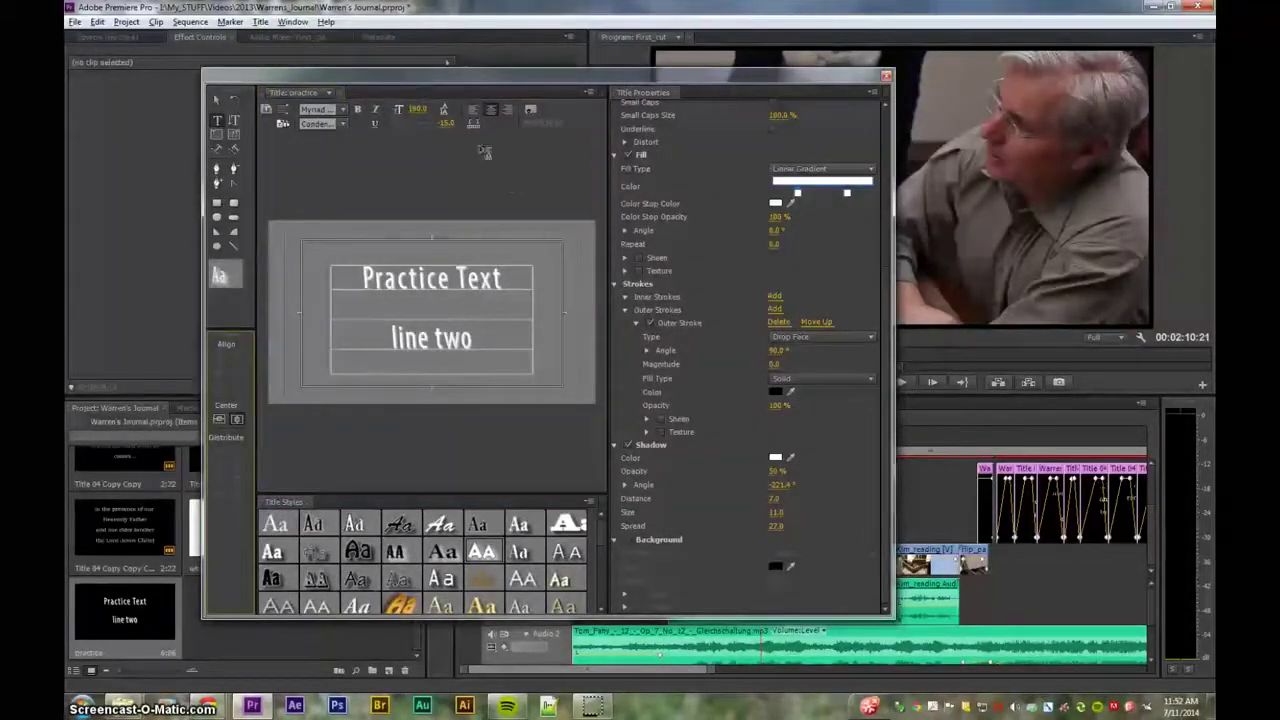
- Close the title editor and place the practice title on Video 1 beyond the end of the existing clips
left_click(886, 78)
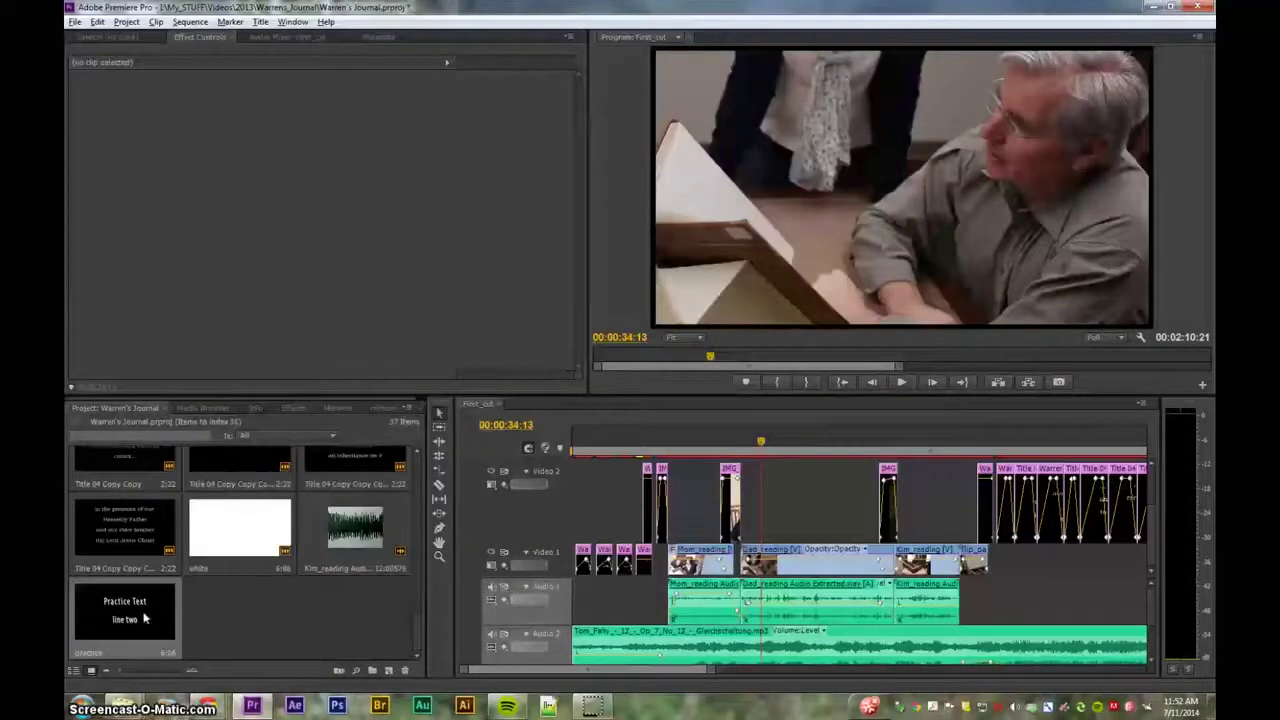
left_click(823, 443)
left_click_drag(823, 443, 440, 445)
key("minus")
left_click(896, 443)
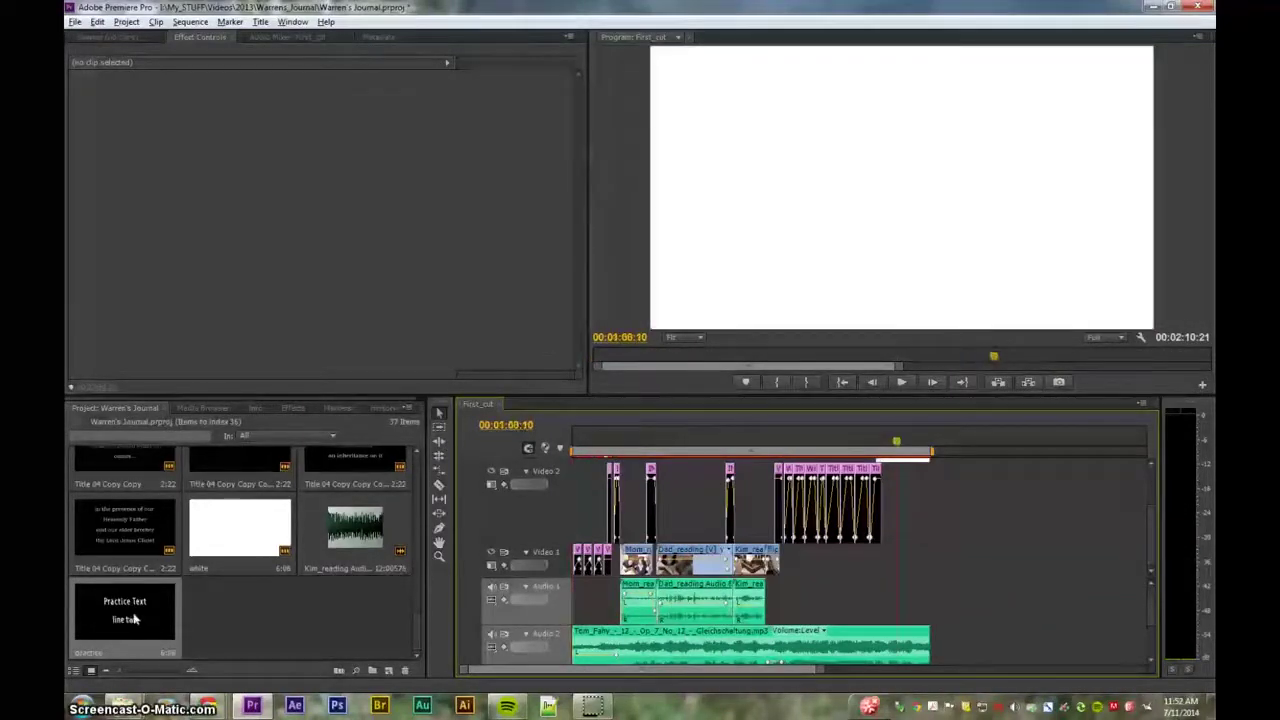
left_click_drag(898, 443, 944, 450)
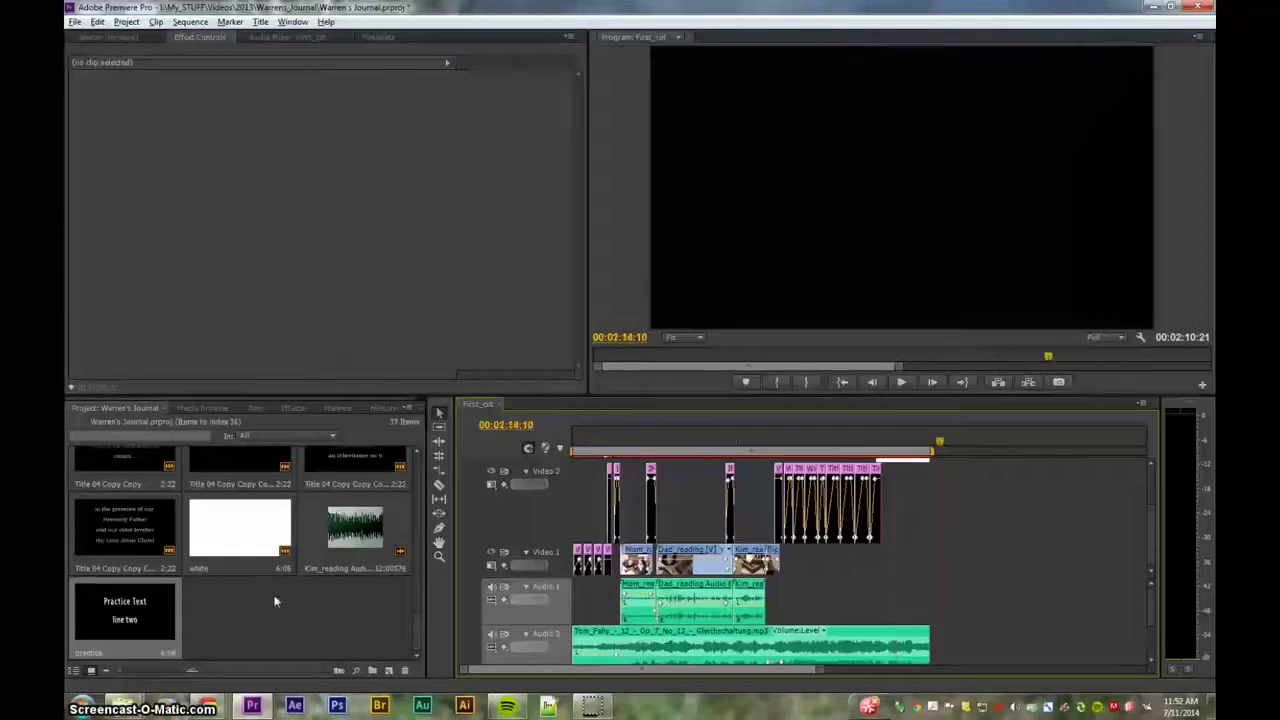
left_click_drag(144, 619, 955, 552)
left_click(949, 444)
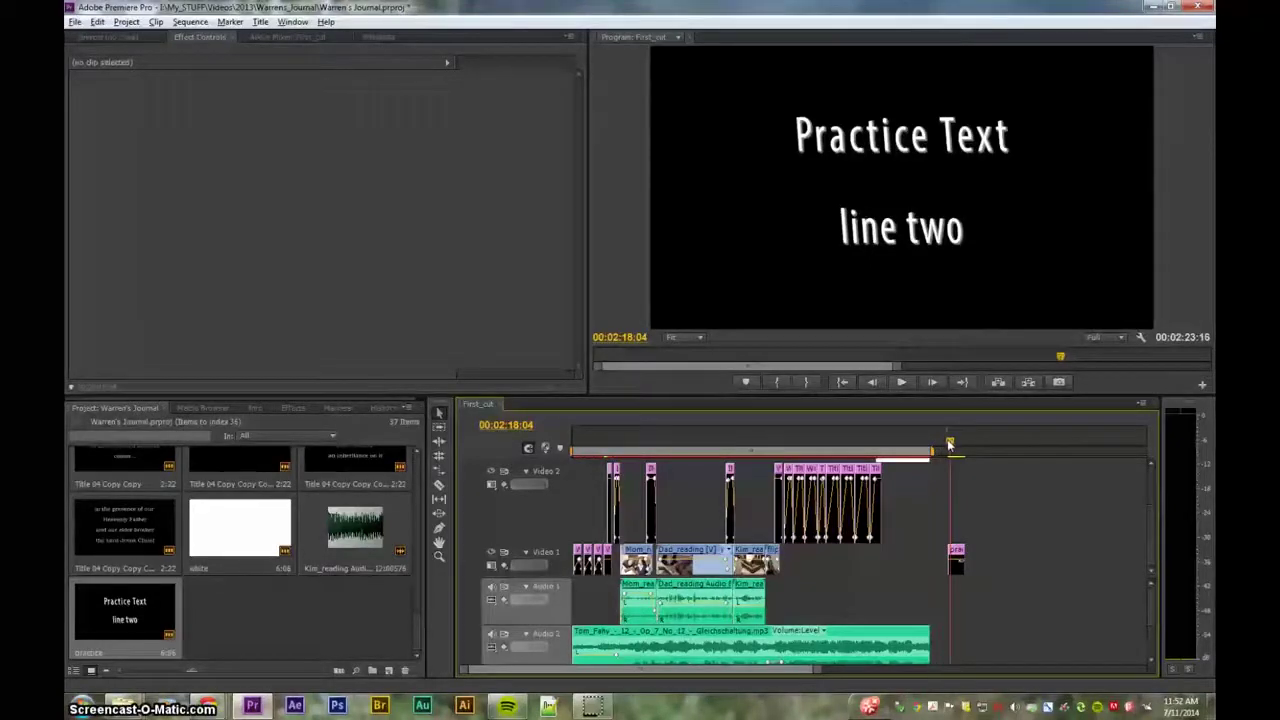
- Find the Crop video effect and apply it to the practice title clip on Video 1
left_click(292, 408)
type("crop")
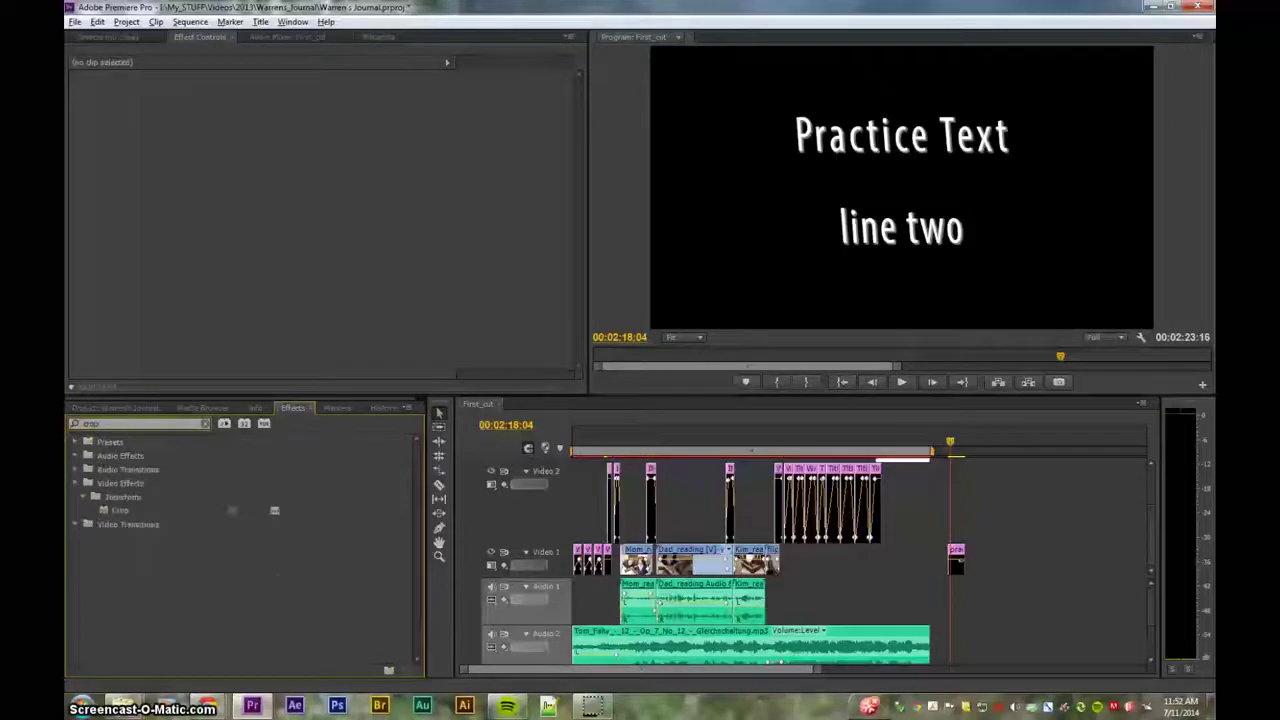
left_click(124, 512)
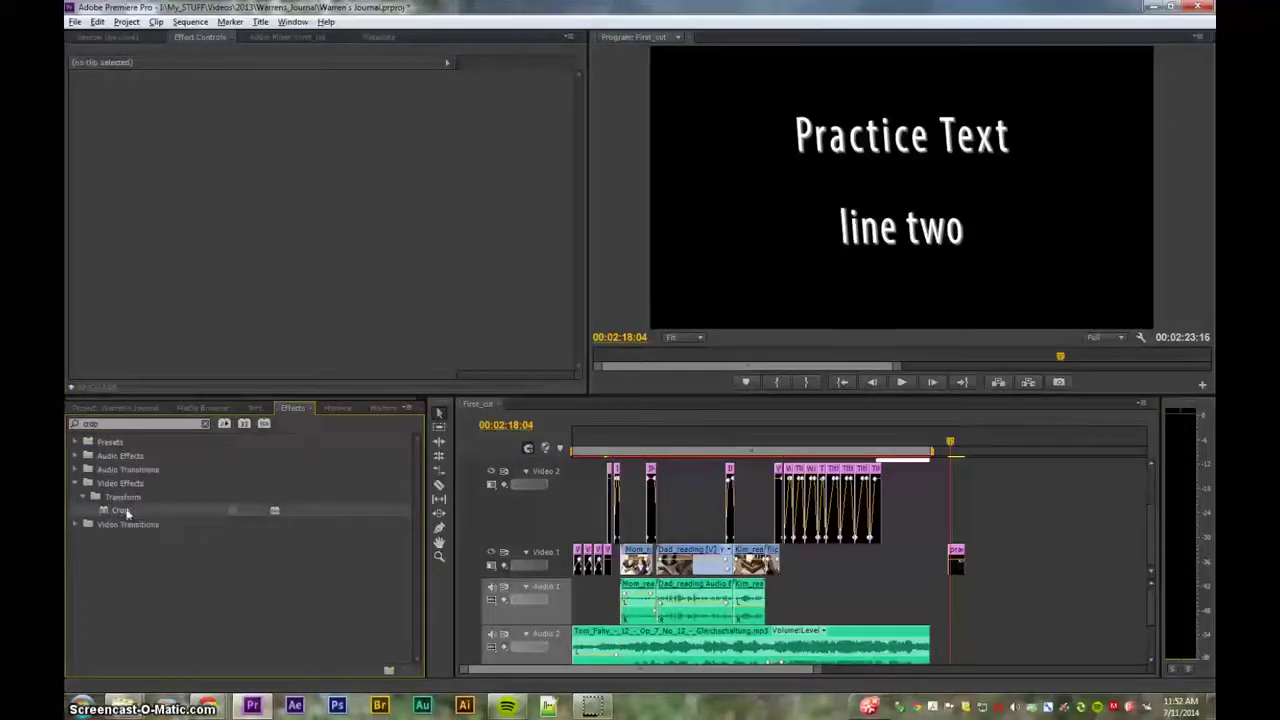
left_click_drag(124, 512, 957, 568)
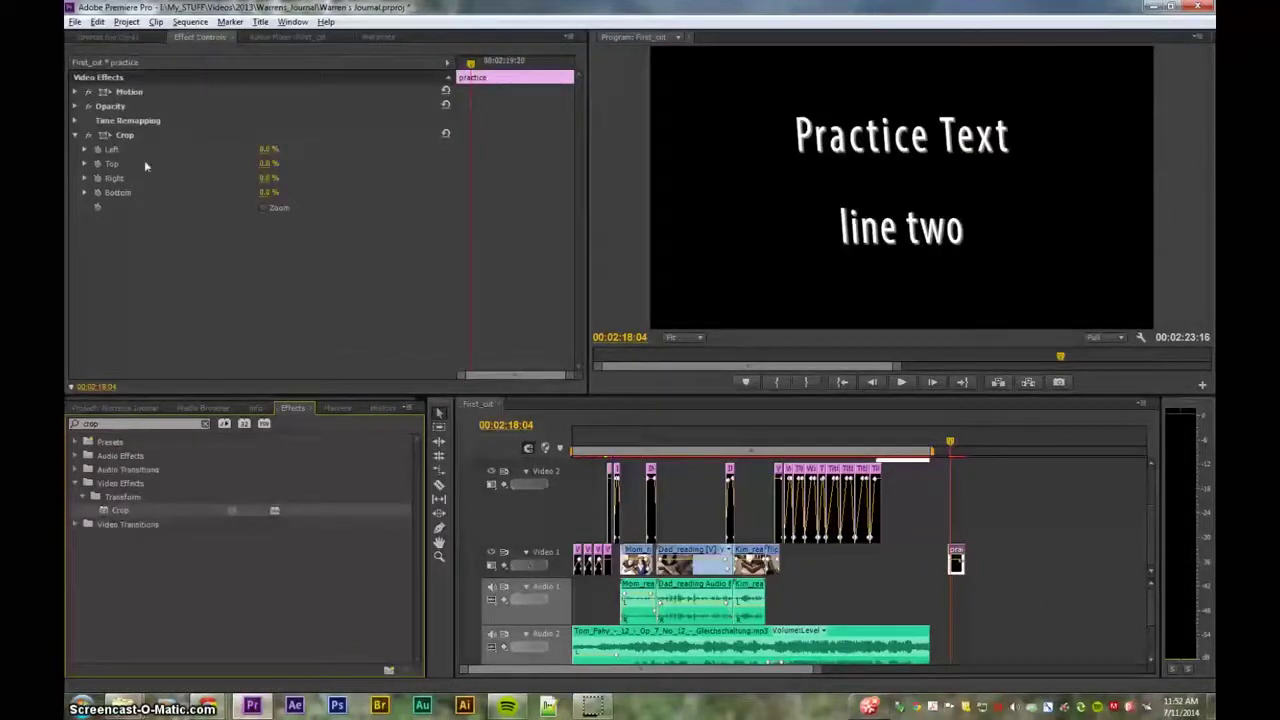
- At the start of the practice clip, crop the bottom enough to hide "line two" and start keyframing the Bottom value
left_click_drag(471, 65, 451, 77)
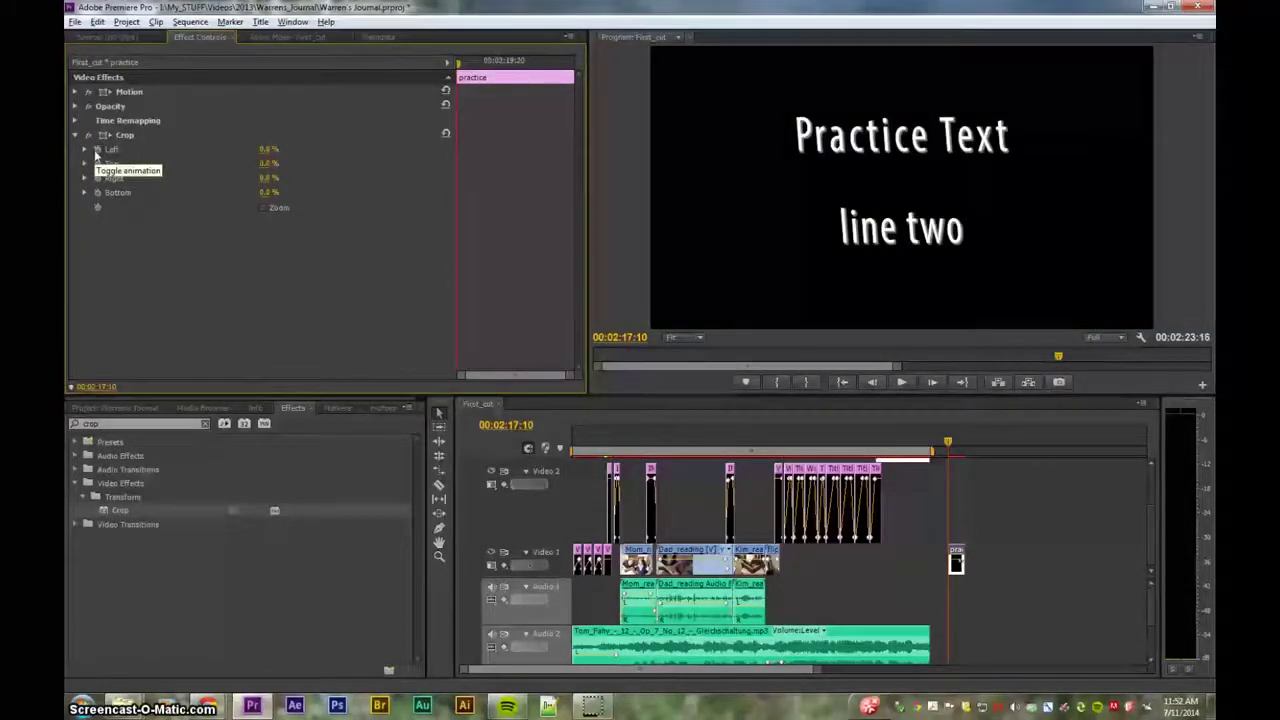
left_click_drag(268, 152, 320, 192)
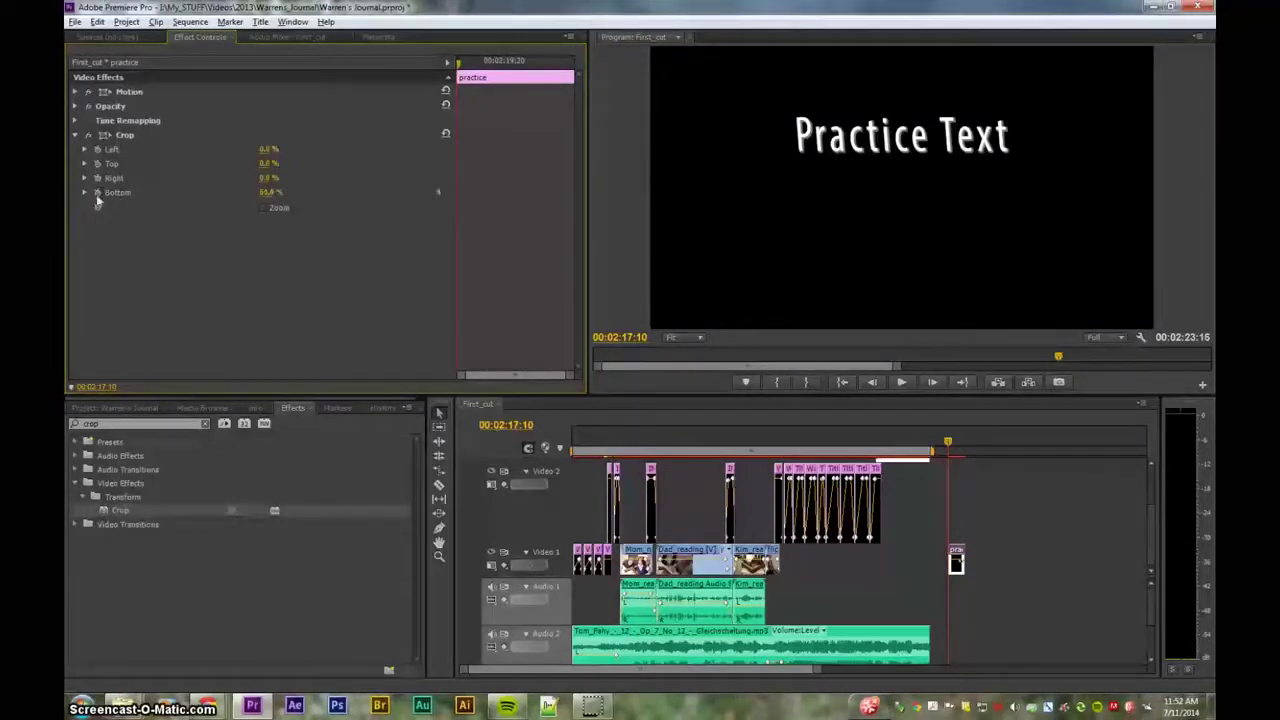
- Try to reveal "line two" by adding a Bottom crop keyframe of about 22% at 00:02:18:22
key("Right")
key("Right")
key("Right")
key("Right")
key("Right")
key("Right")
key("Right")
key("Right")
key("Right")
key("Right")
key("Right")
key("Right")
key("Right")
key("Right")
key("Right")
key("Right")
key("Right")
key("Right")
key("Right")
key("Right")
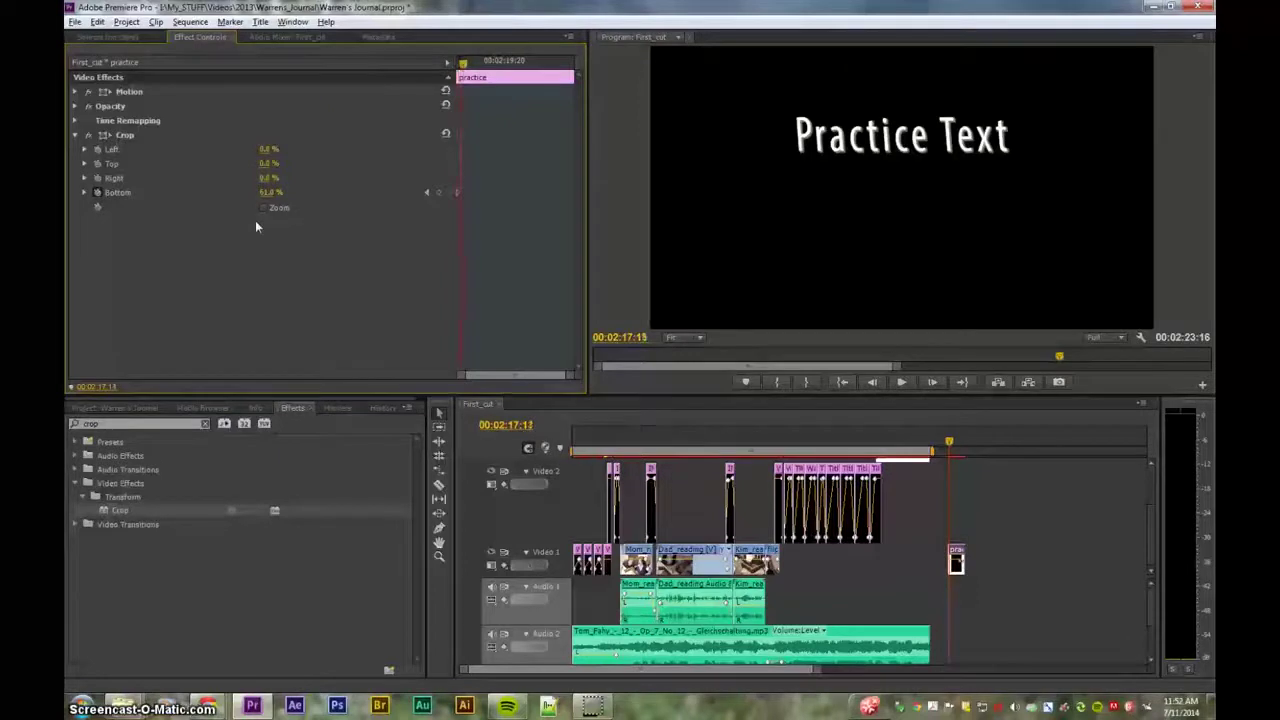
key("Right")
key("Right")
key("Right")
key("Right")
key("Right")
key("Right")
key("Right")
key("Right")
key("Right")
key("Right")
key("Right")
key("Right")
key("Right")
key("Right")
key("Right")
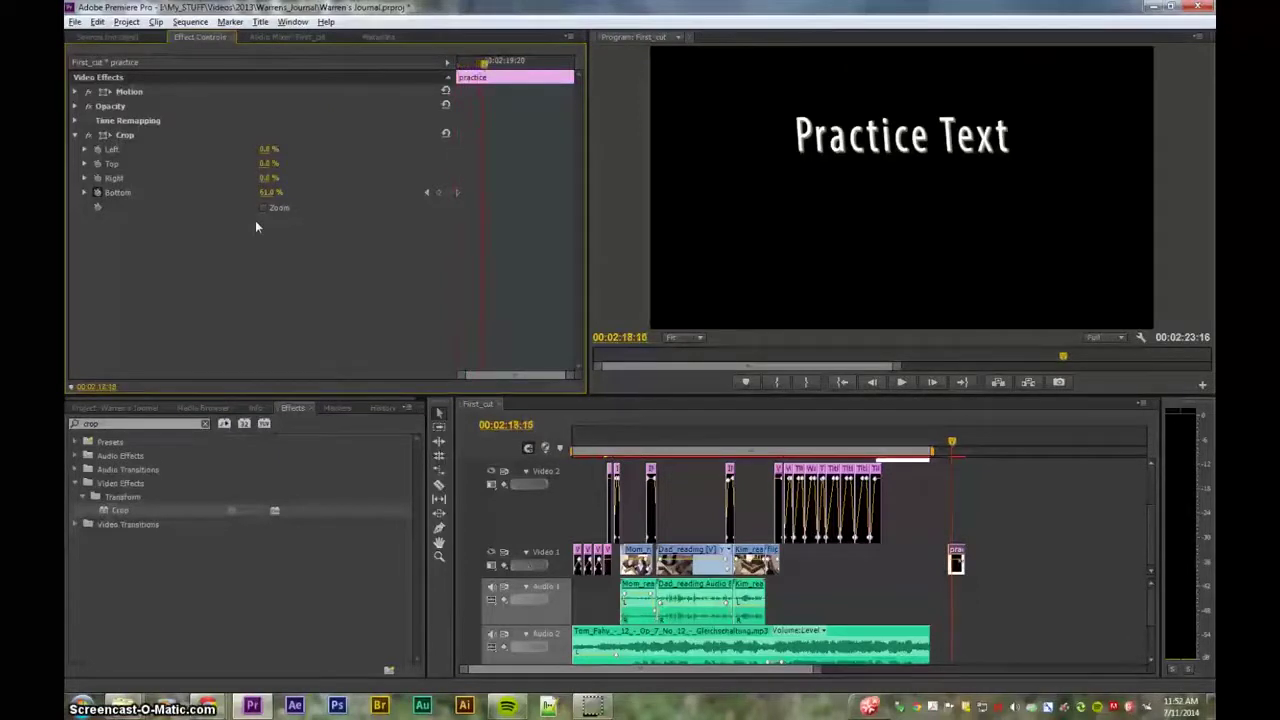
left_click(440, 192)
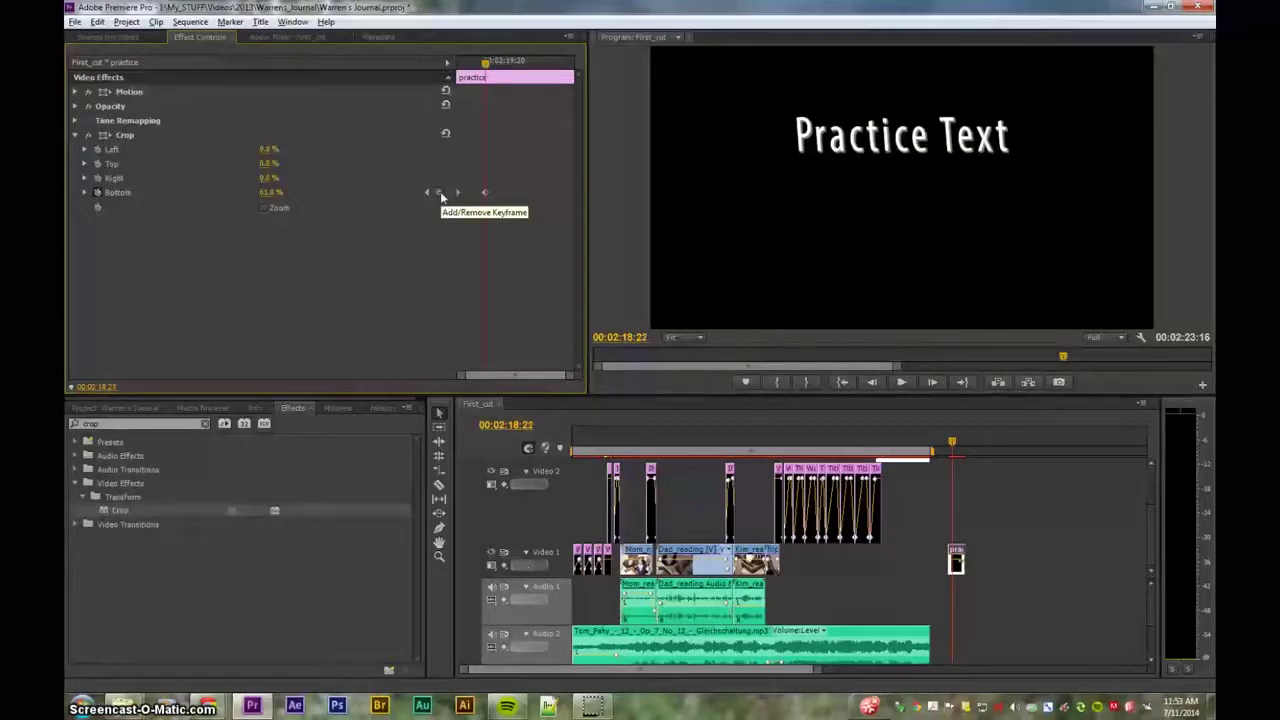
left_click_drag(273, 193, 238, 193)
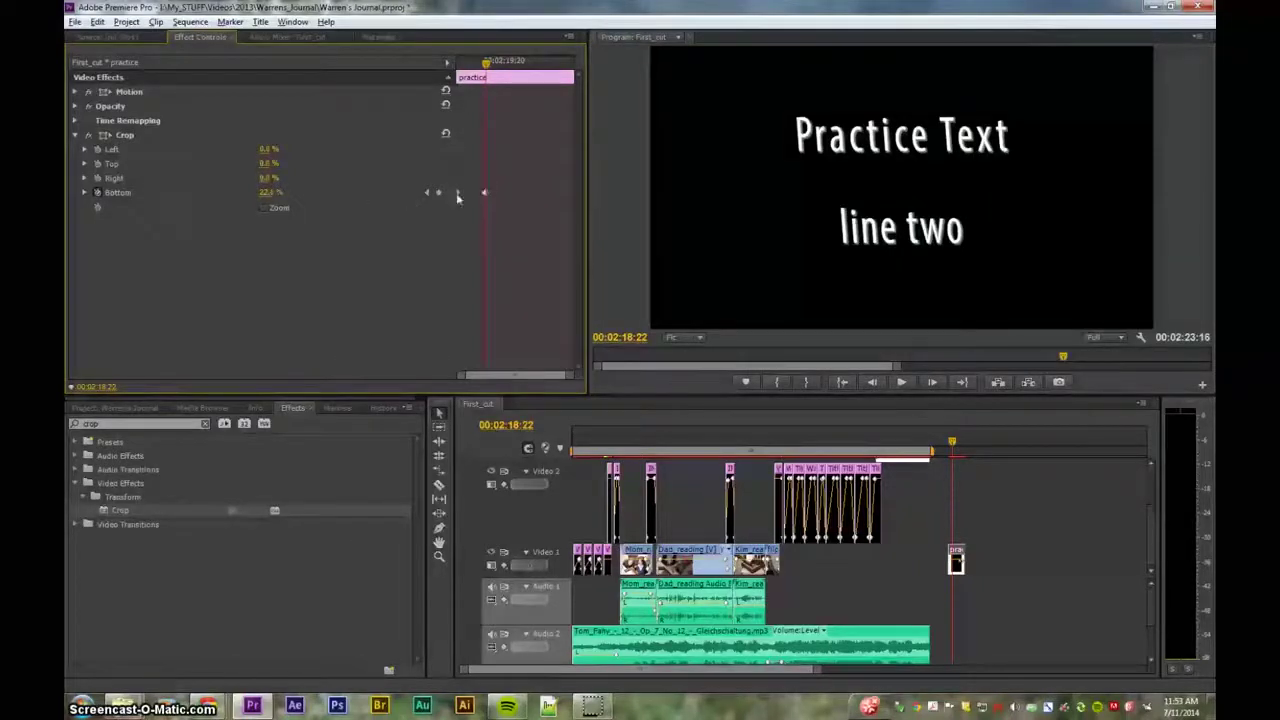
- Delete the second Bottom crop keyframe from the practice title clip
left_click(428, 194)
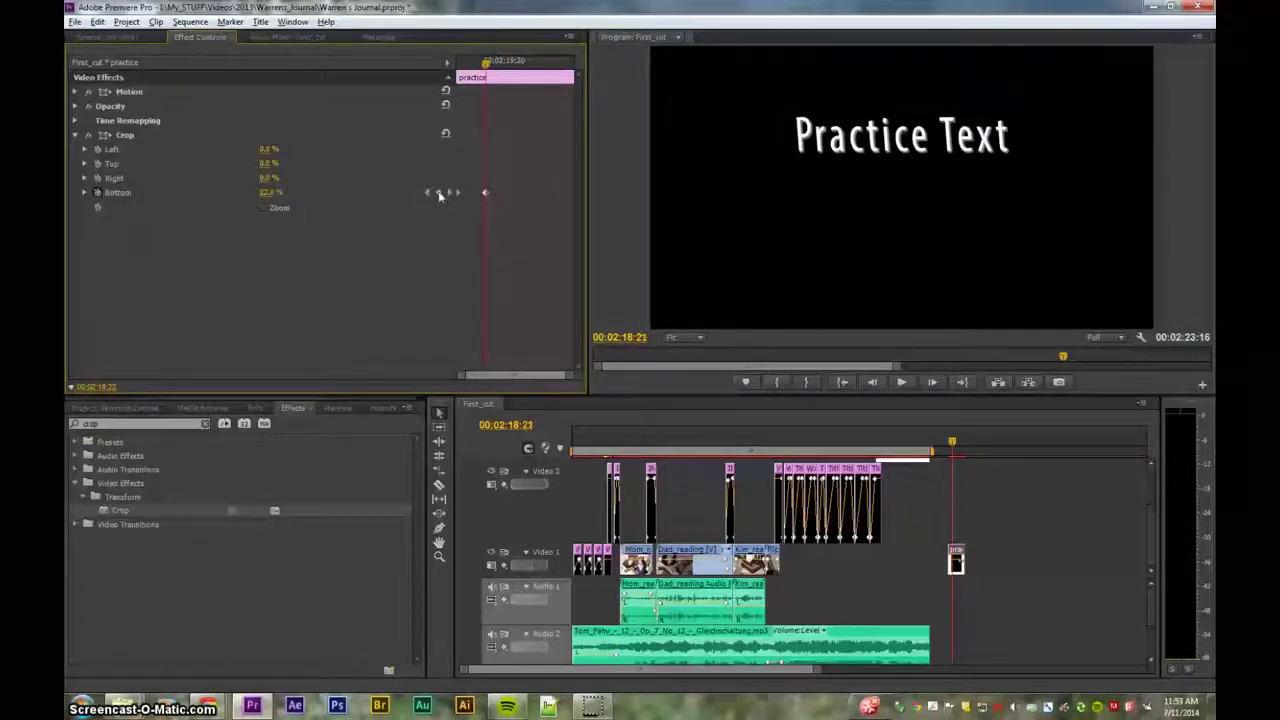
key("Delete")
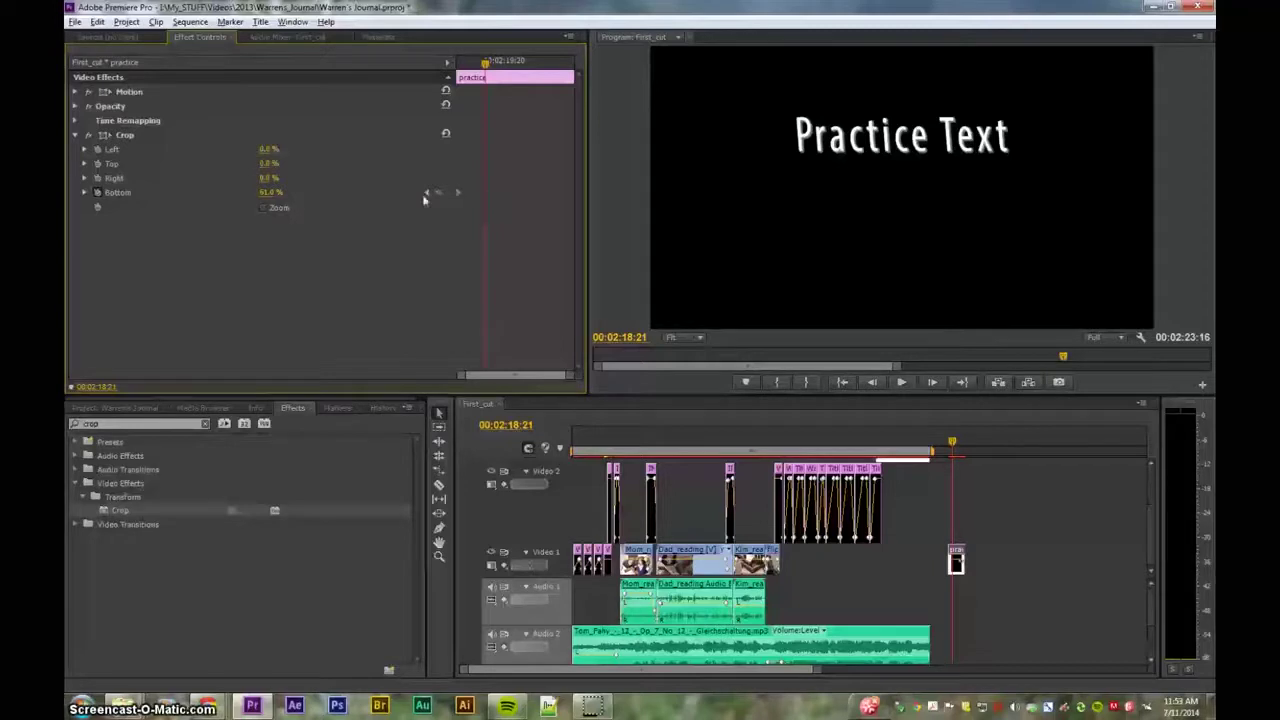
- Slightly further along the practice clip, lower the Bottom crop with a new keyframe so that "line two" is revealed
left_click_drag(486, 67, 488, 67)
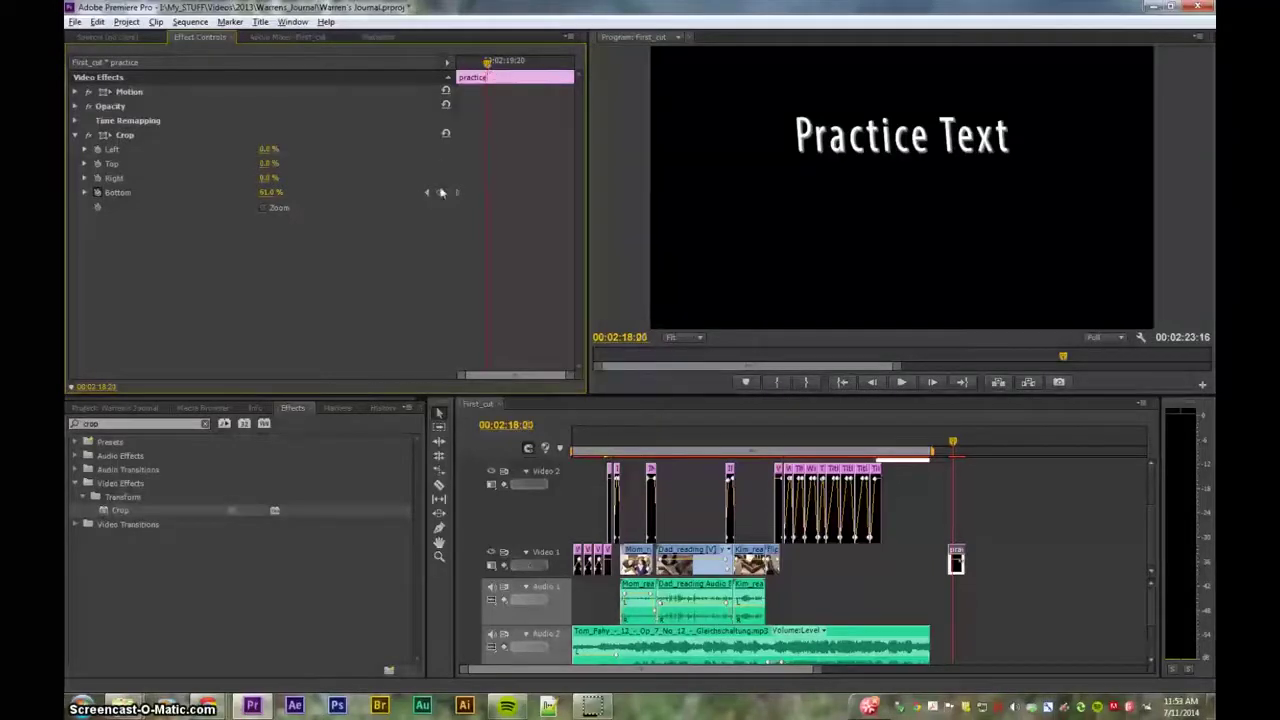
left_click_drag(277, 194, 237, 194)
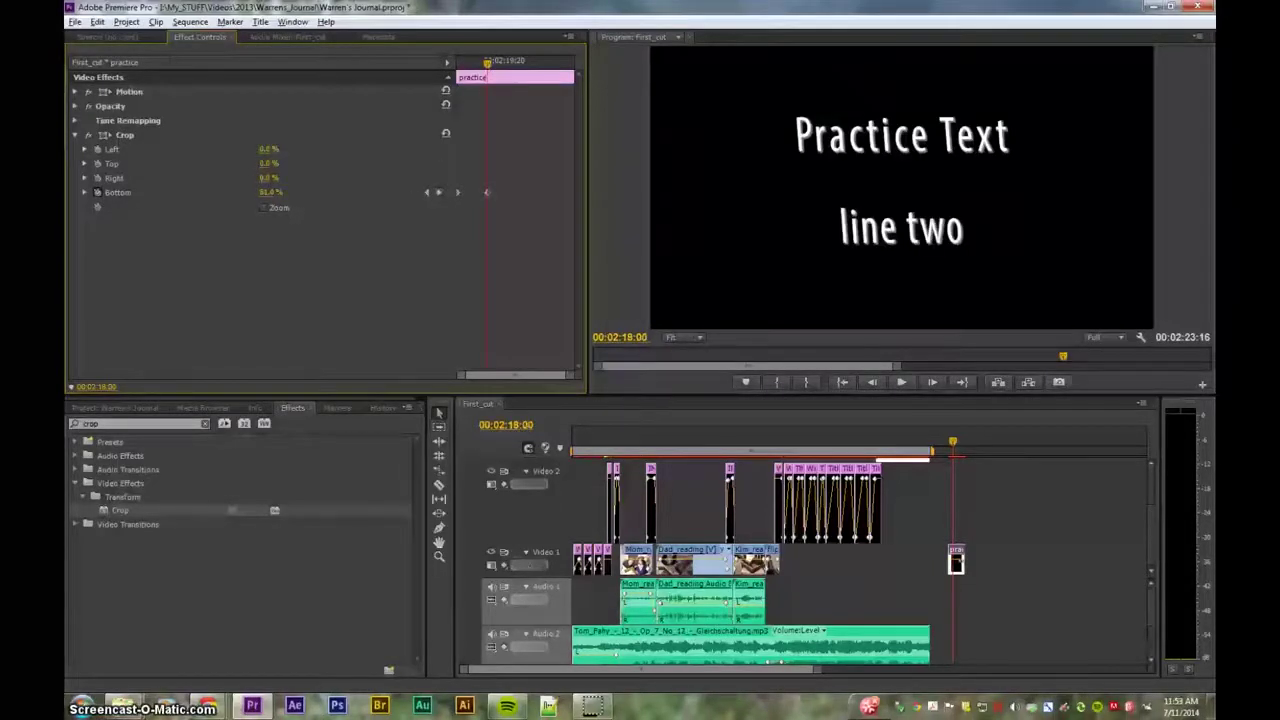
- Play back the practice clip from near its start to check how the crop reveals "line two"
left_click_drag(488, 67, 463, 81)
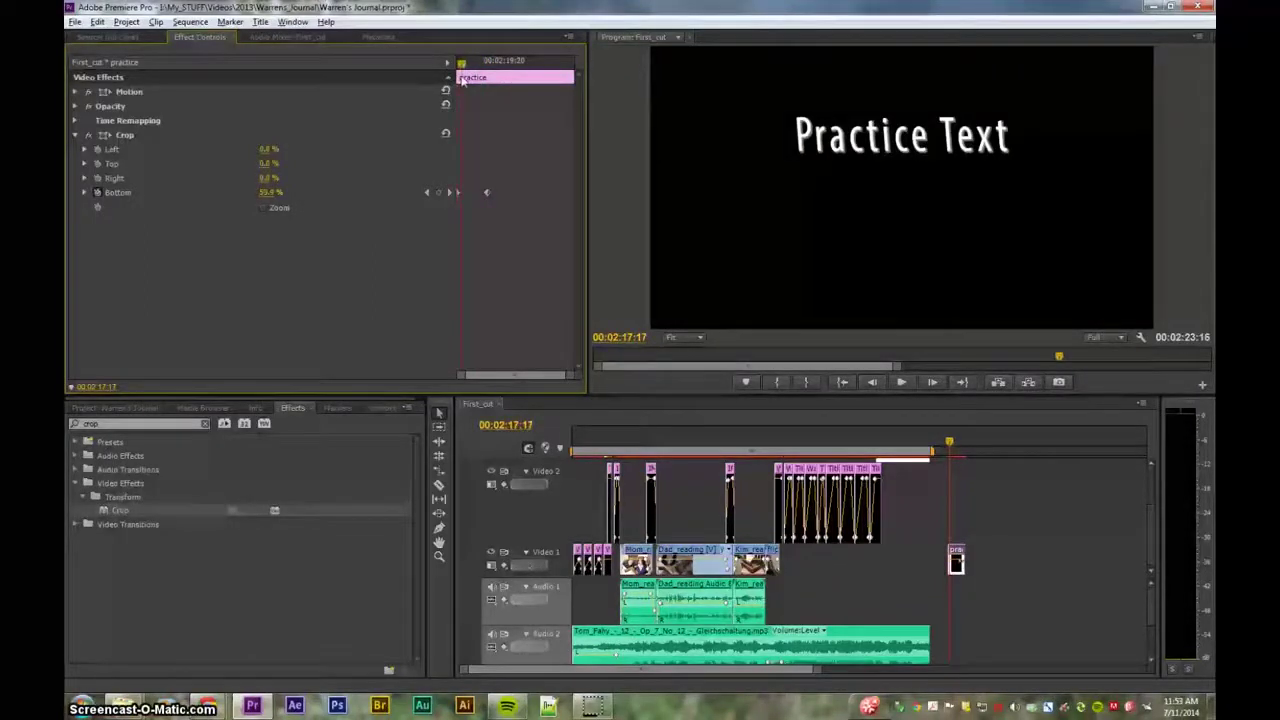
key("space")
key("space")
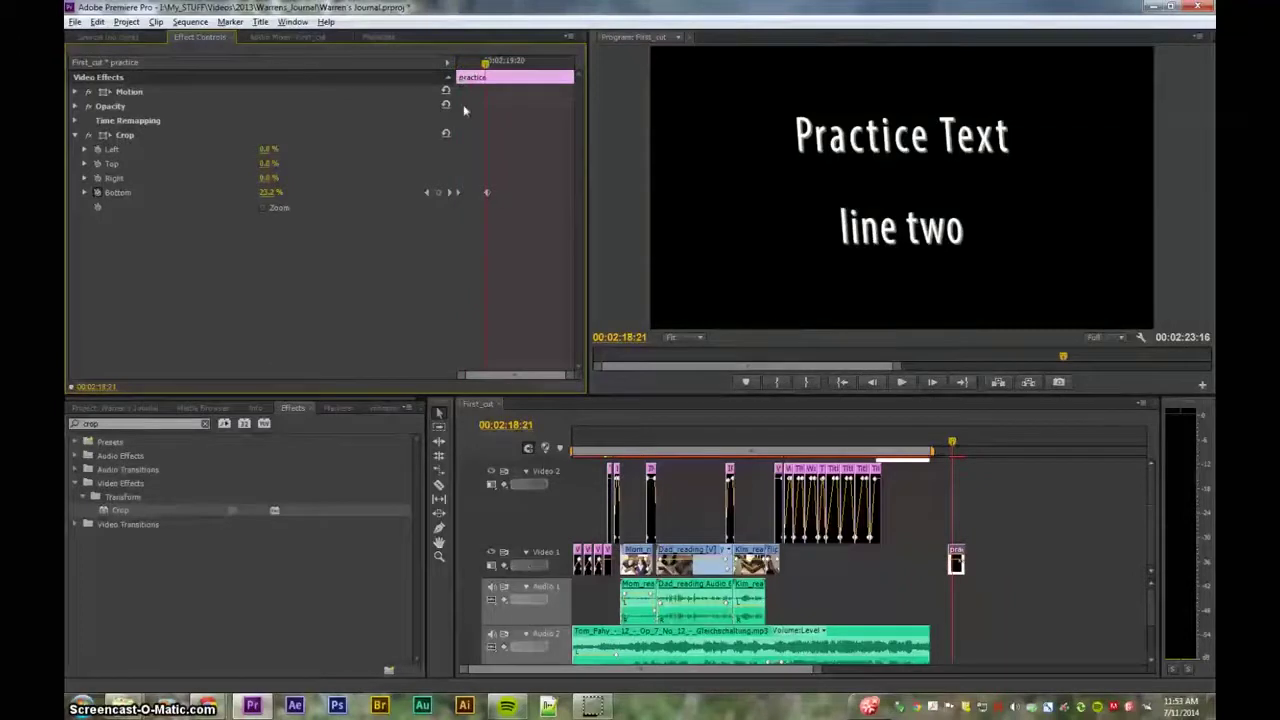
- At 00:02:18:23, raise the Bottom crop with a new keyframe to hide "line two" until the next keyframe, and play back the reveal
left_click(448, 196)
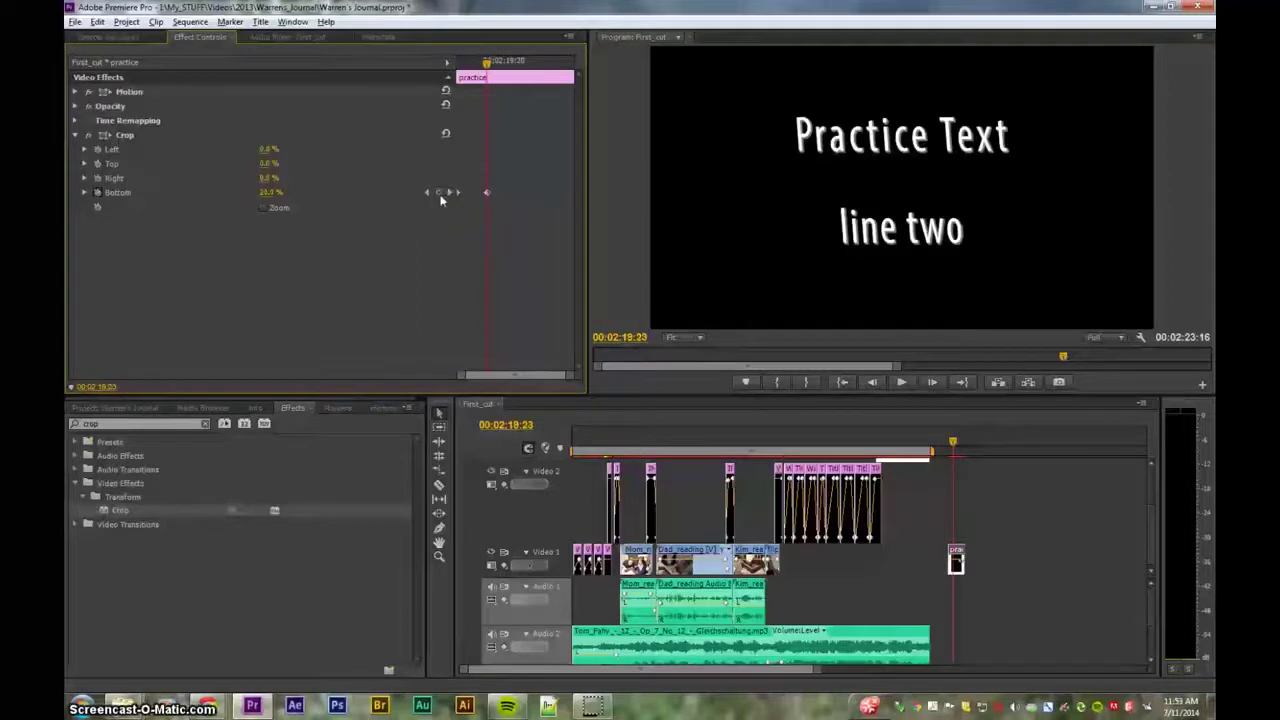
left_click_drag(266, 194, 294, 194)
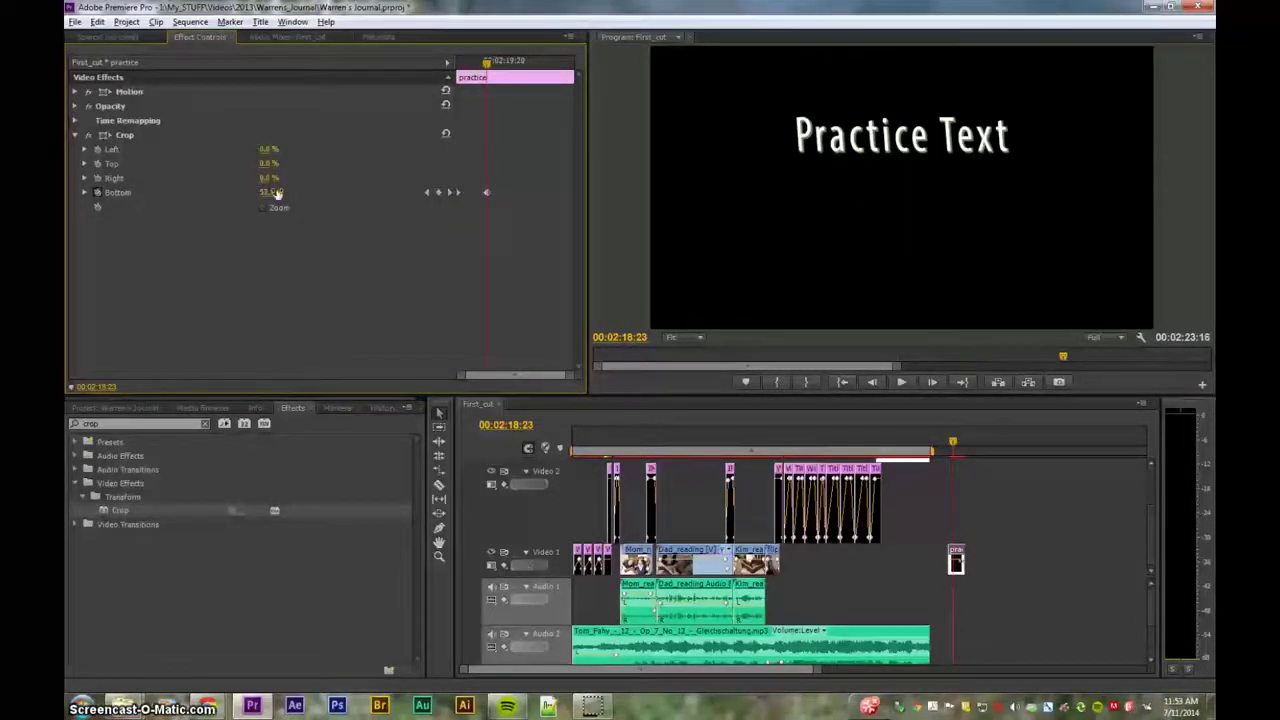
left_click(430, 193)
key("Left")
key("Right")
key("Left")
key("space")
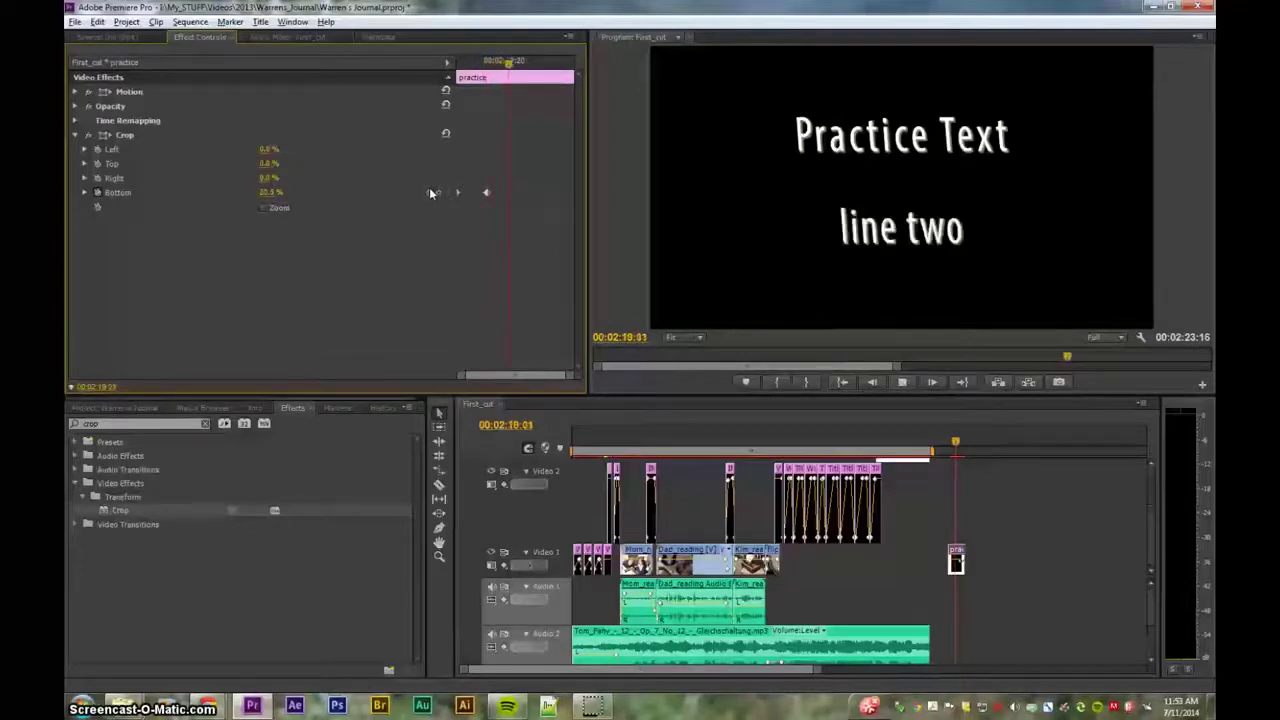
key("space")
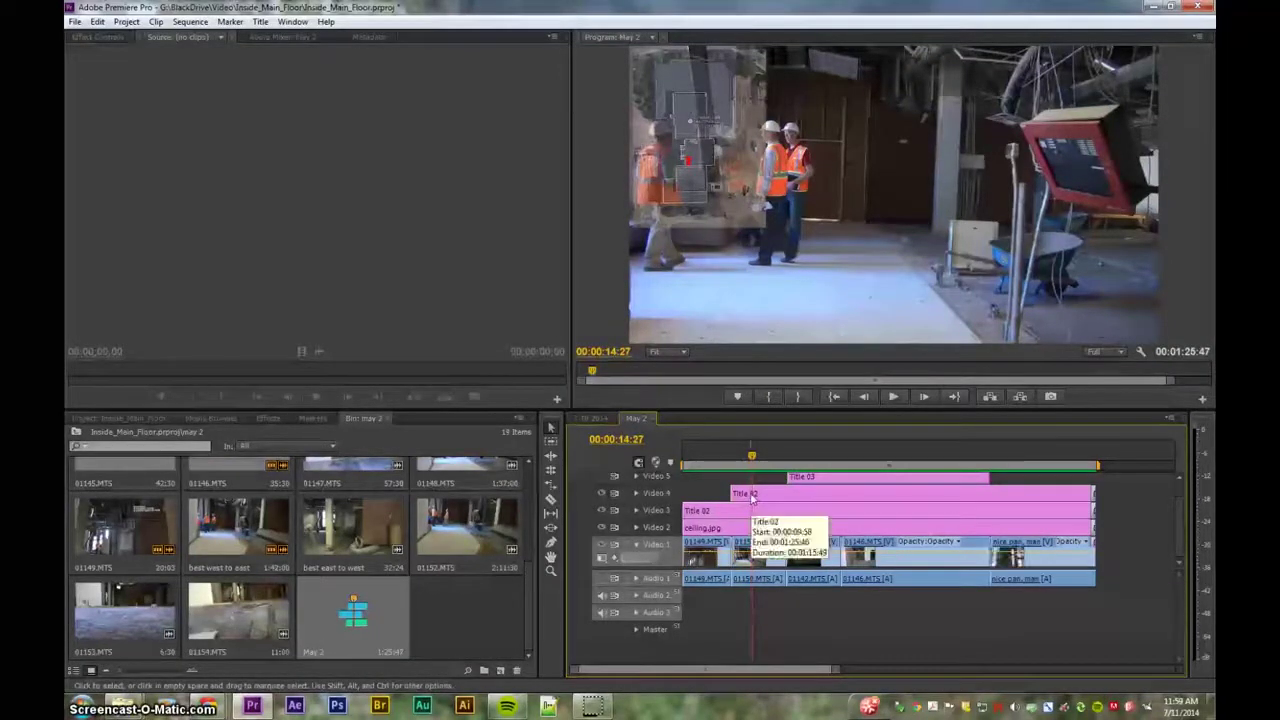
- Play the May 2 sequence of the Inside_Main_Floor project from 00:00:10:23 to examine the red marker on the floor plan overlay
left_click(749, 459)
left_click_drag(750, 459, 733, 463)
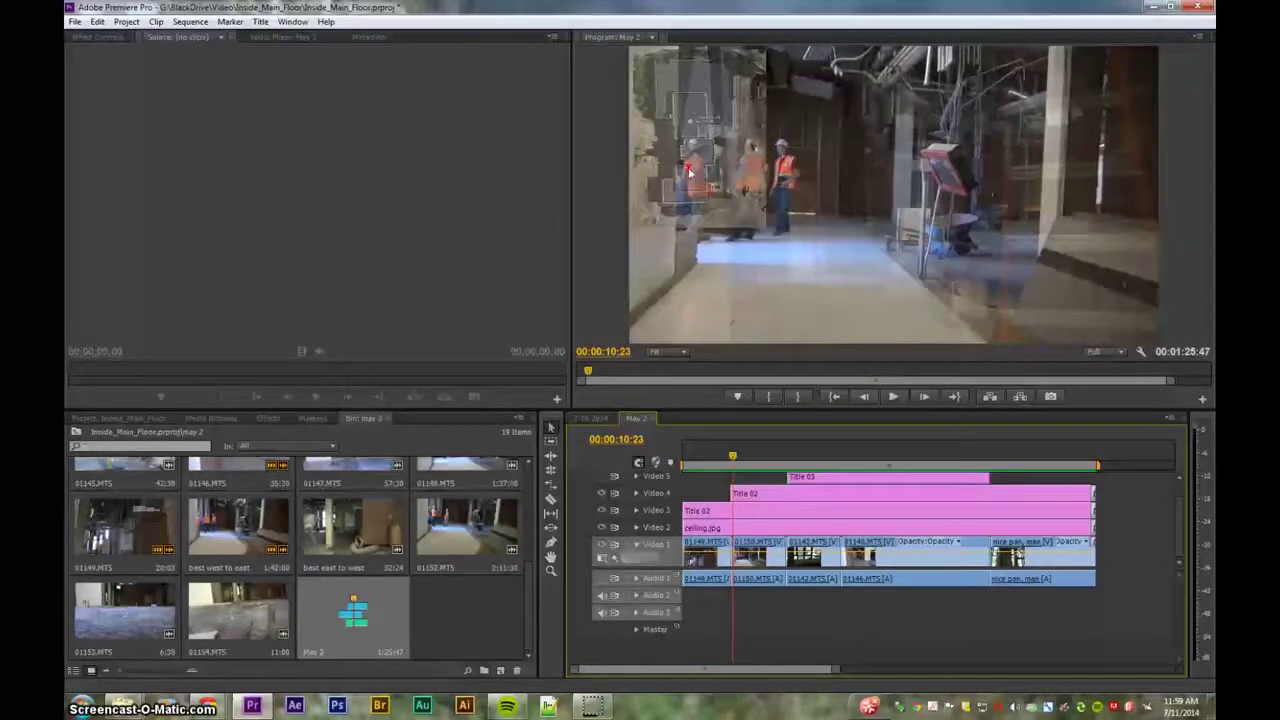
key("space")
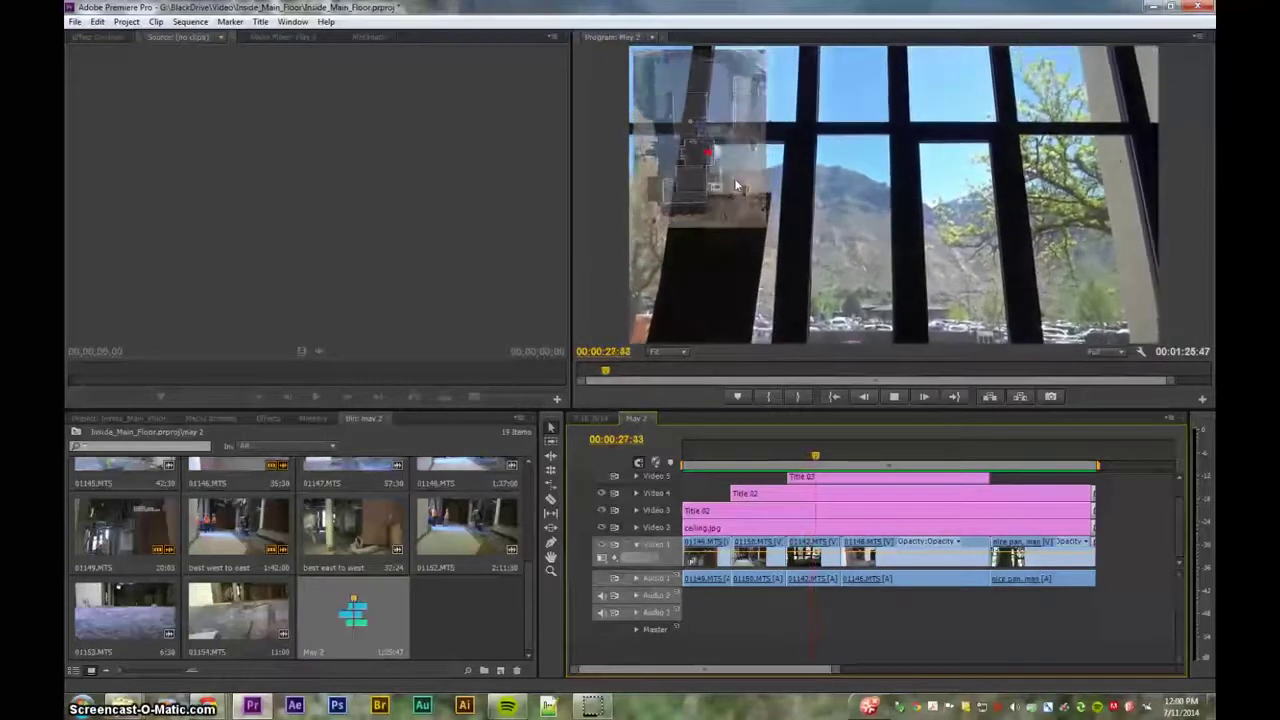
key("space")
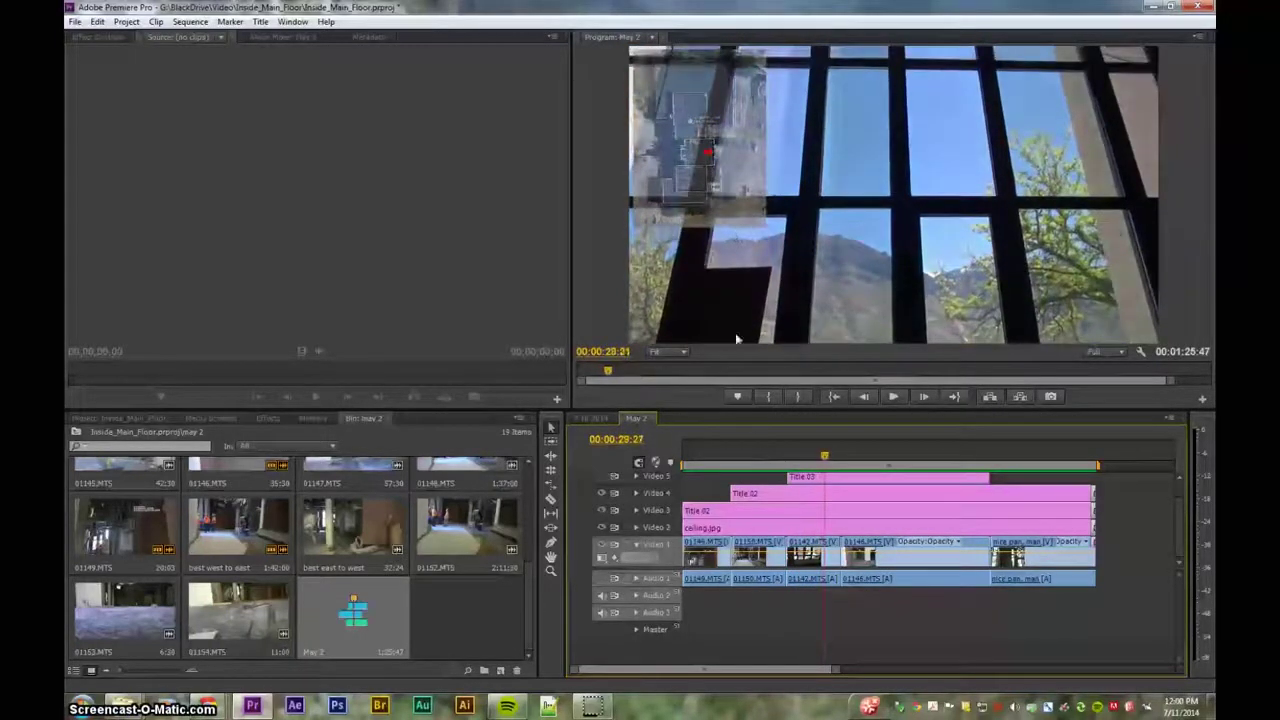
- Open Title 02 for editing and draw a small red circle beside the existing marker
double_click(779, 519)
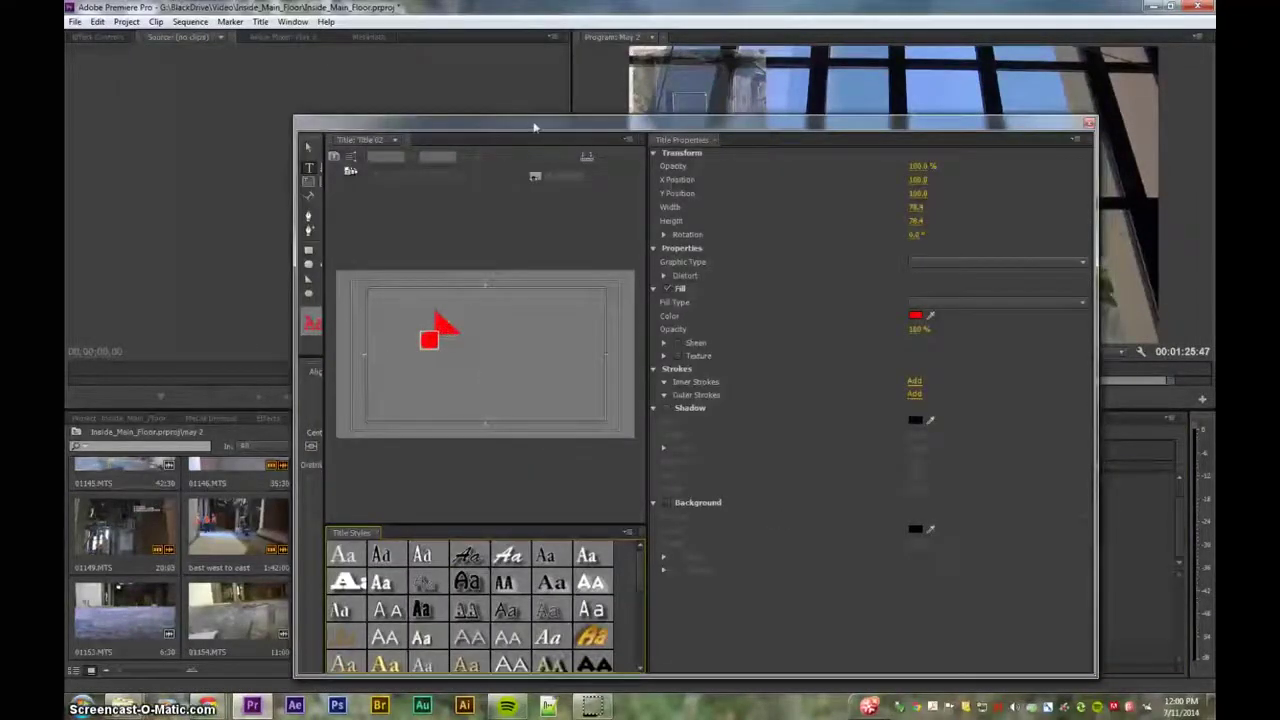
left_click_drag(535, 126, 552, 125)
left_click_drag(340, 349, 372, 347)
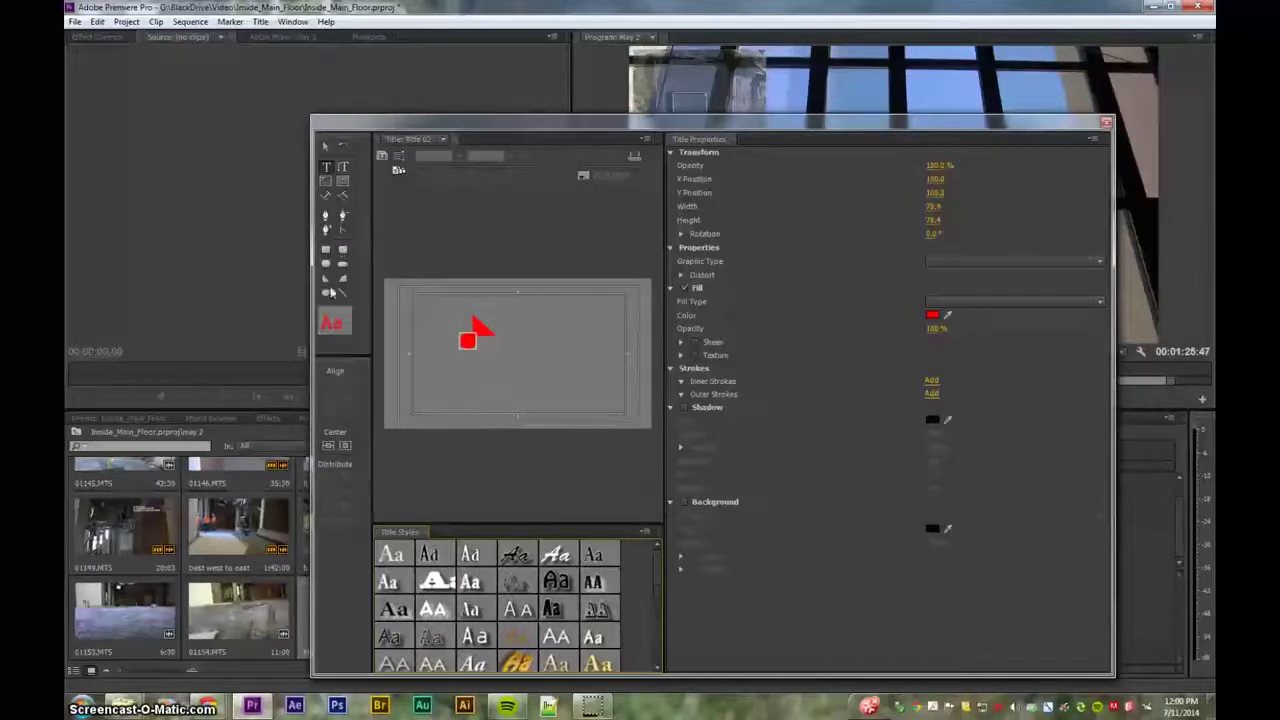
left_click(326, 293)
mouse_move(545, 340)
left_mouse_down()
mouse_move(560, 370)
mouse_move(566, 359)
left_mouse_up()
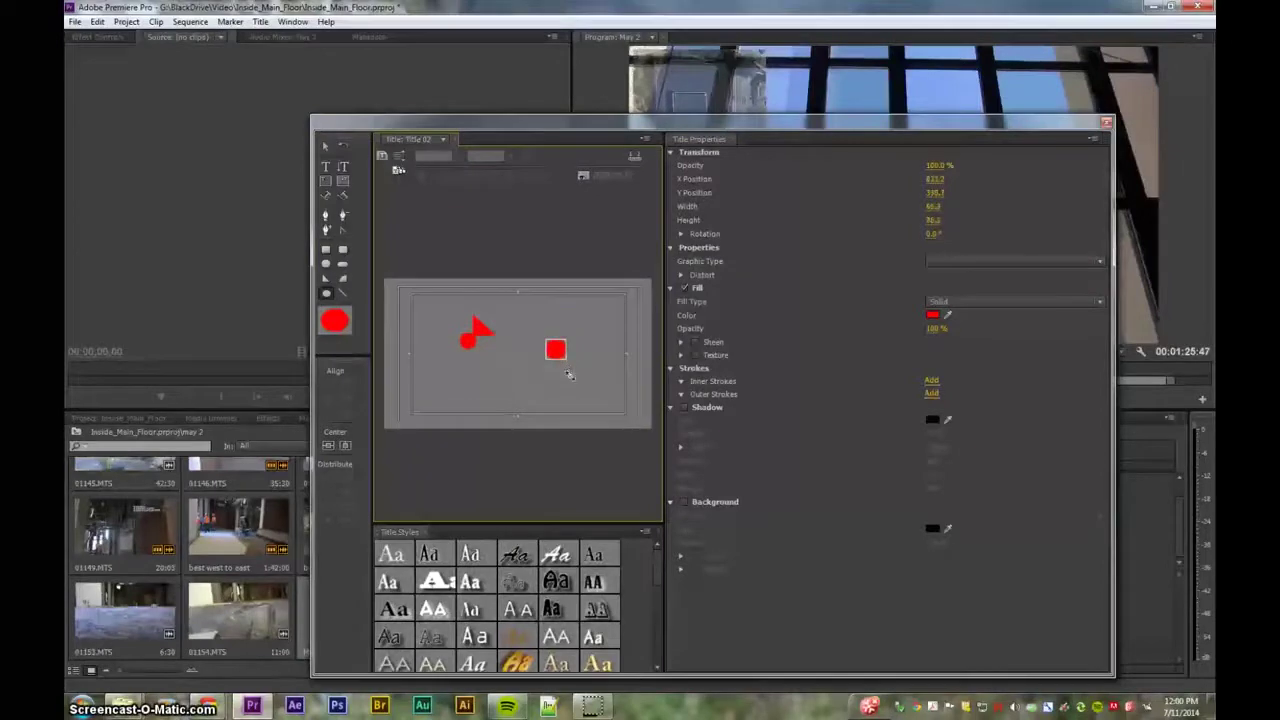
left_click_drag(562, 362, 564, 359)
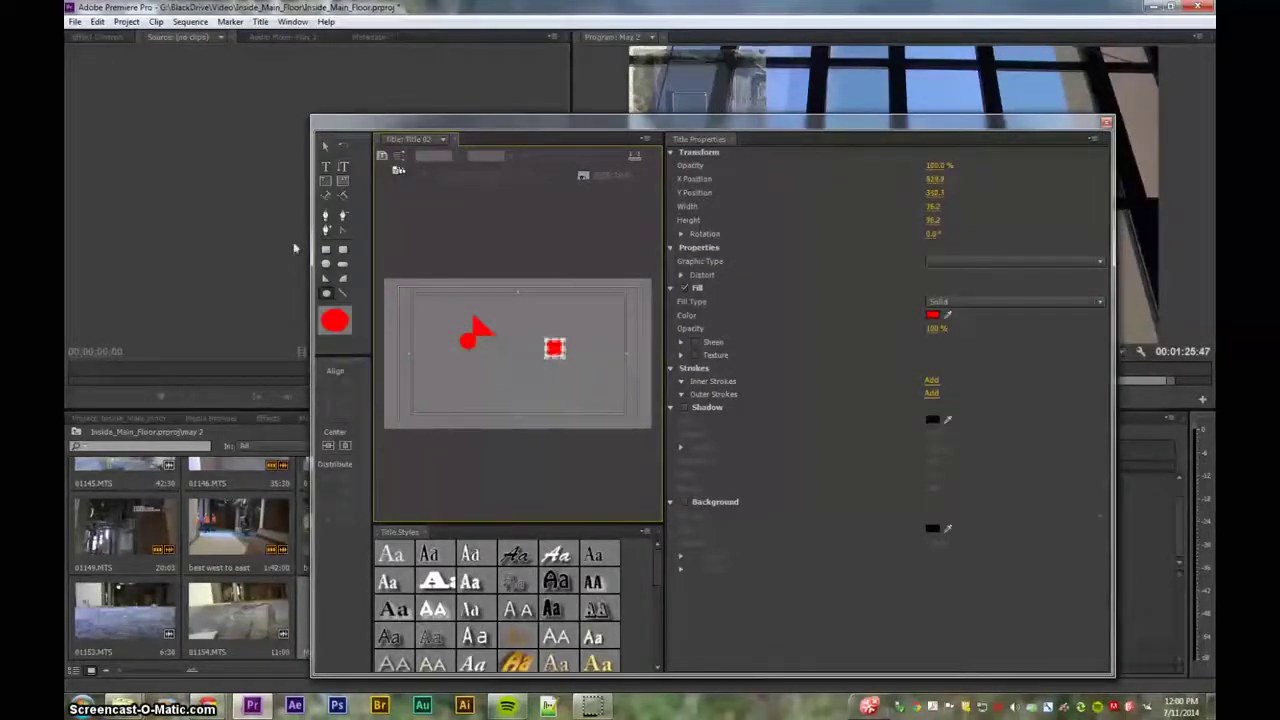
left_click(325, 278)
left_click_drag(558, 317, 589, 348)
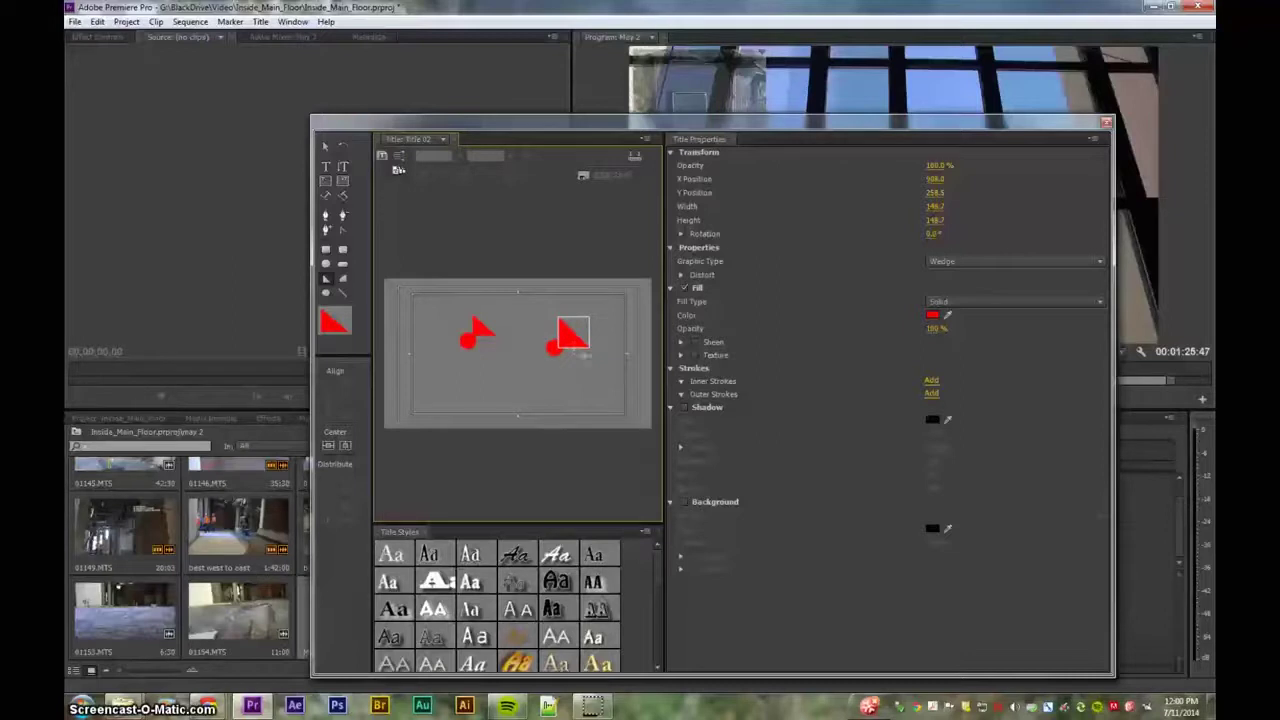
key("ctrl+z")
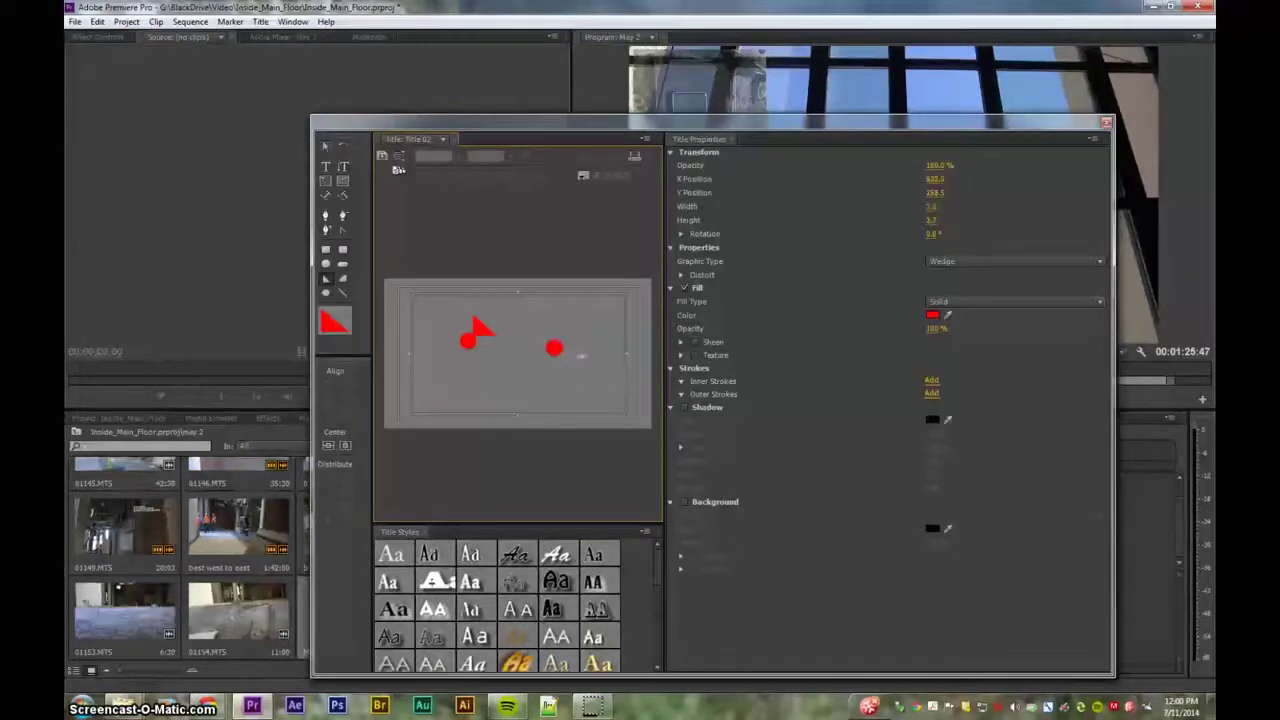
- Redraw a small red wedge at the new circle to form a direction marker, deleting the unwanted shape
left_click(558, 318)
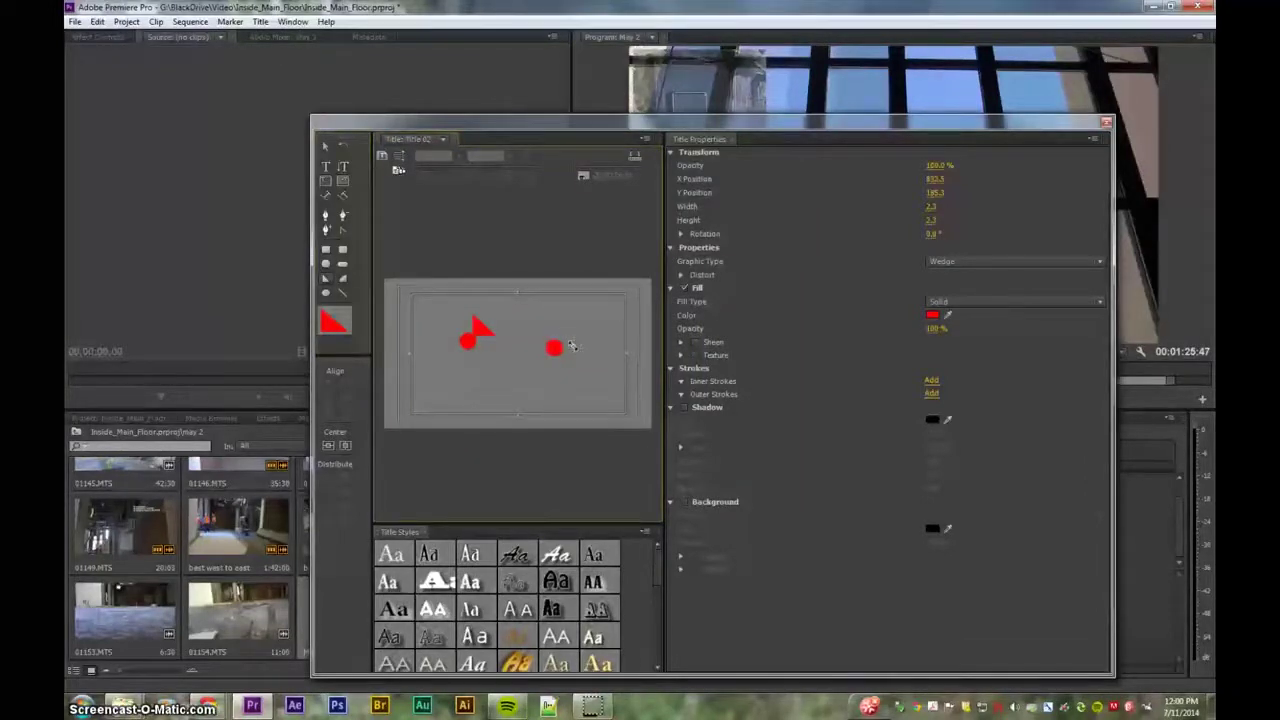
left_click_drag(571, 340, 546, 380)
left_click(324, 149)
key("Delete")
left_click_drag(560, 322, 563, 337)
left_click(592, 388)
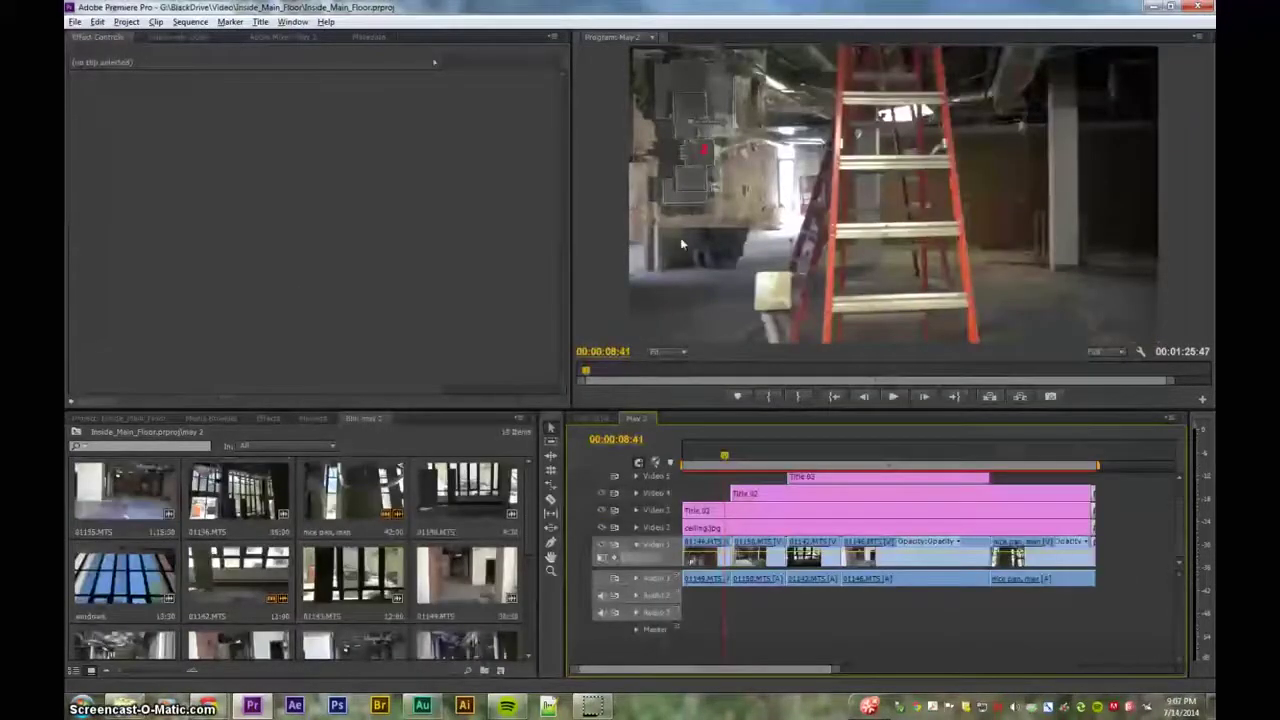
- Create a new sequence from the clip 01135.MTS and play its opening seconds
left_click(236, 573)
left_click(103, 510)
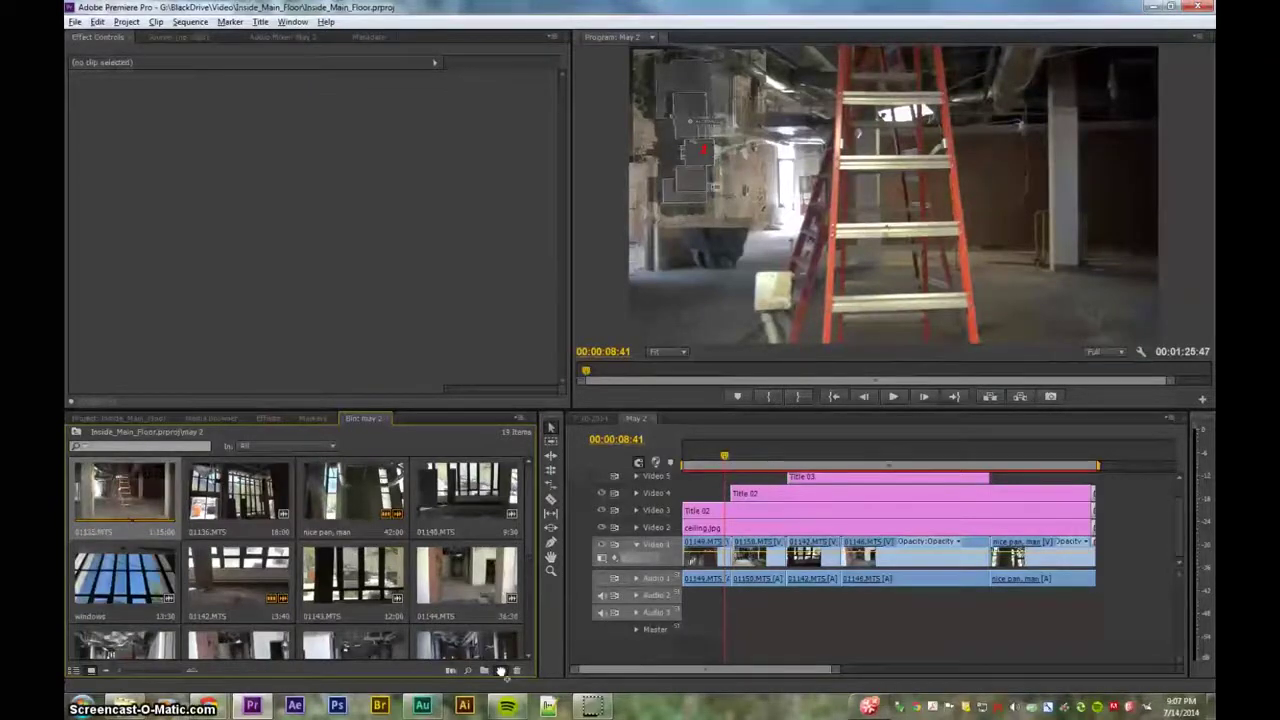
left_click_drag(502, 672, 502, 671)
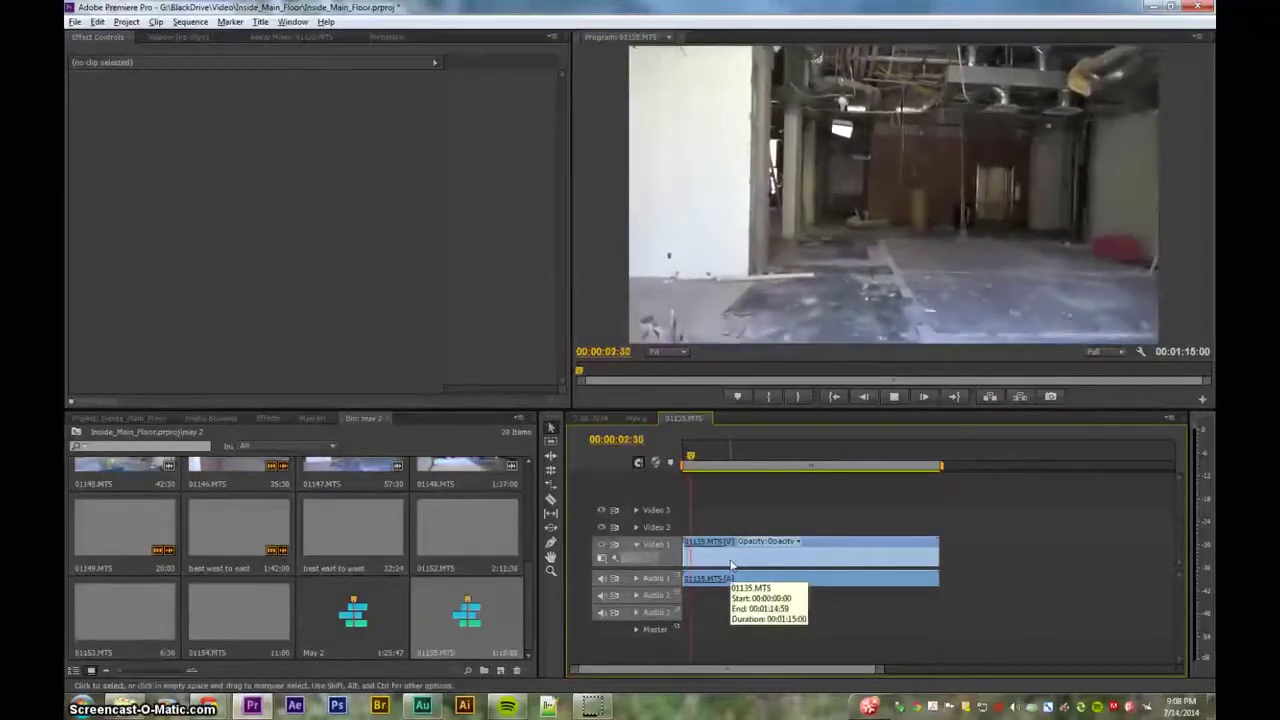
key("space")
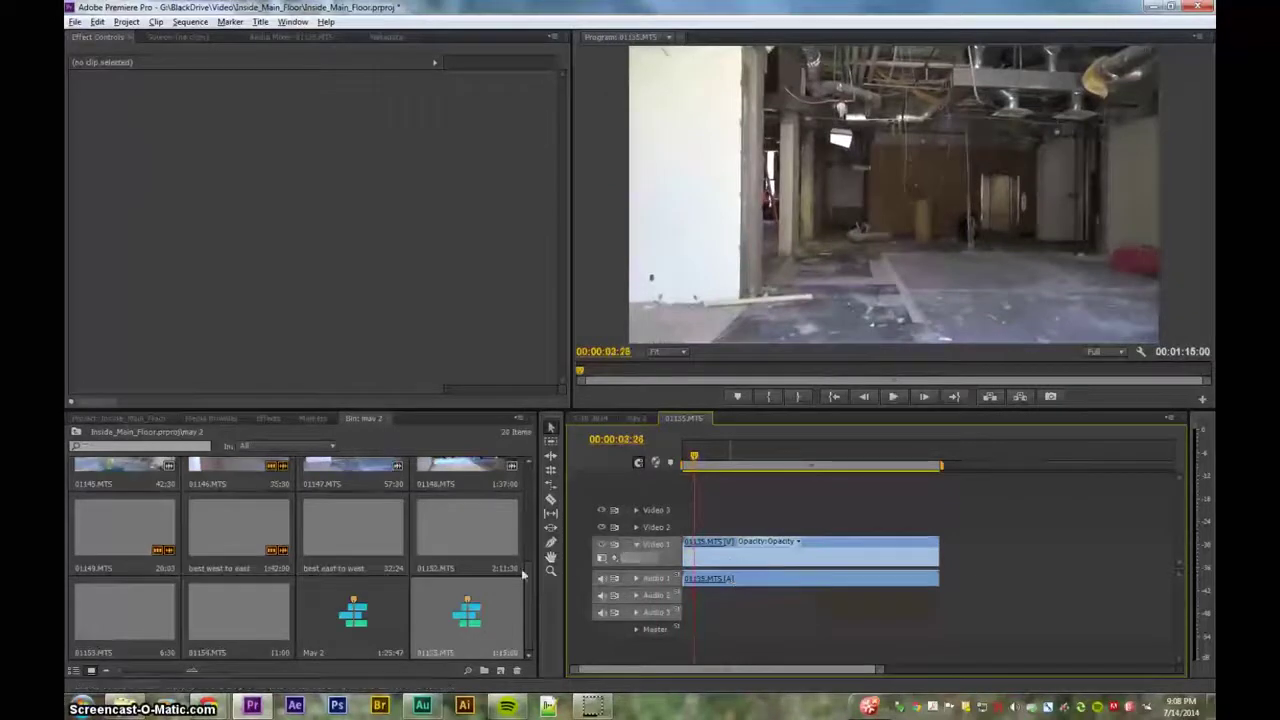
- Place ceiling.jpg from the project's main folder on Video 2 and extend it to the length of the 01135.MTS clip
scroll(413, 562, "up", 4)
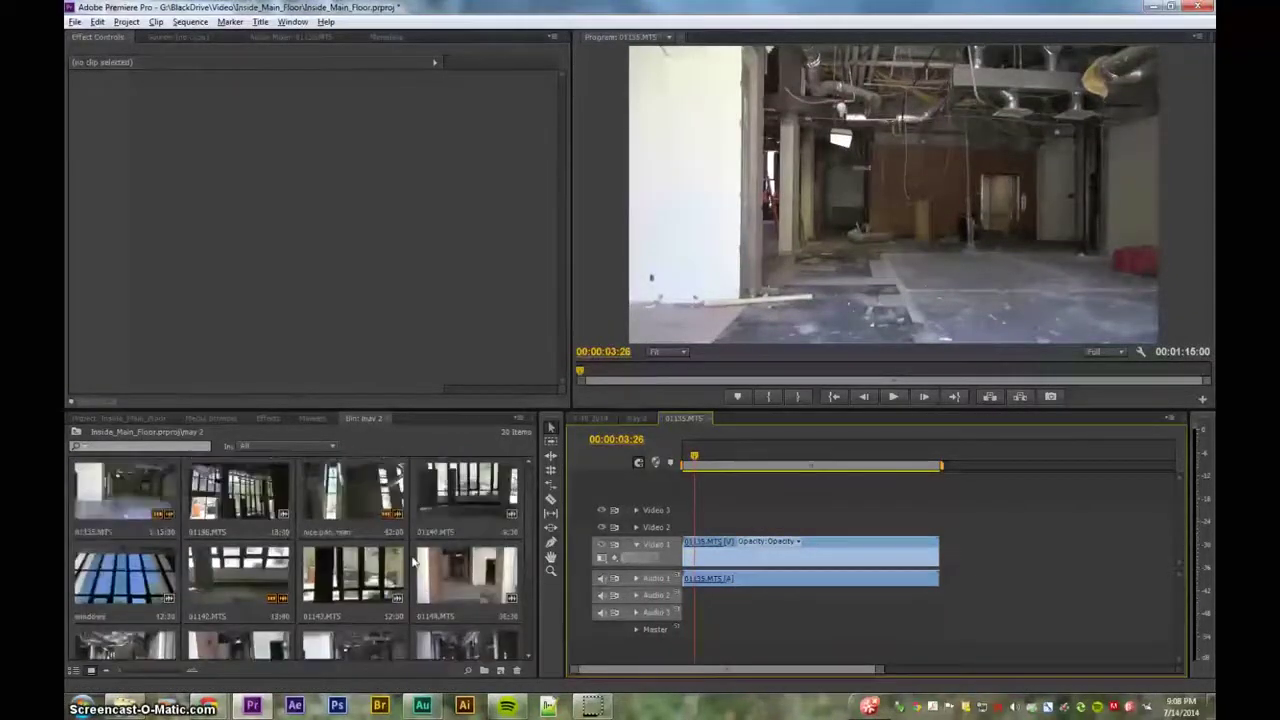
scroll(413, 562, "down", 4)
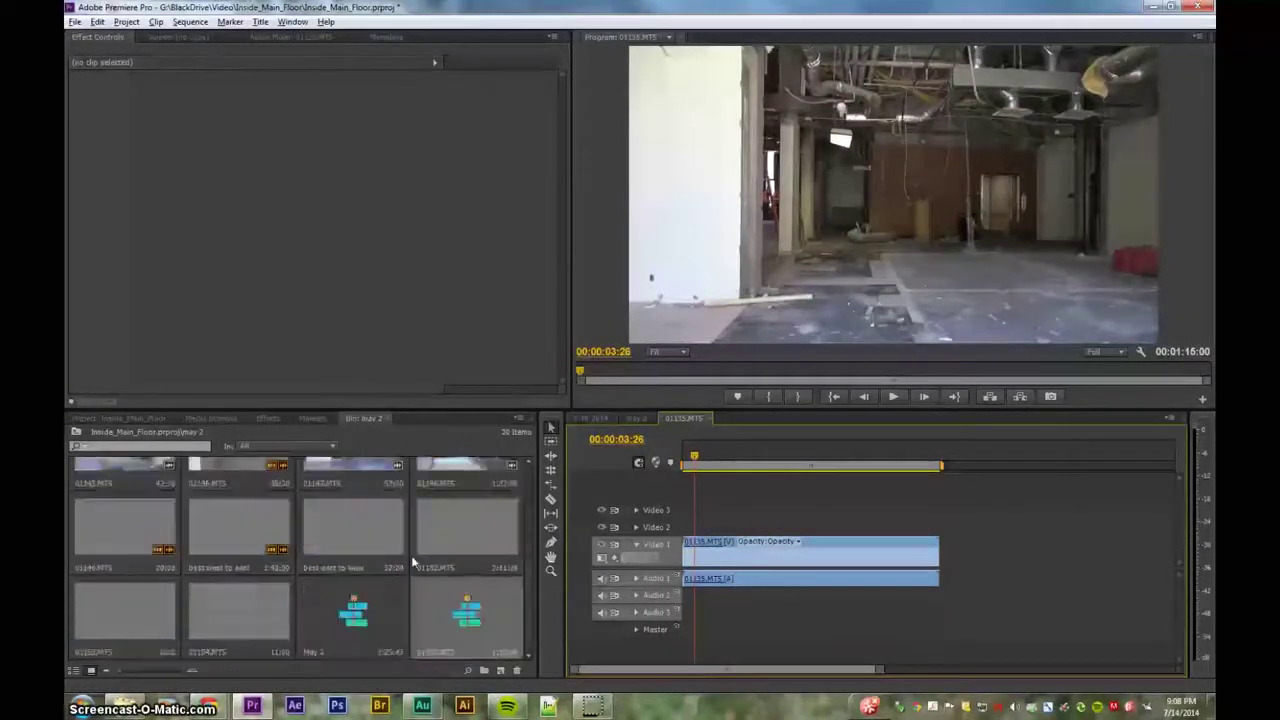
left_click(145, 420)
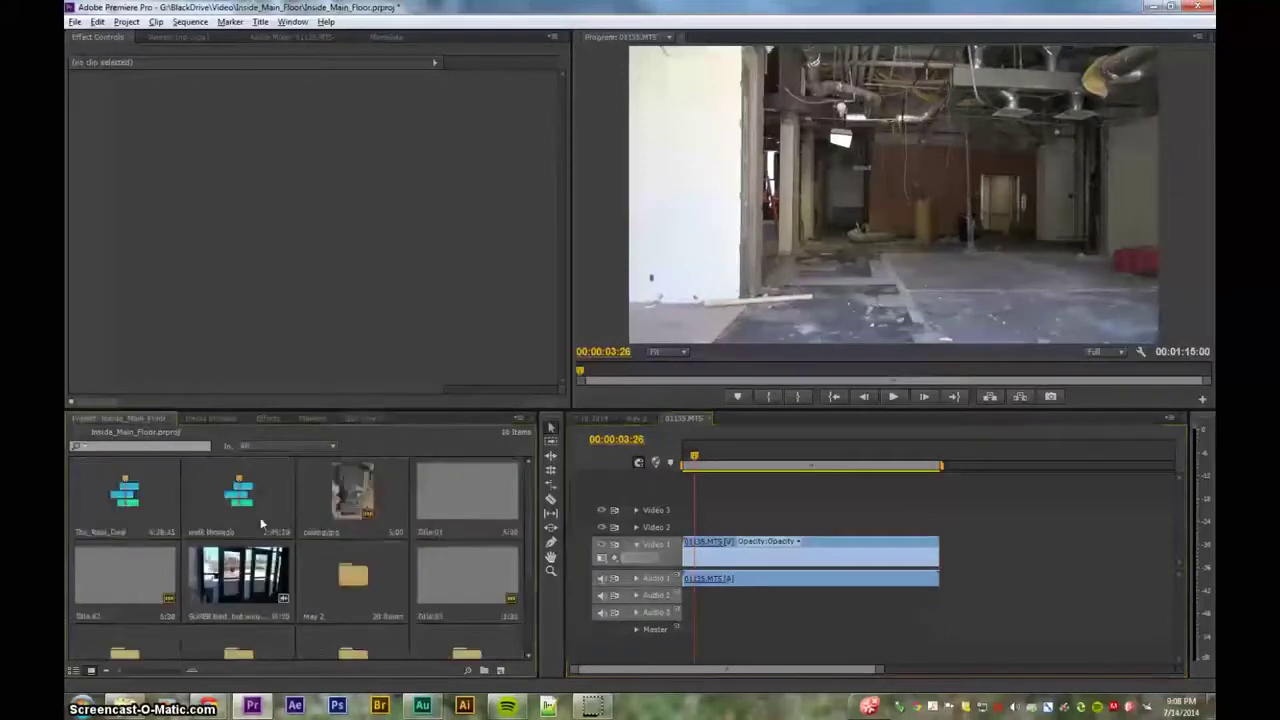
left_click_drag(605, 499, 851, 529)
left_click_drag(704, 527, 930, 533)
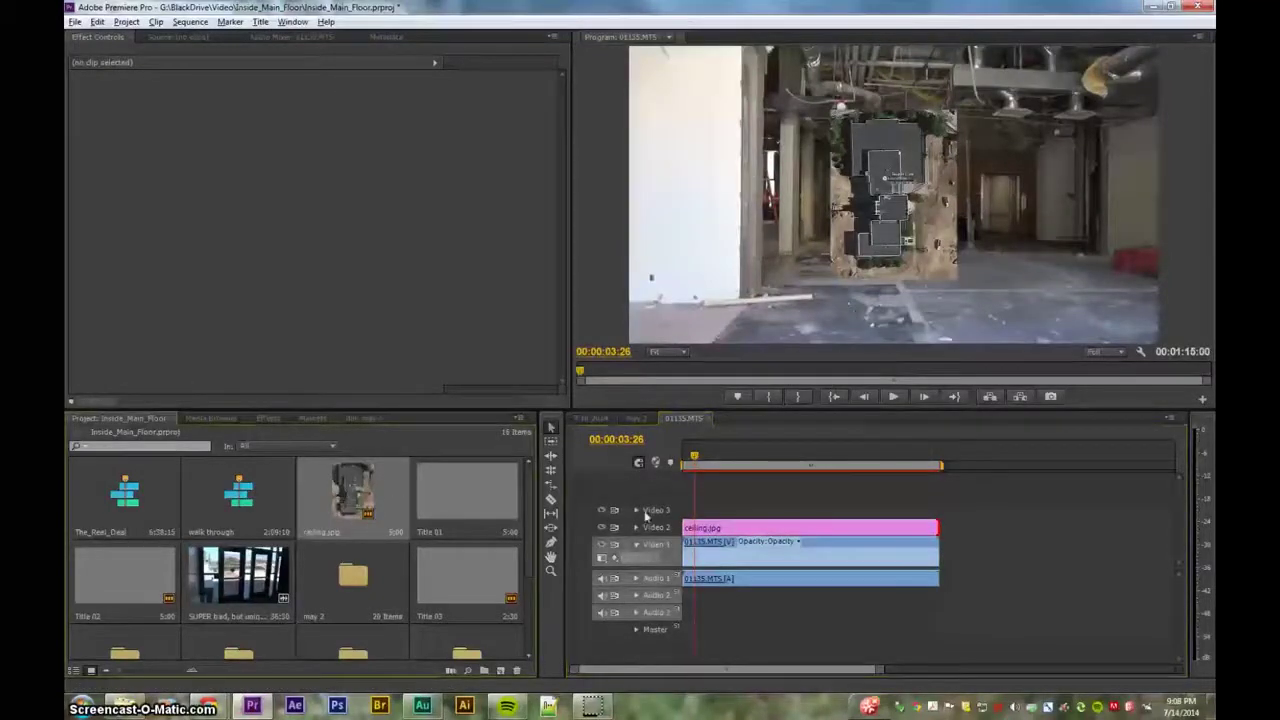
- Set the position of the ceiling.jpg clip to about 297, 342 and lower its opacity to make it semi-transparent
double_click(718, 528)
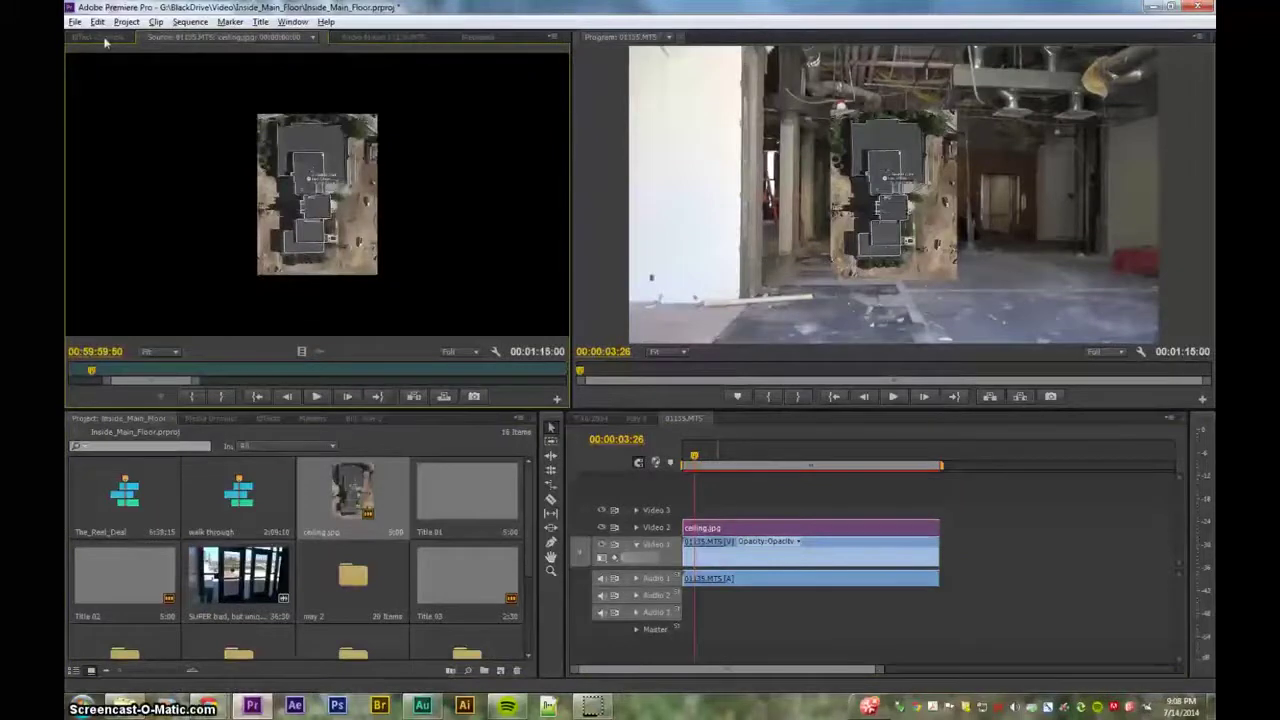
left_click(757, 531)
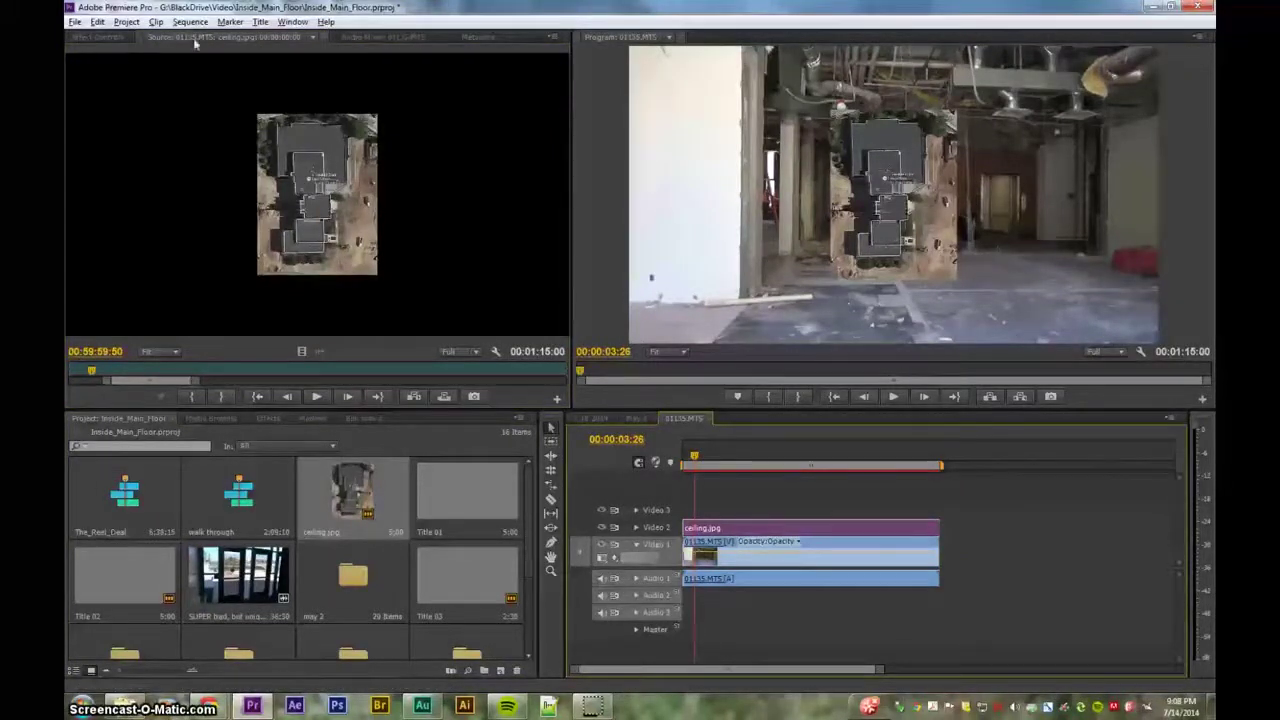
left_click(97, 40)
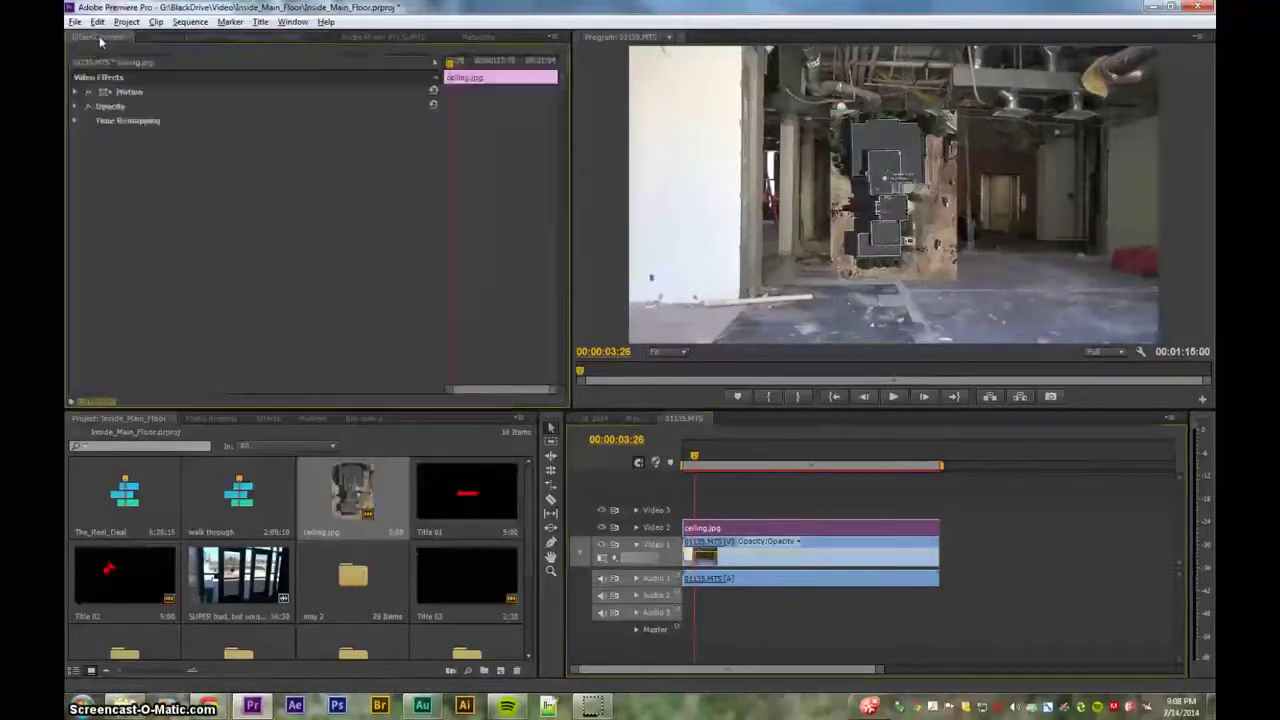
left_click(75, 92)
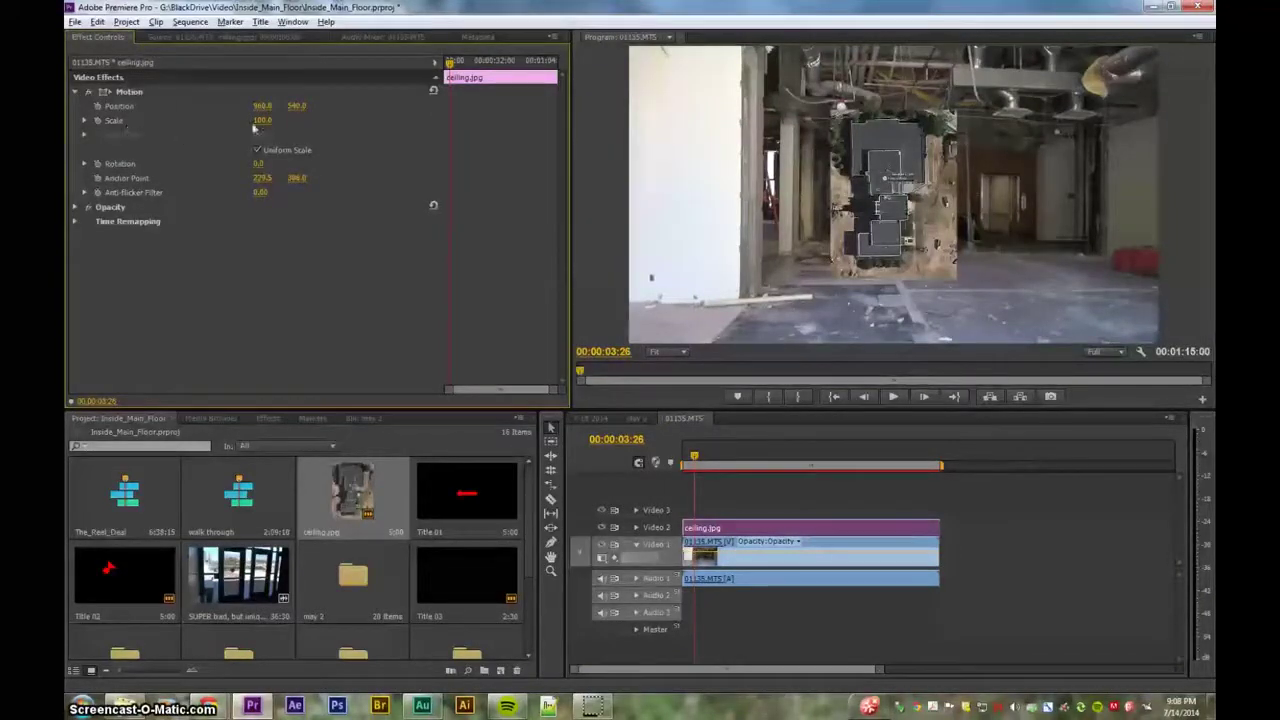
left_click_drag(262, 106, 1, 106)
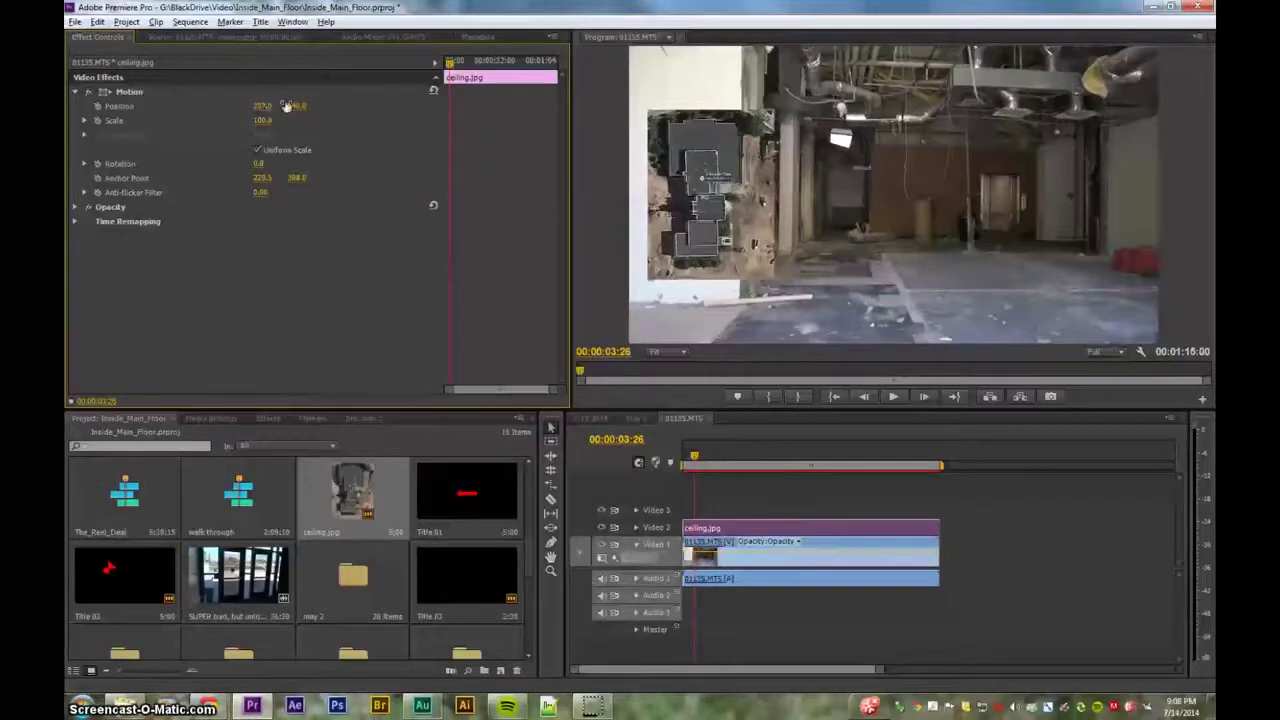
left_click_drag(297, 107, 100, 107)
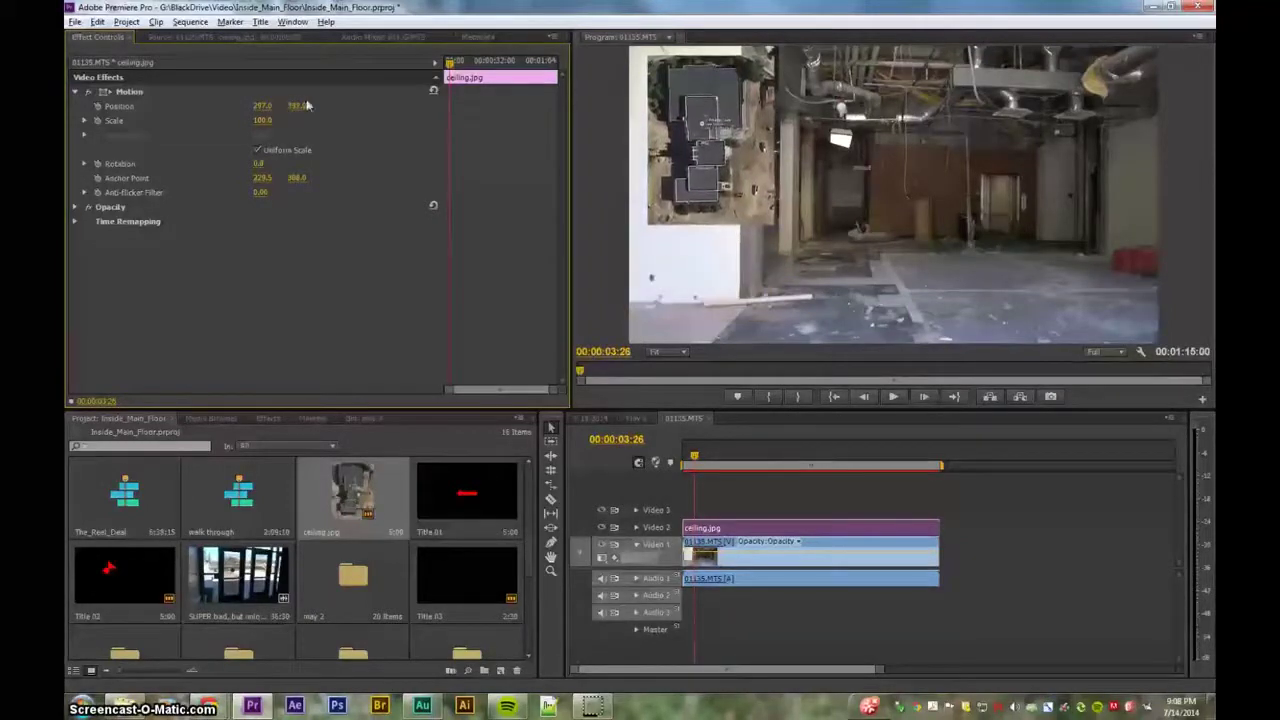
left_click(74, 207)
left_click_drag(270, 222, 224, 222)
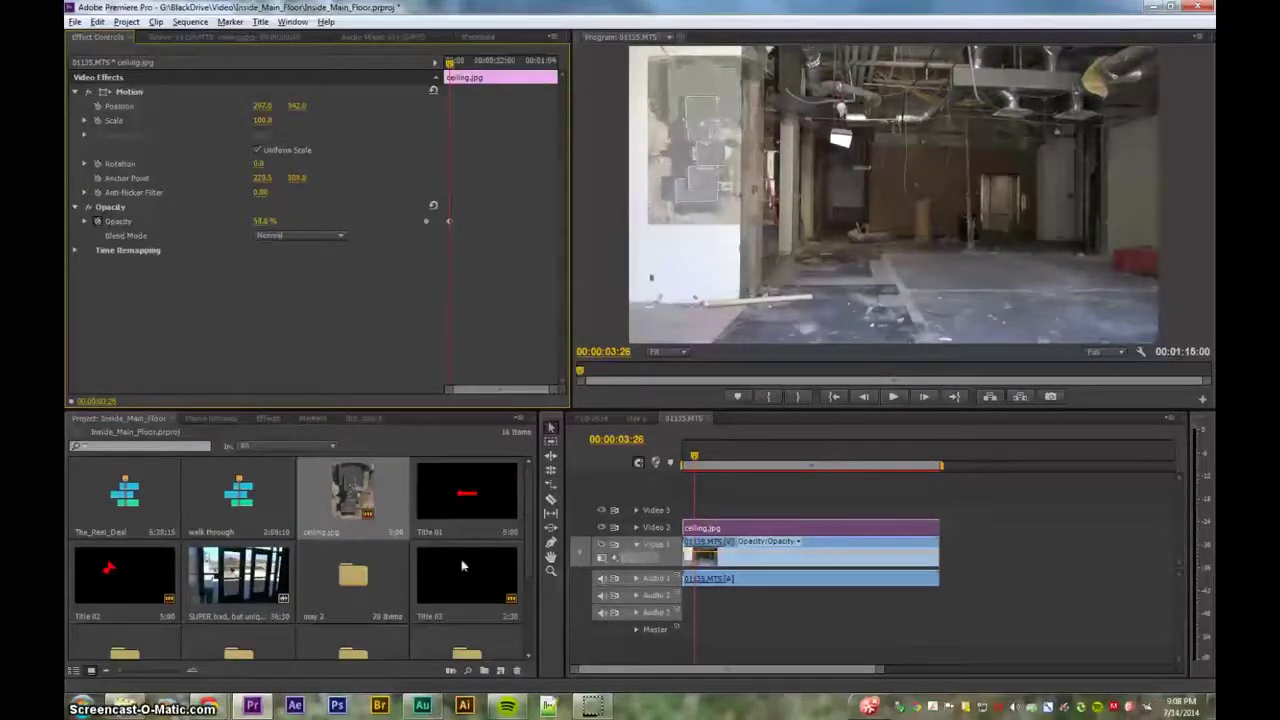
- Place Title 02 on Video 3 above ceiling.jpg and extend it to the length of the clips below
left_click(122, 586)
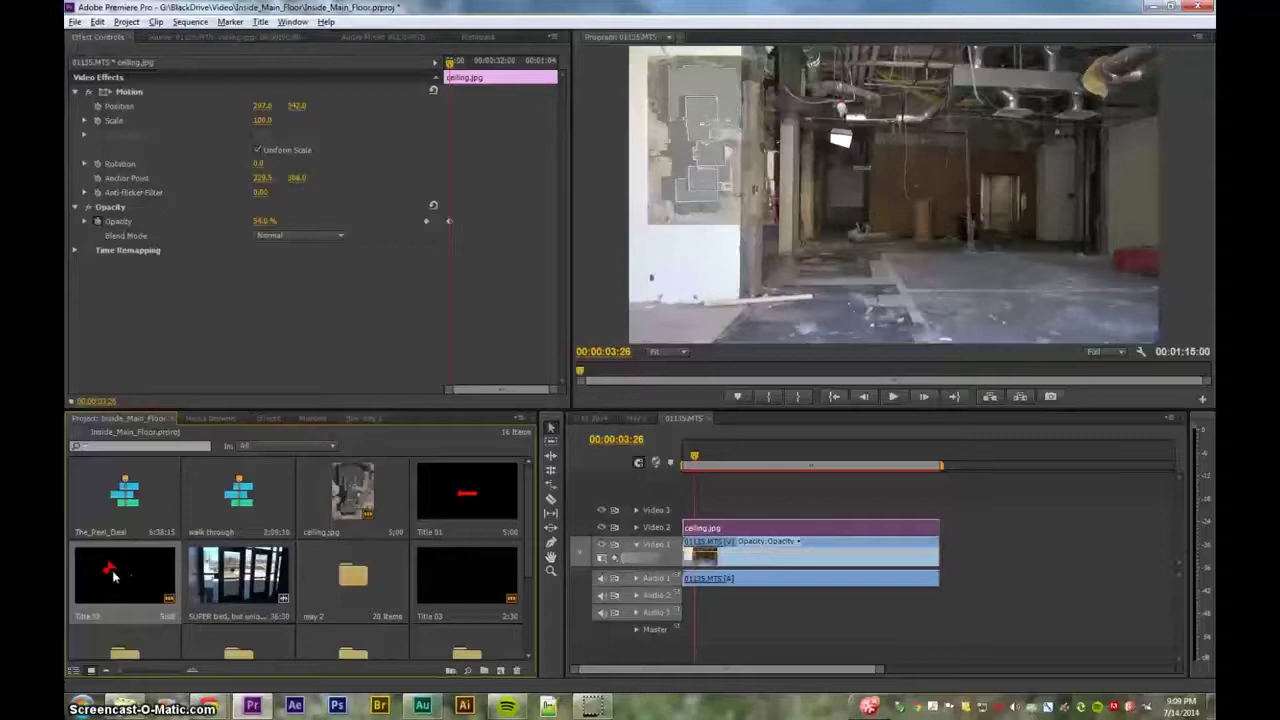
left_click_drag(113, 575, 790, 511)
left_click_drag(702, 511, 936, 511)
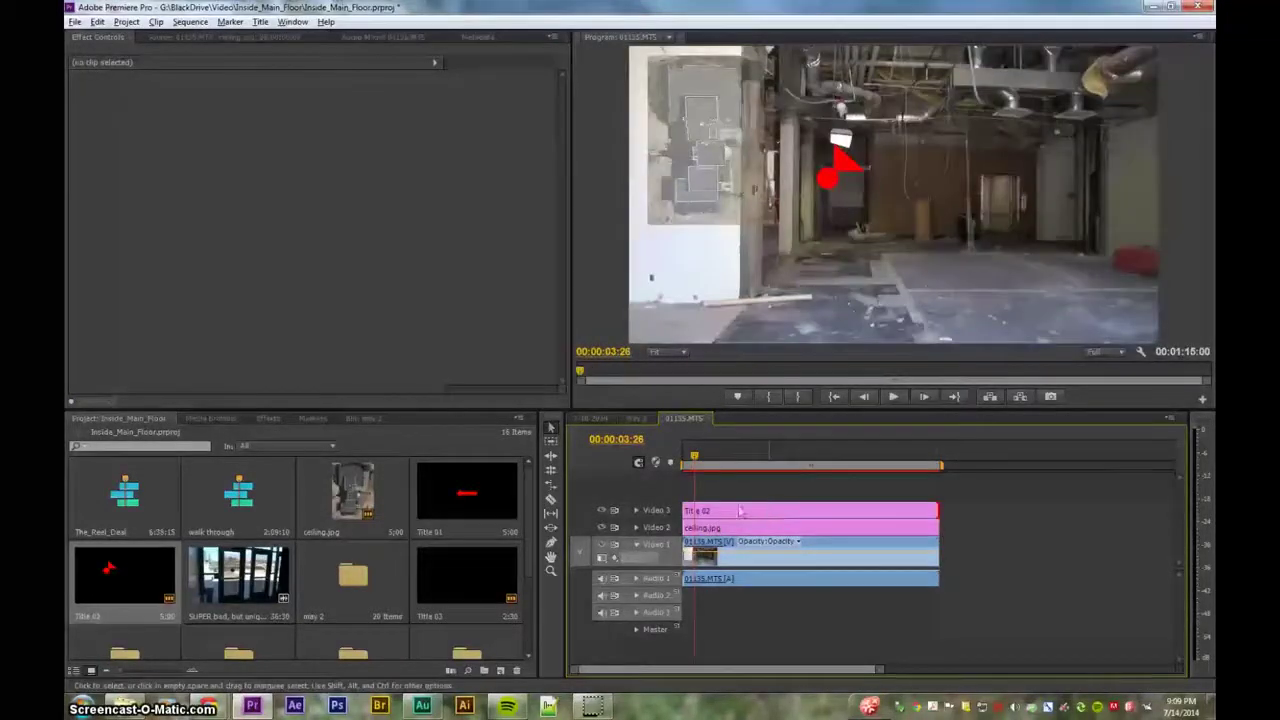
key("ctrl+z")
left_click_drag(697, 511, 928, 509)
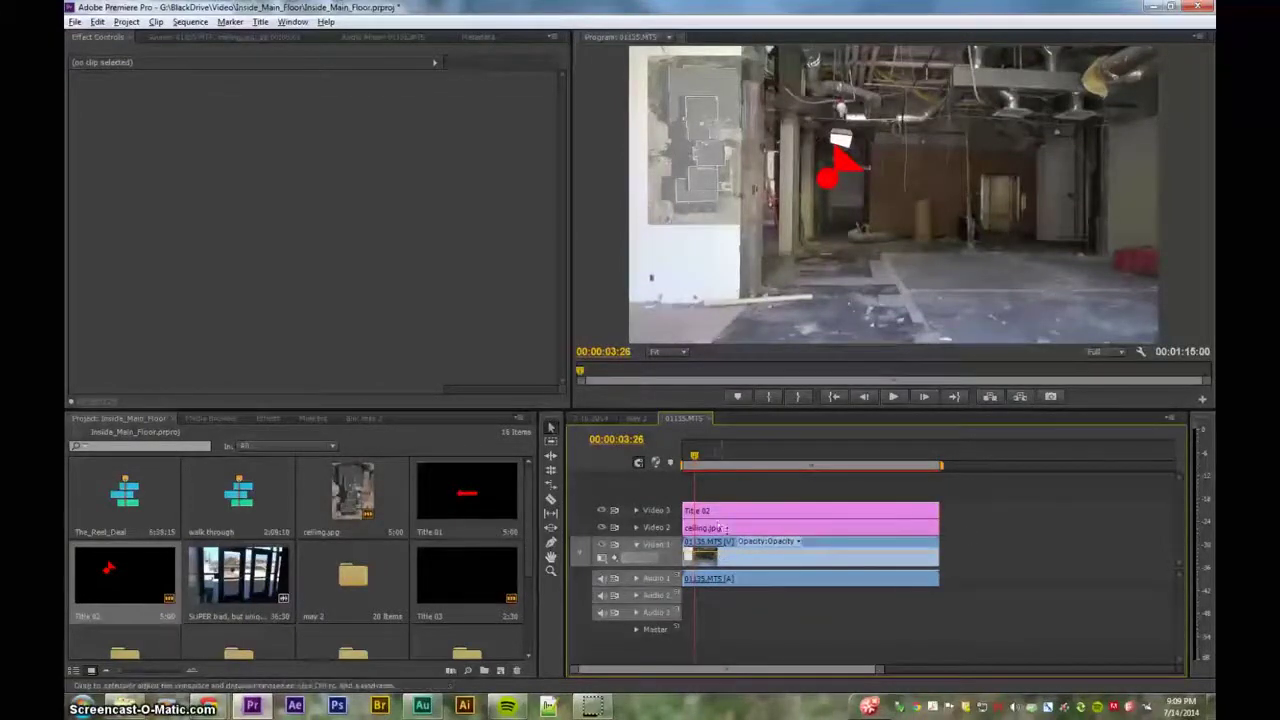
- Set the scale of the Title 02 clip on Video 3 to about 23
left_click(727, 513)
left_click(75, 92)
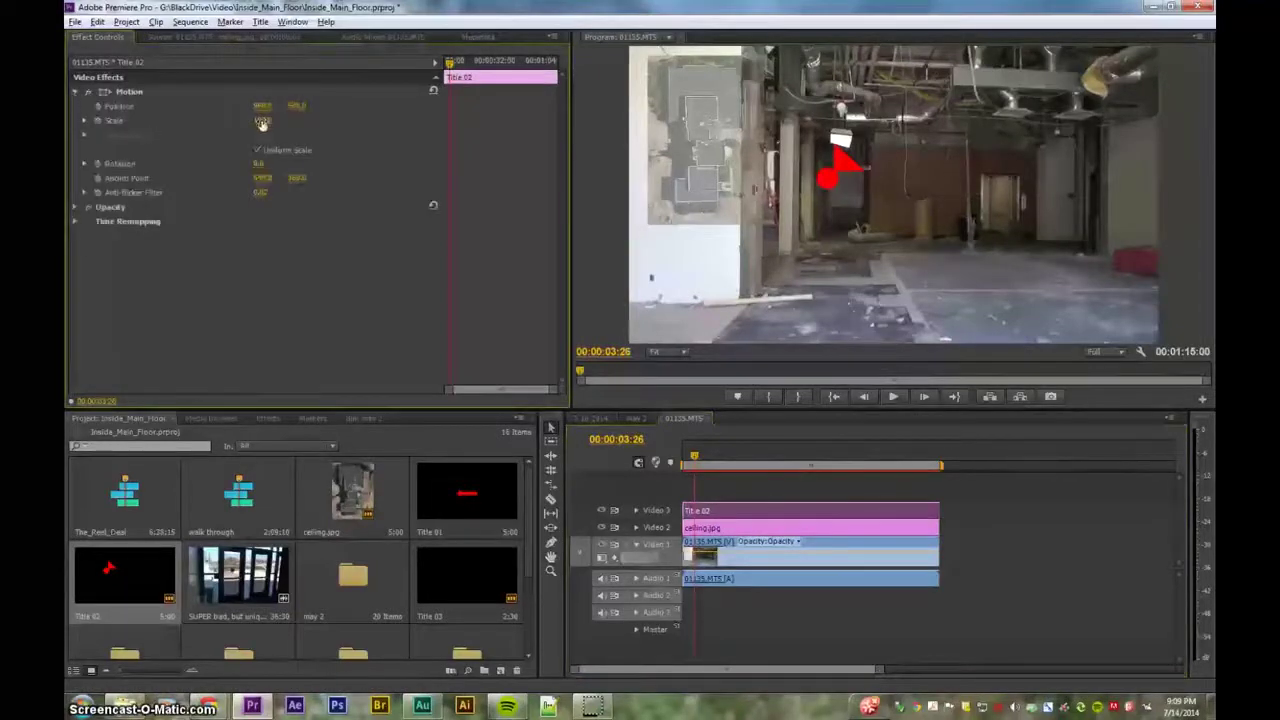
left_click_drag(261, 120, 224, 120)
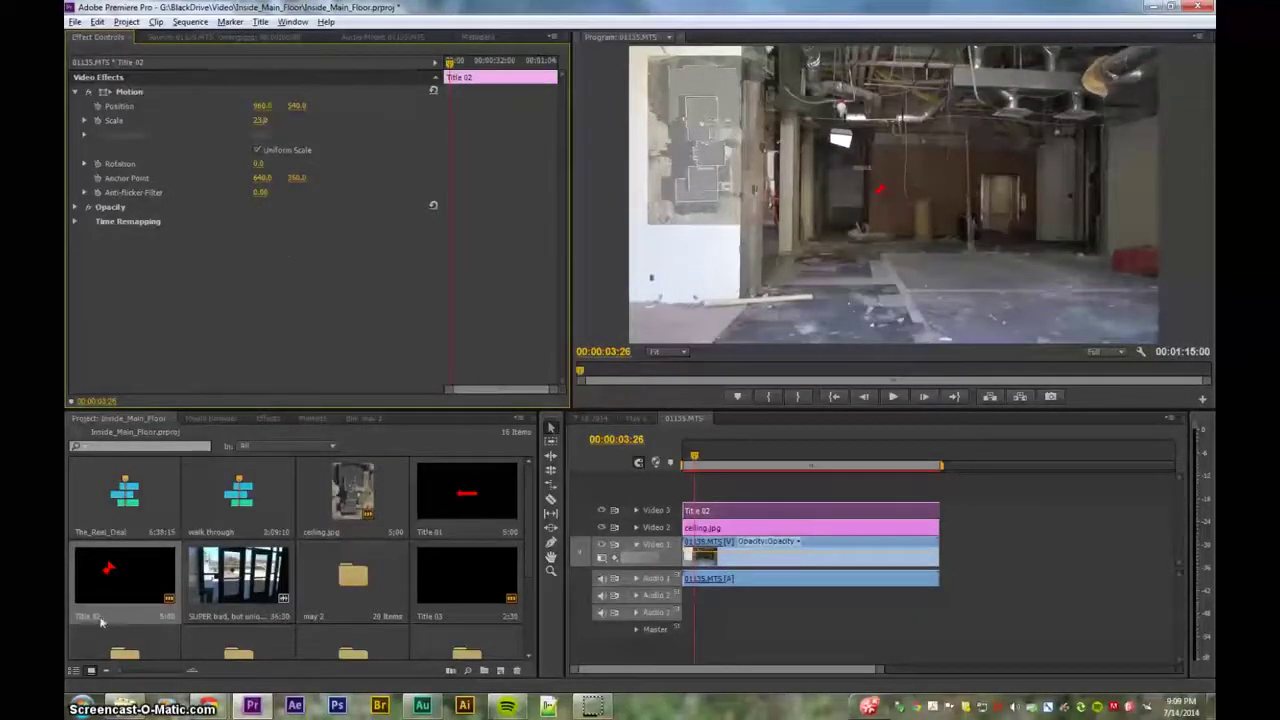
- Duplicate Title 02 in the project and open the copy for editing
left_click(122, 581)
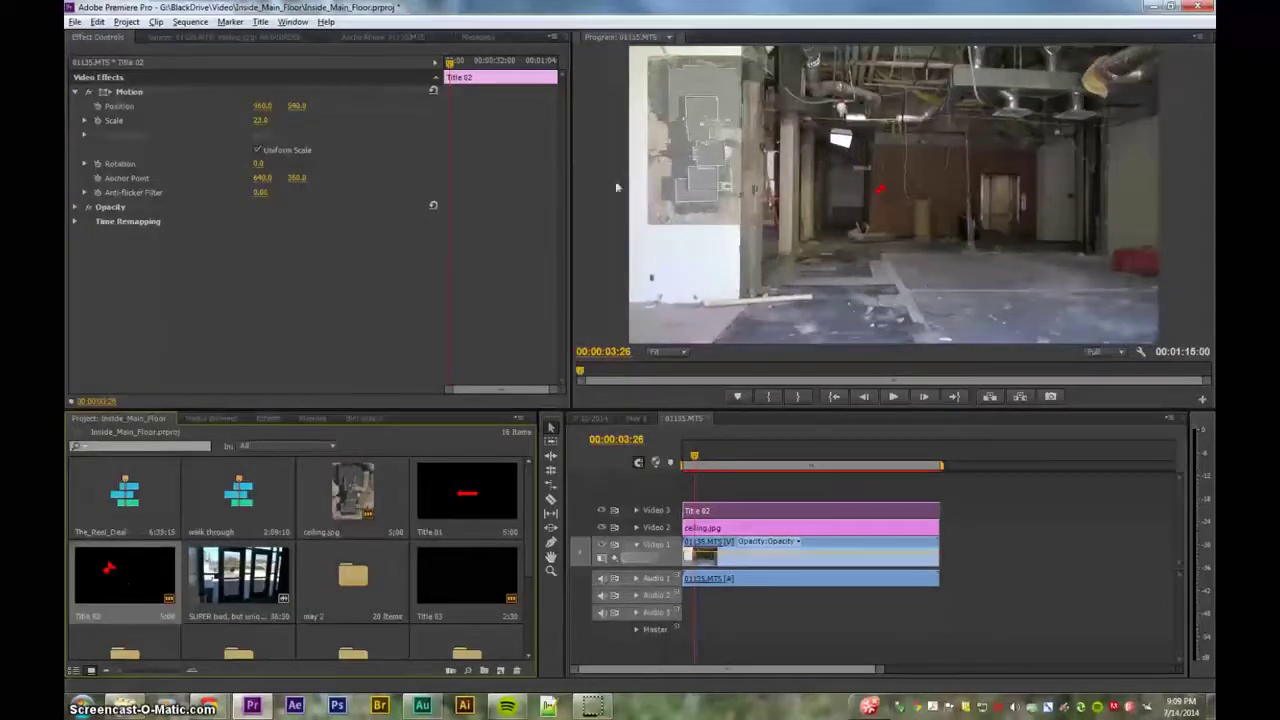
right_click(121, 577)
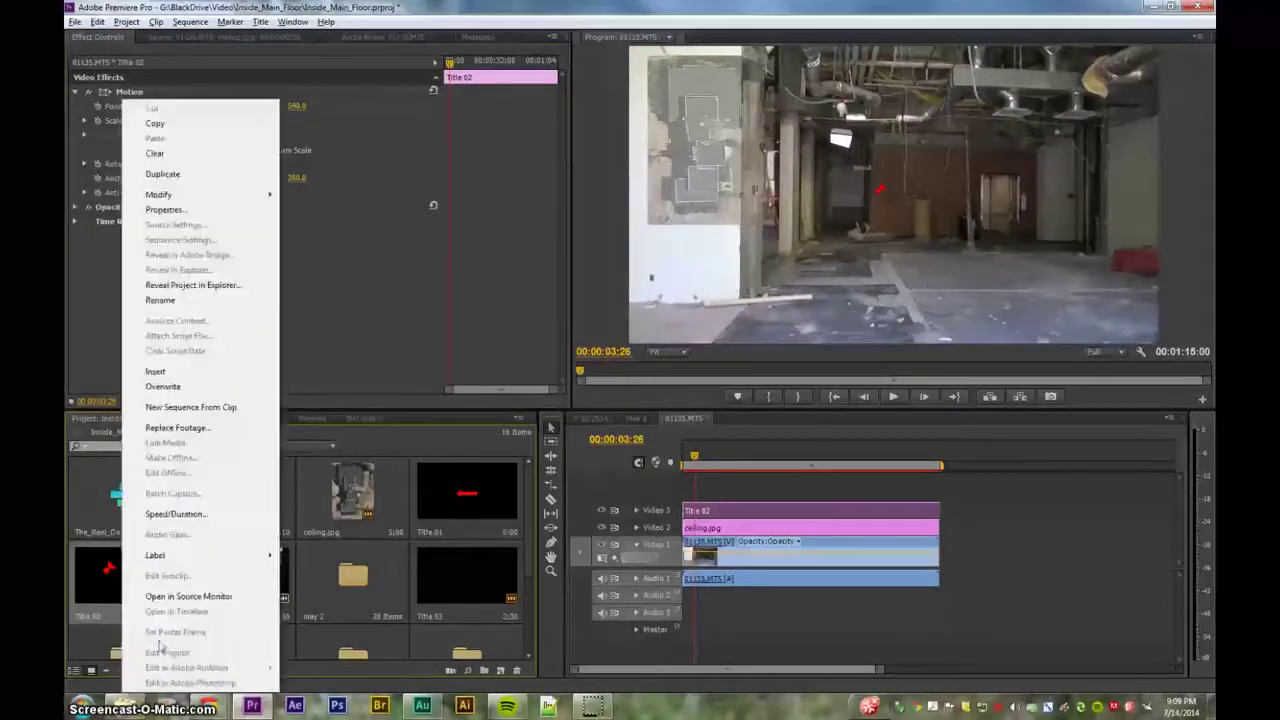
left_click(174, 177)
double_click(144, 627)
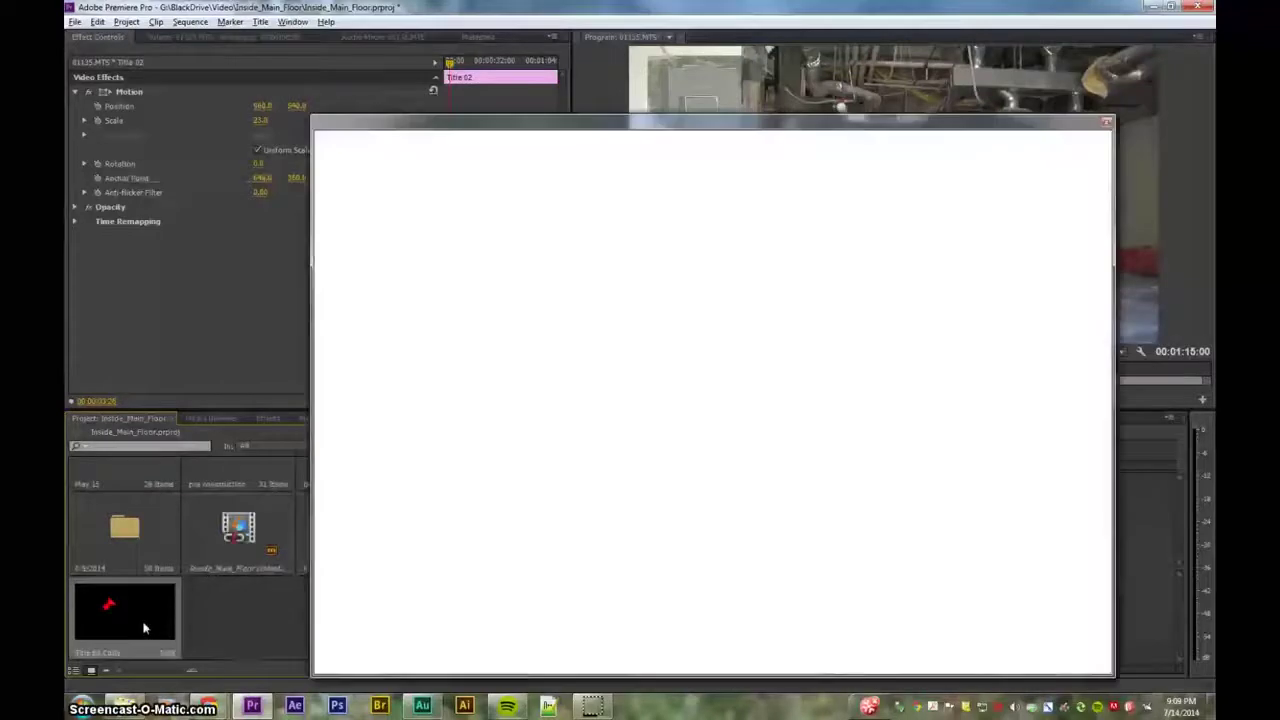
- Select the red marker shapes in the title copy and center them horizontally and vertically in the frame
left_click(504, 321)
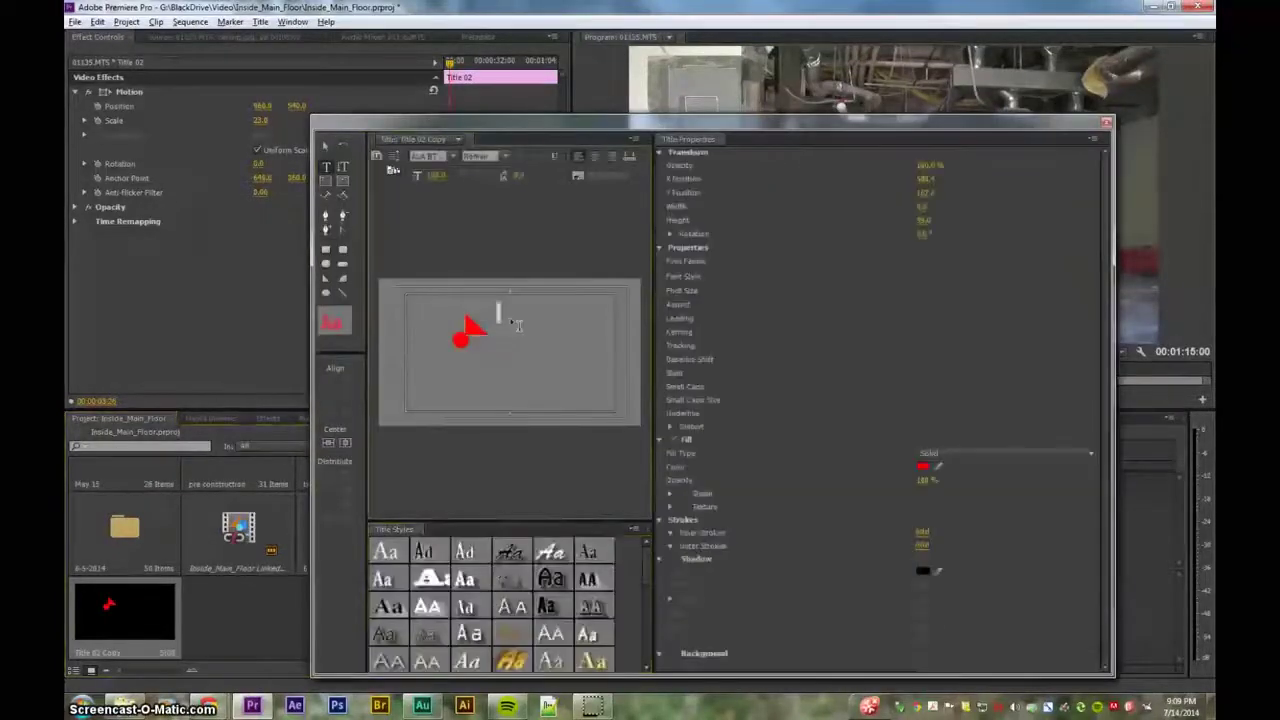
left_click(326, 149)
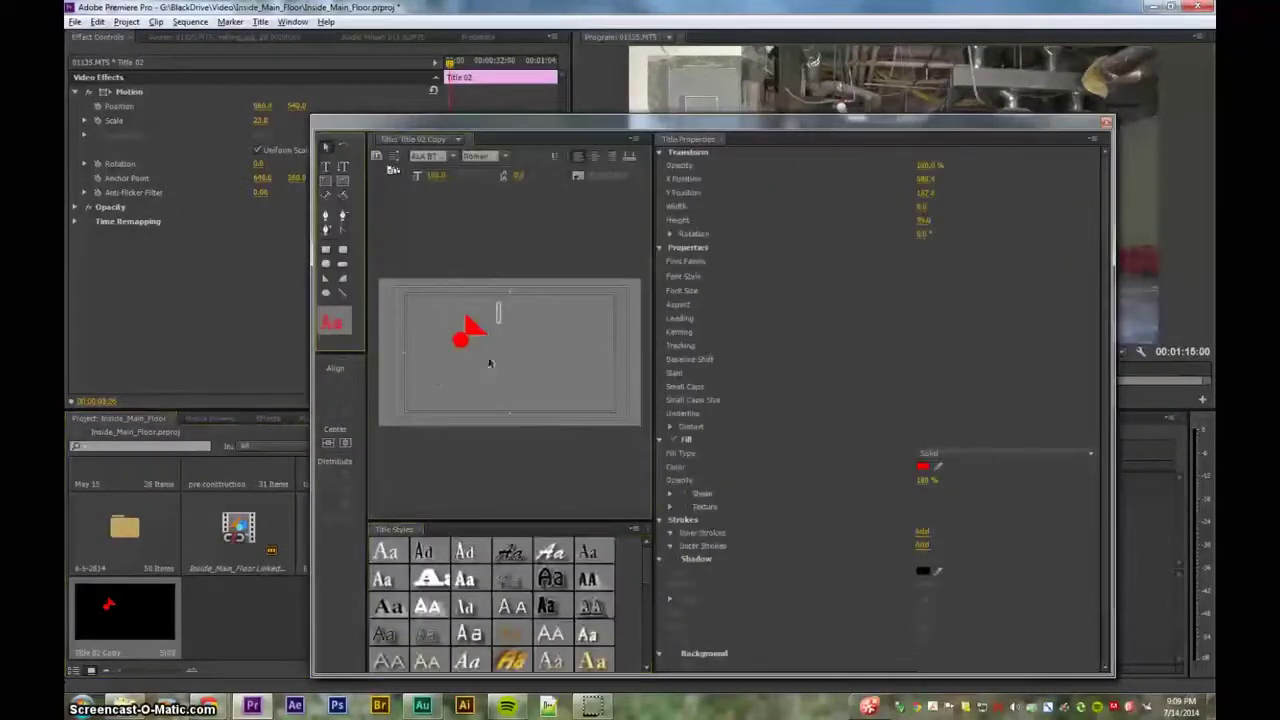
left_click_drag(490, 363, 494, 366)
left_click(334, 444)
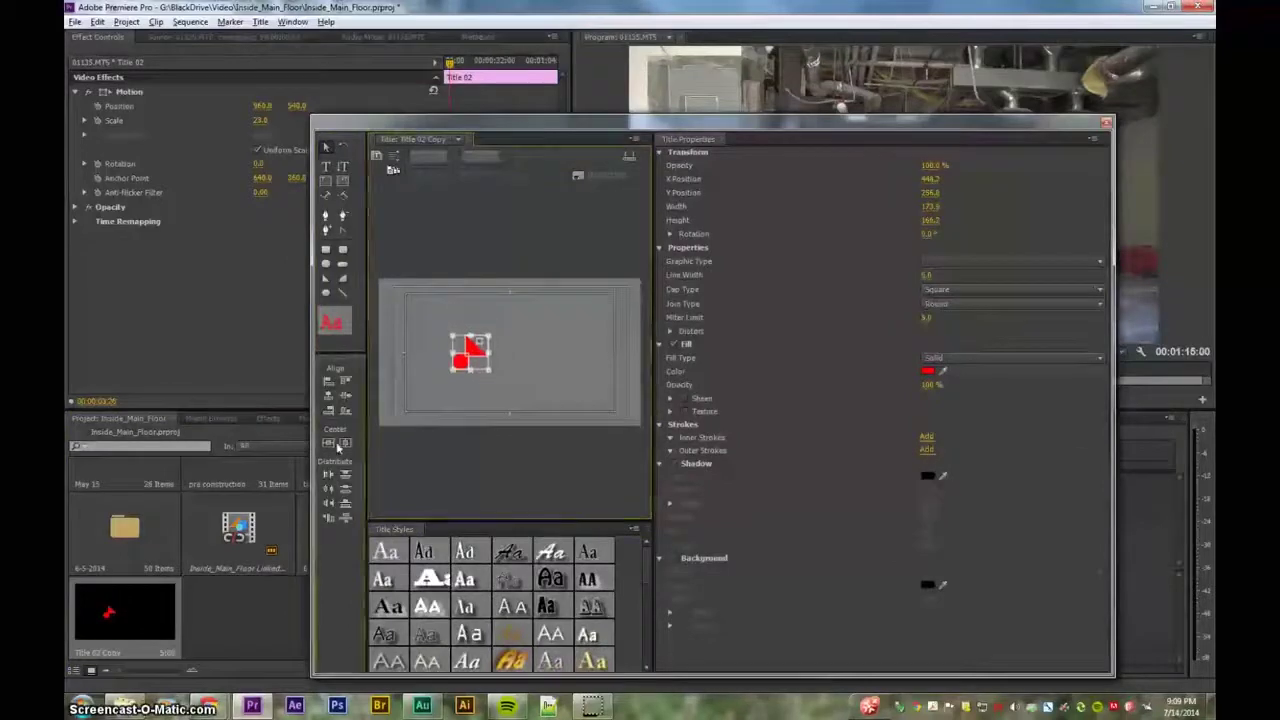
left_click(331, 443)
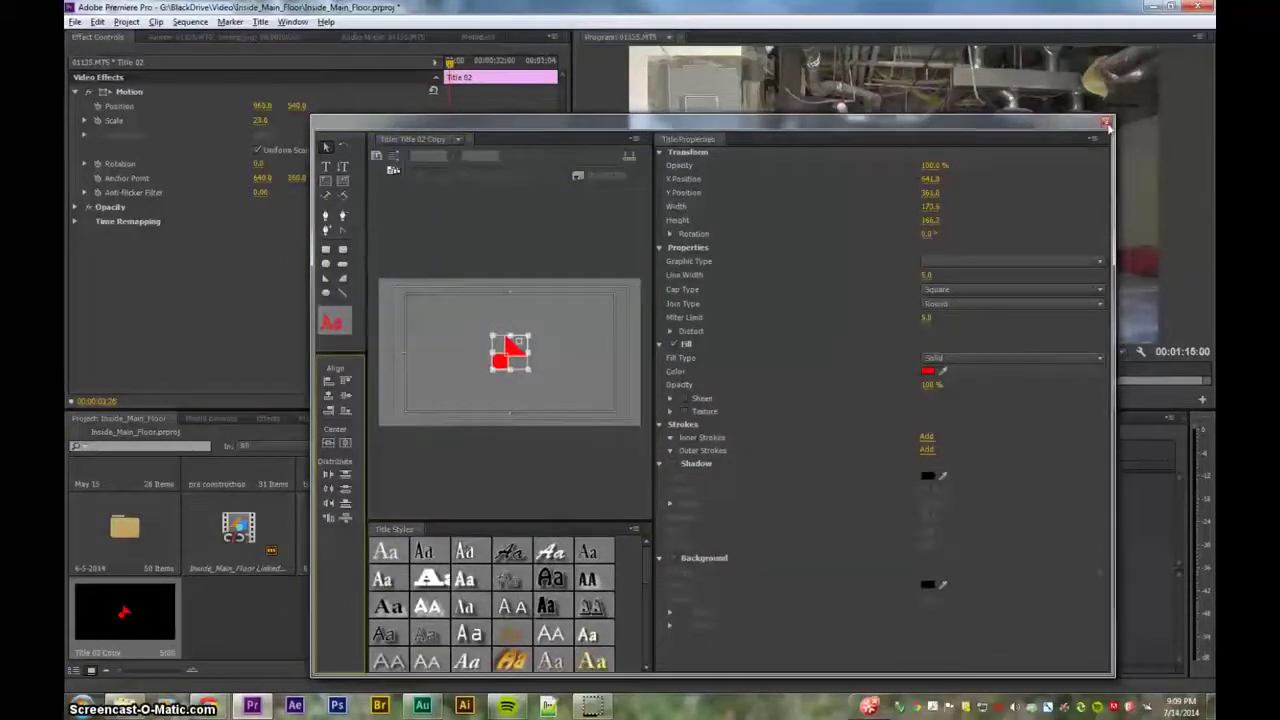
left_click(1106, 124)
- Replace Title 02 on Video 3 with Title 02 Copy, extended to the length of the clips below
left_click(713, 513)
mouse_move(260, 121)
left_mouse_down()
mouse_move(290, 121)
mouse_move(270, 121)
left_mouse_up()
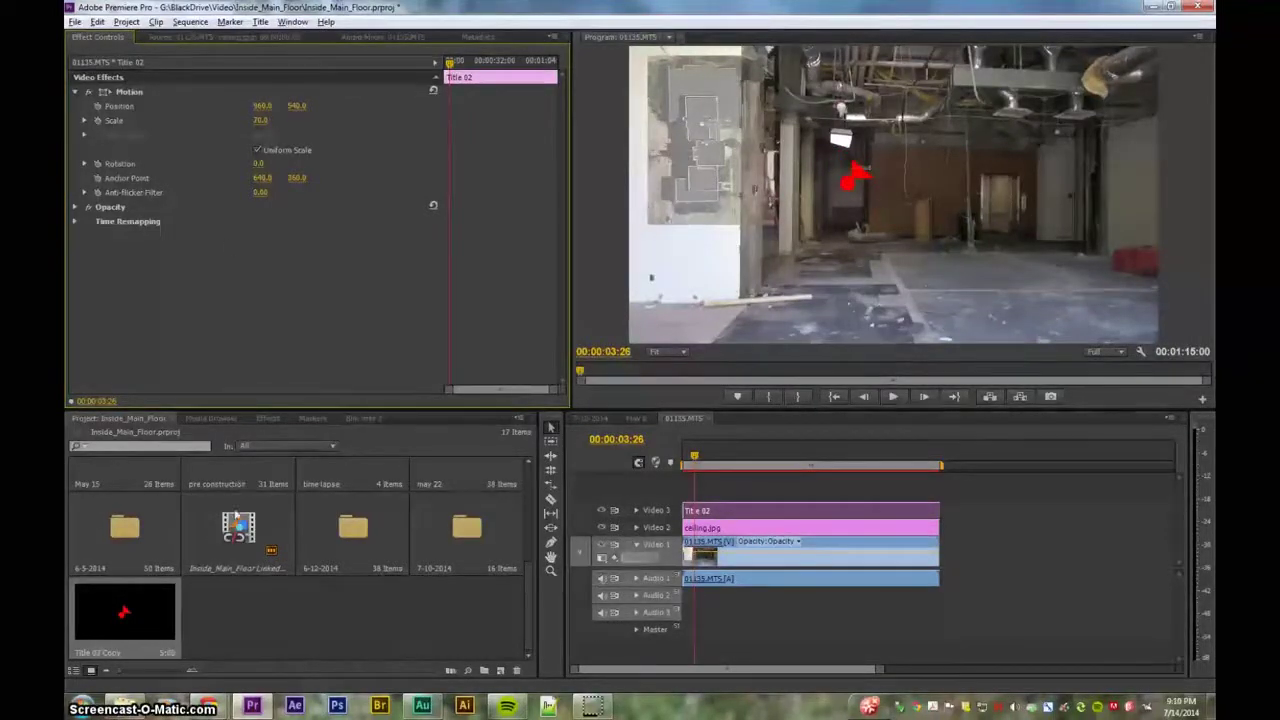
double_click(738, 518)
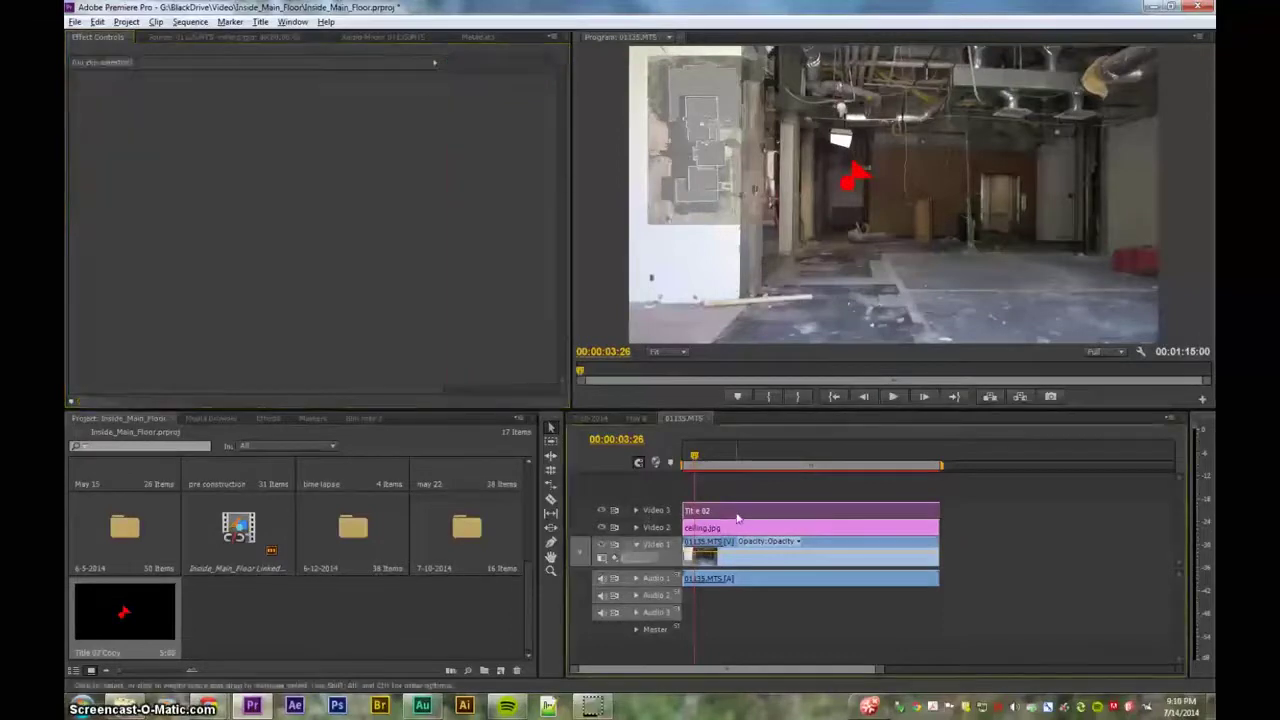
key("Delete")
left_click_drag(135, 621, 932, 511)
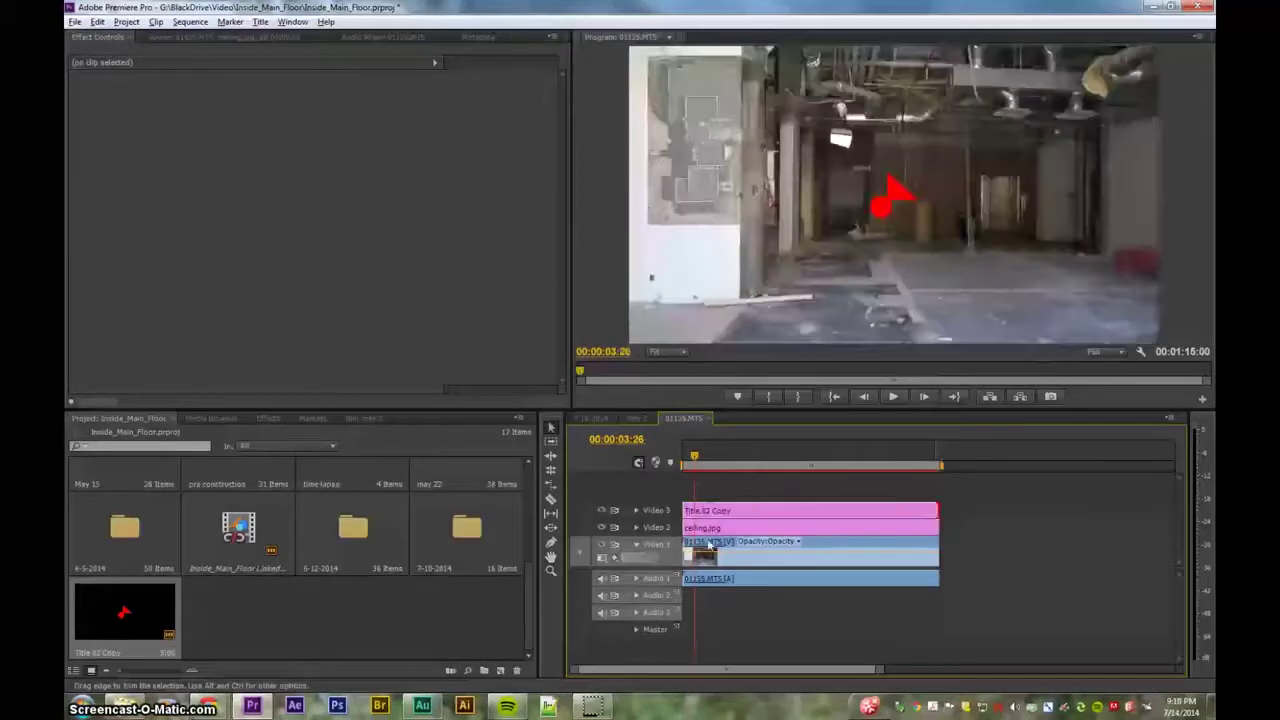
- Set the scale of Title 02 Copy to 20 and shift it horizontally onto the floor plan, at about 320, 540
left_click(750, 511)
left_click(75, 105)
left_click(75, 91)
left_click_drag(260, 121, 215, 121)
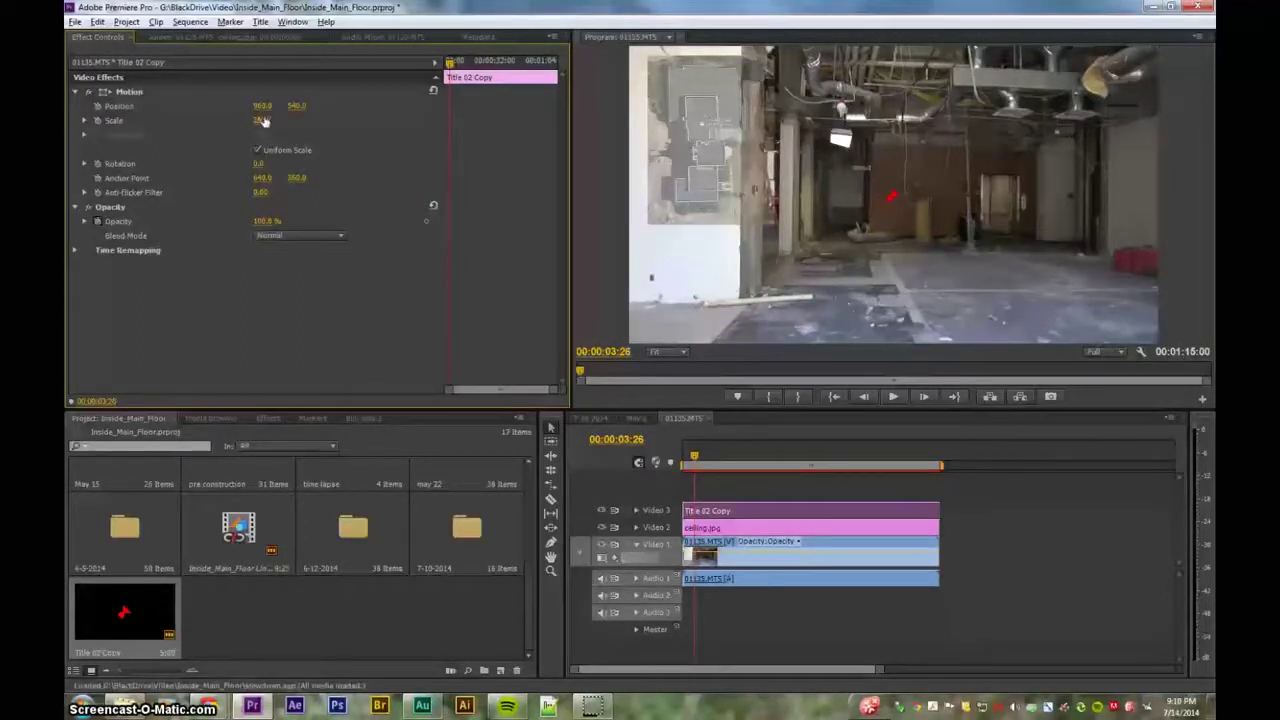
left_click_drag(262, 106, 110, 106)
left_click_drag(262, 106, 202, 106)
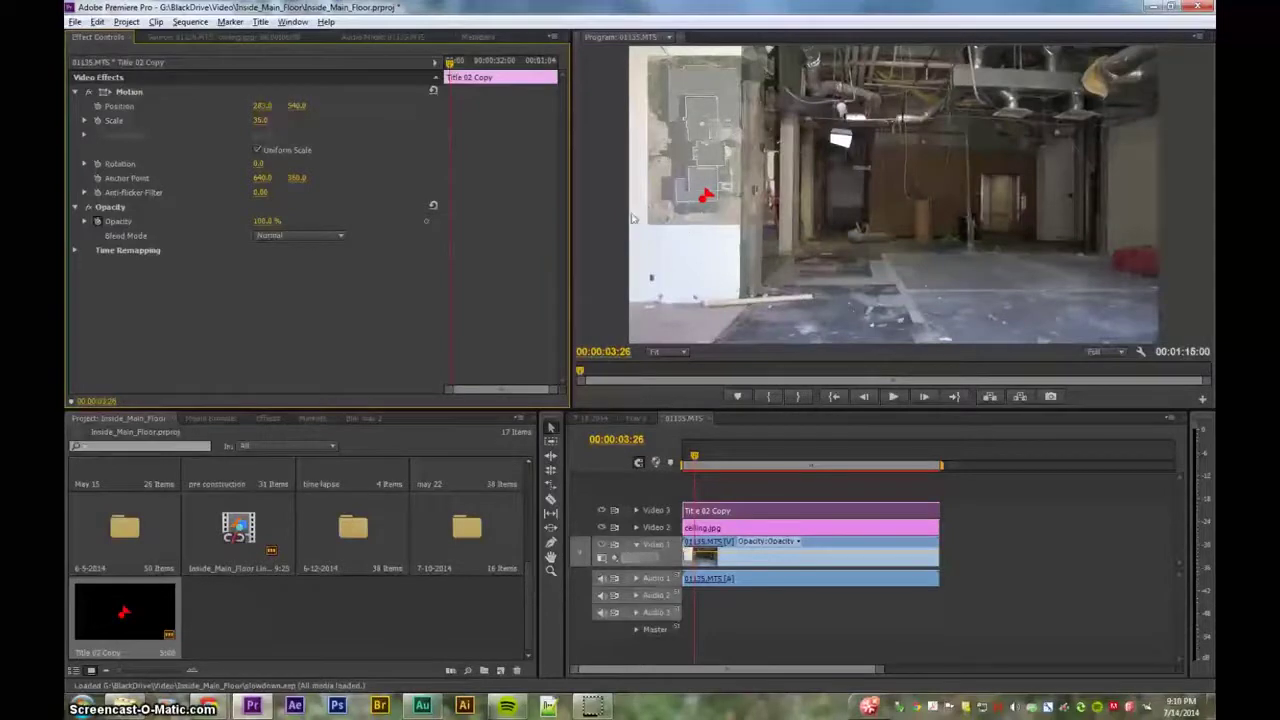
left_click_drag(261, 122, 270, 121)
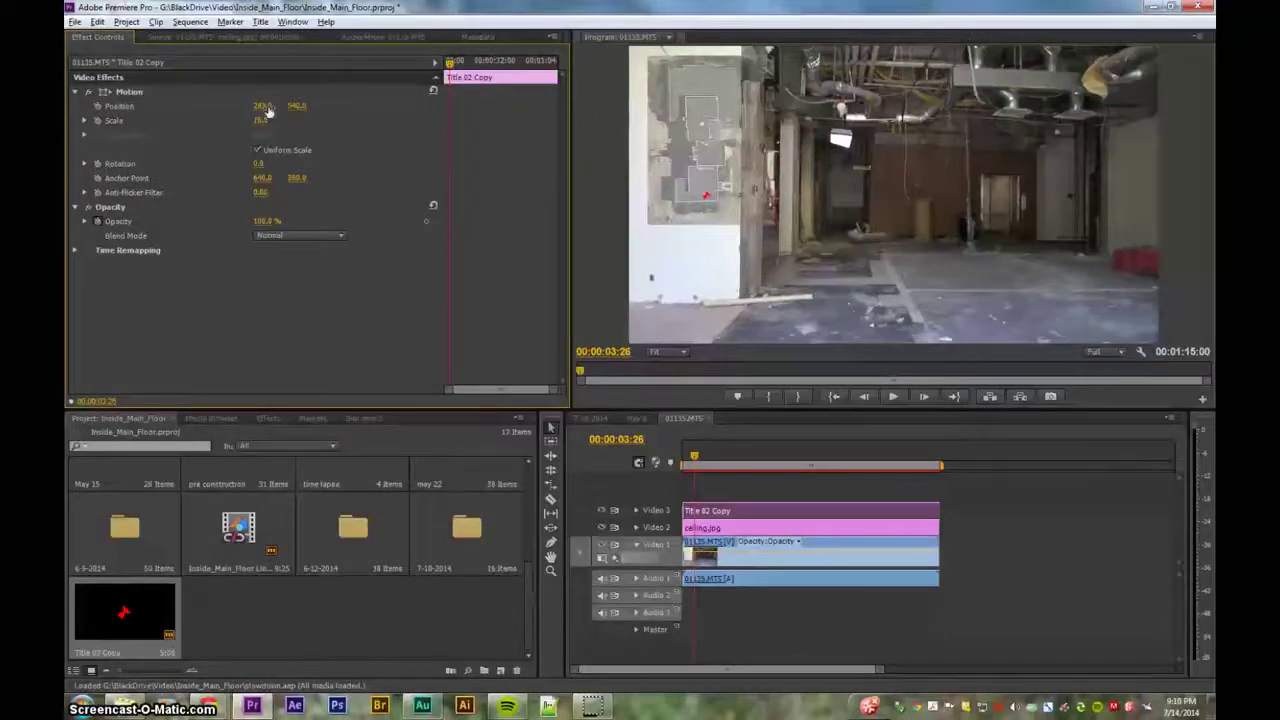
left_click_drag(262, 106, 288, 106)
left_click(743, 514)
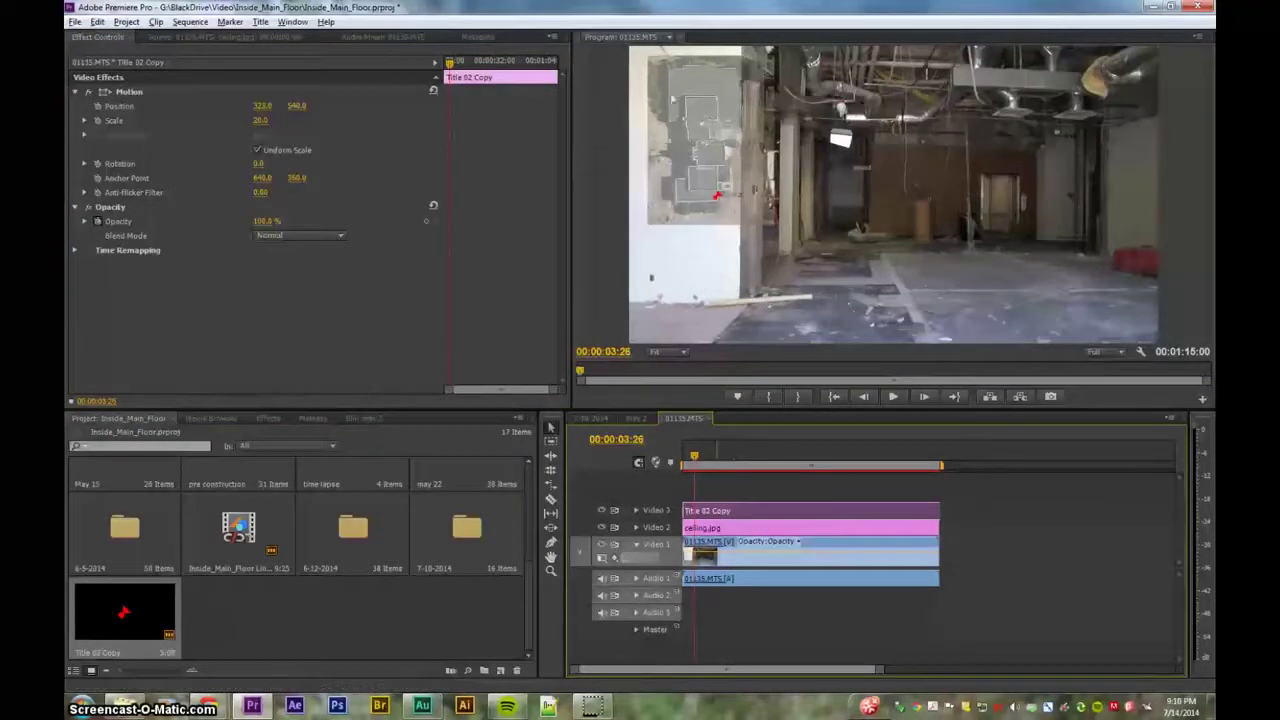
- Move the red marker to the walk's starting spot on the floor plan, about 346, 371, and rotate it to about -131°
left_click_drag(718, 197, 715, 199)
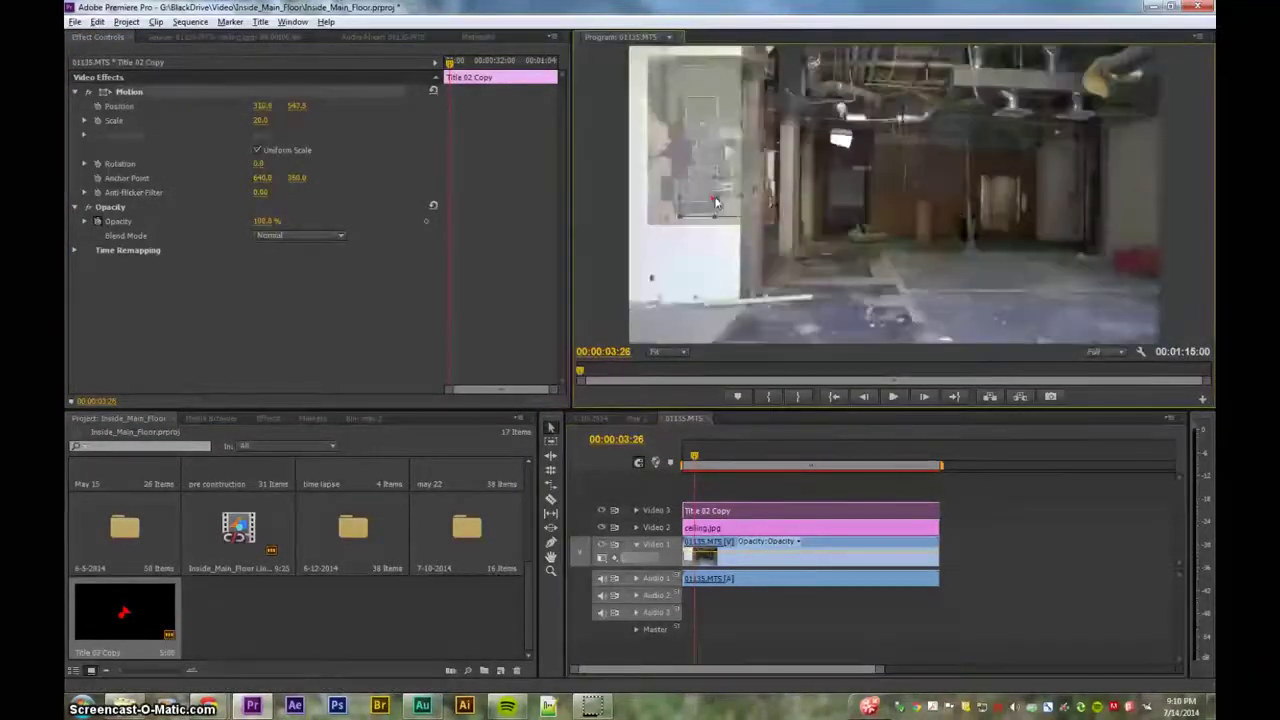
left_click_drag(735, 193, 737, 155)
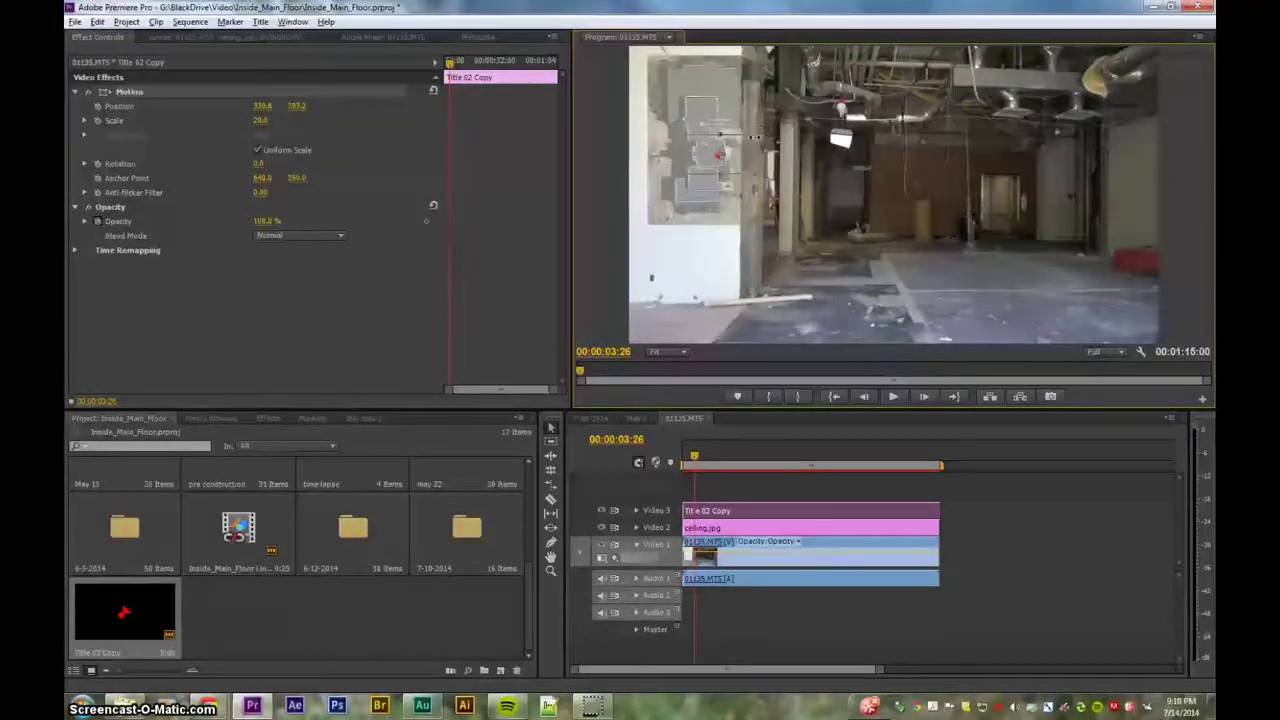
left_click_drag(763, 113, 635, 122)
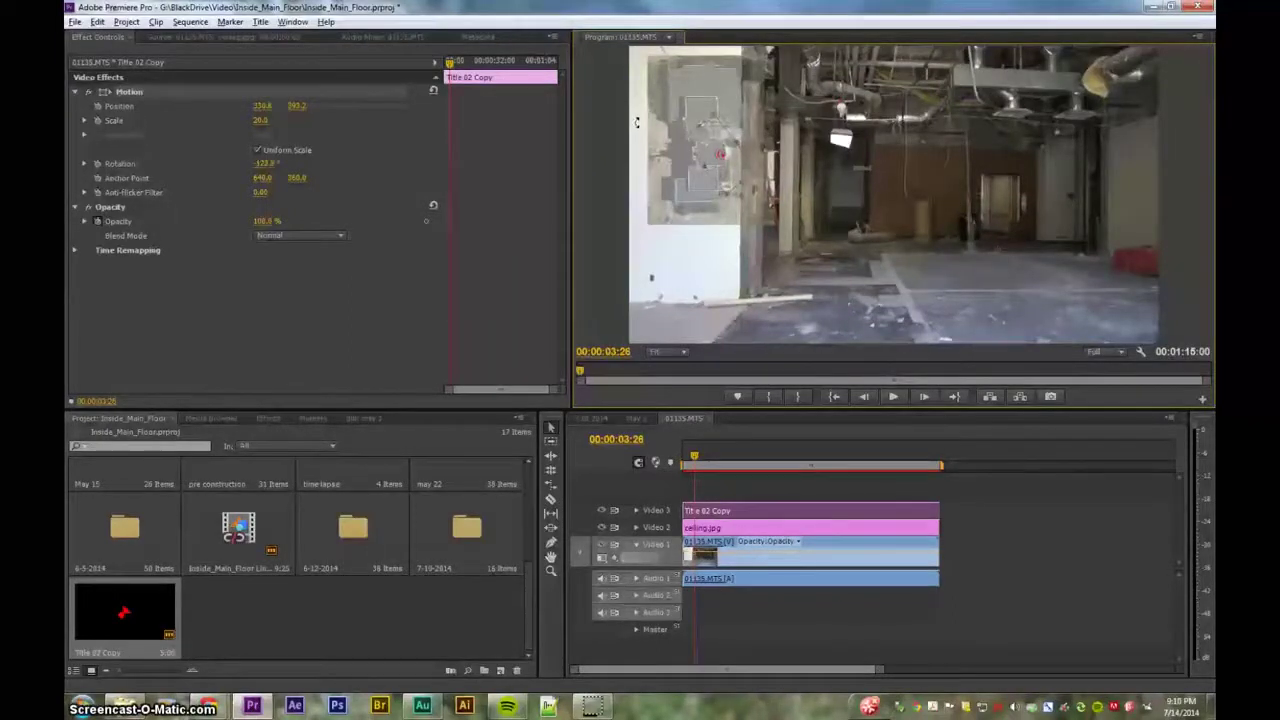
left_click_drag(636, 127, 635, 138)
left_click_drag(738, 165, 745, 160)
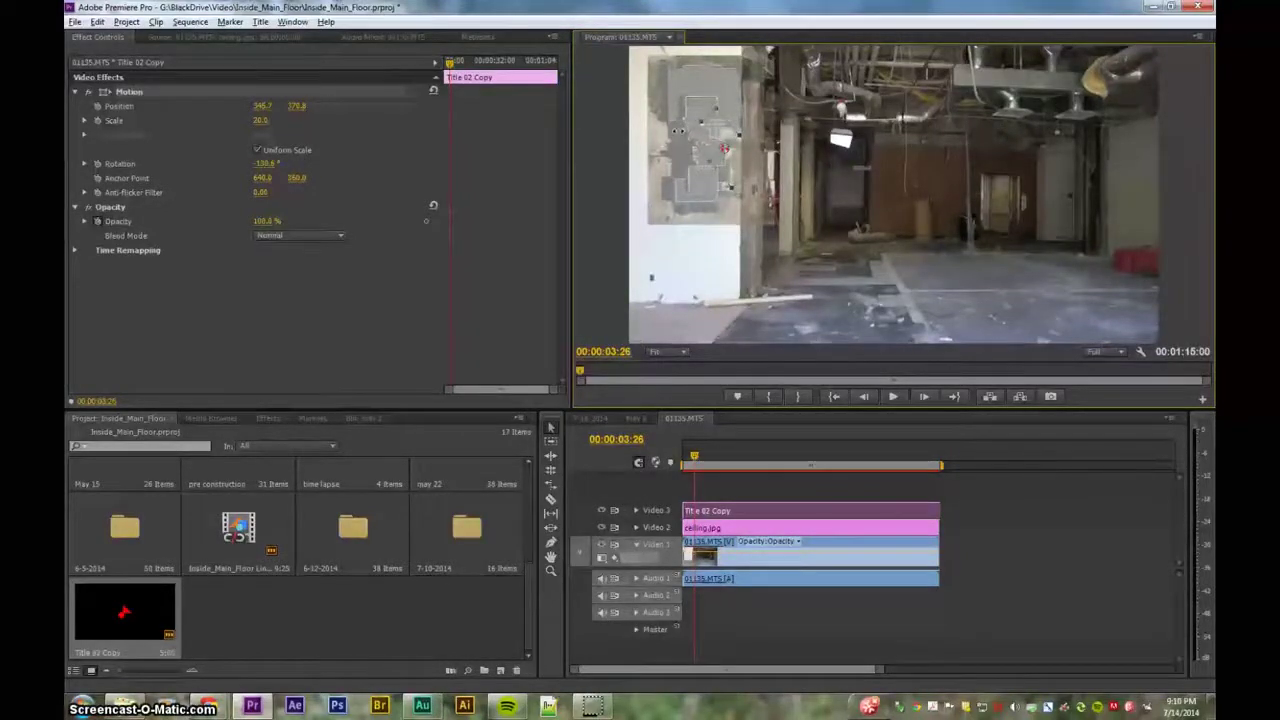
left_click(699, 210)
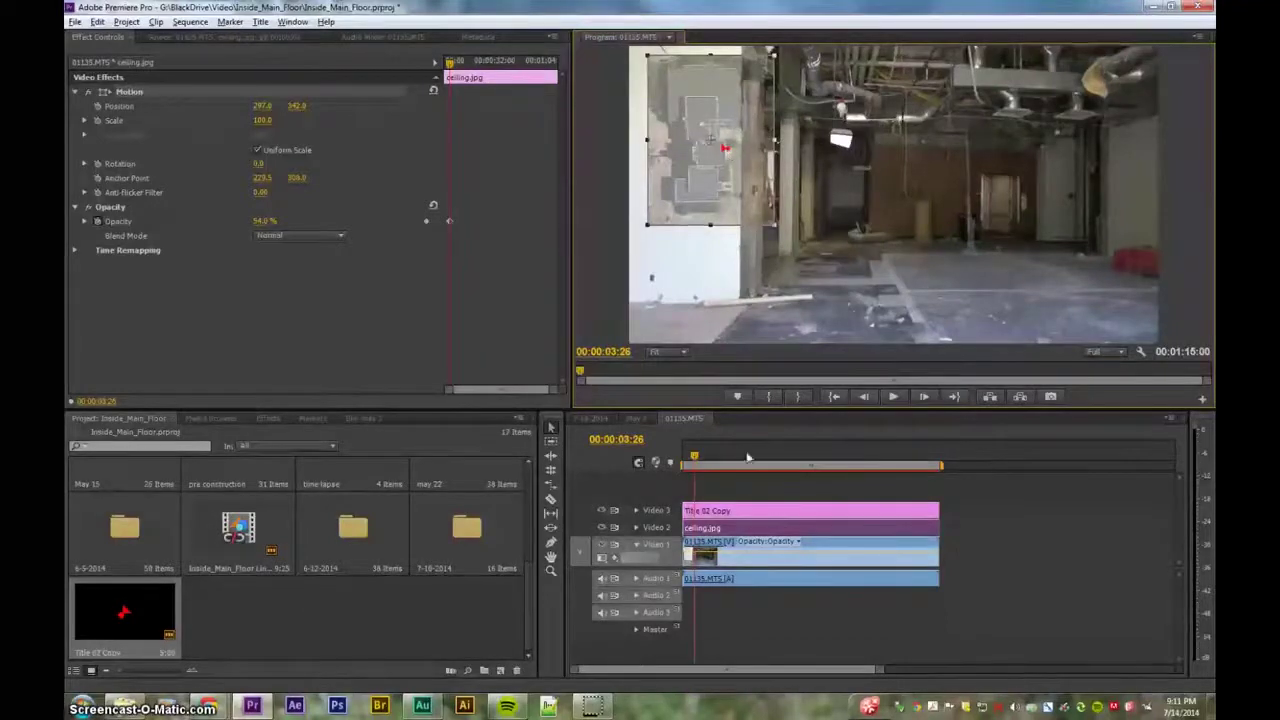
- Enable keyframing for the position, scale and rotation of Title 02 Copy at 00:00:00:00
left_click(761, 515)
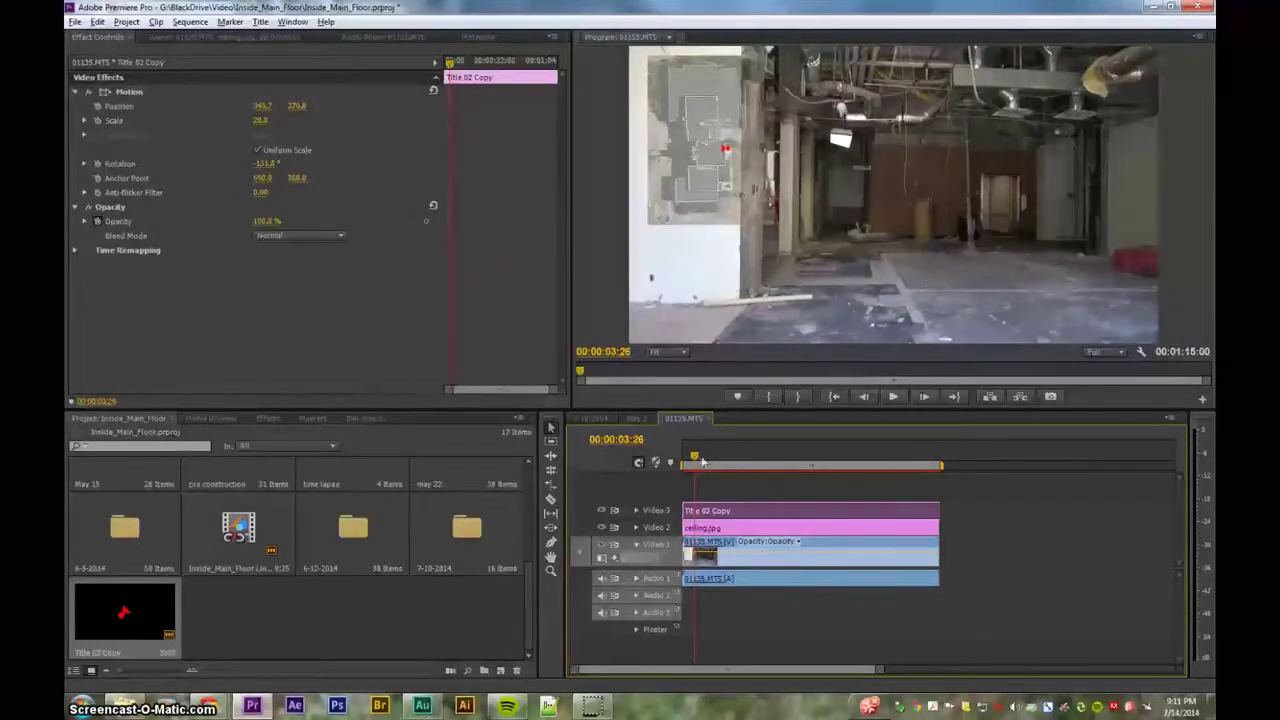
left_click_drag(703, 461, 683, 461)
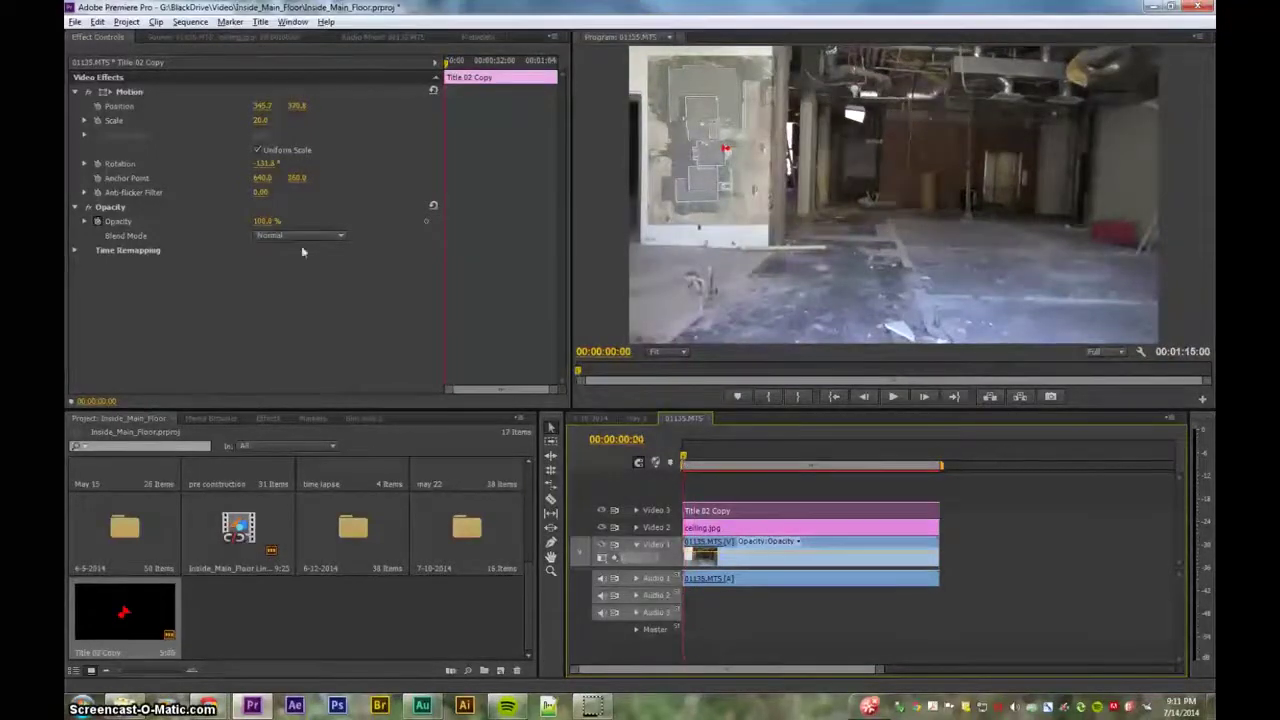
left_click(97, 120)
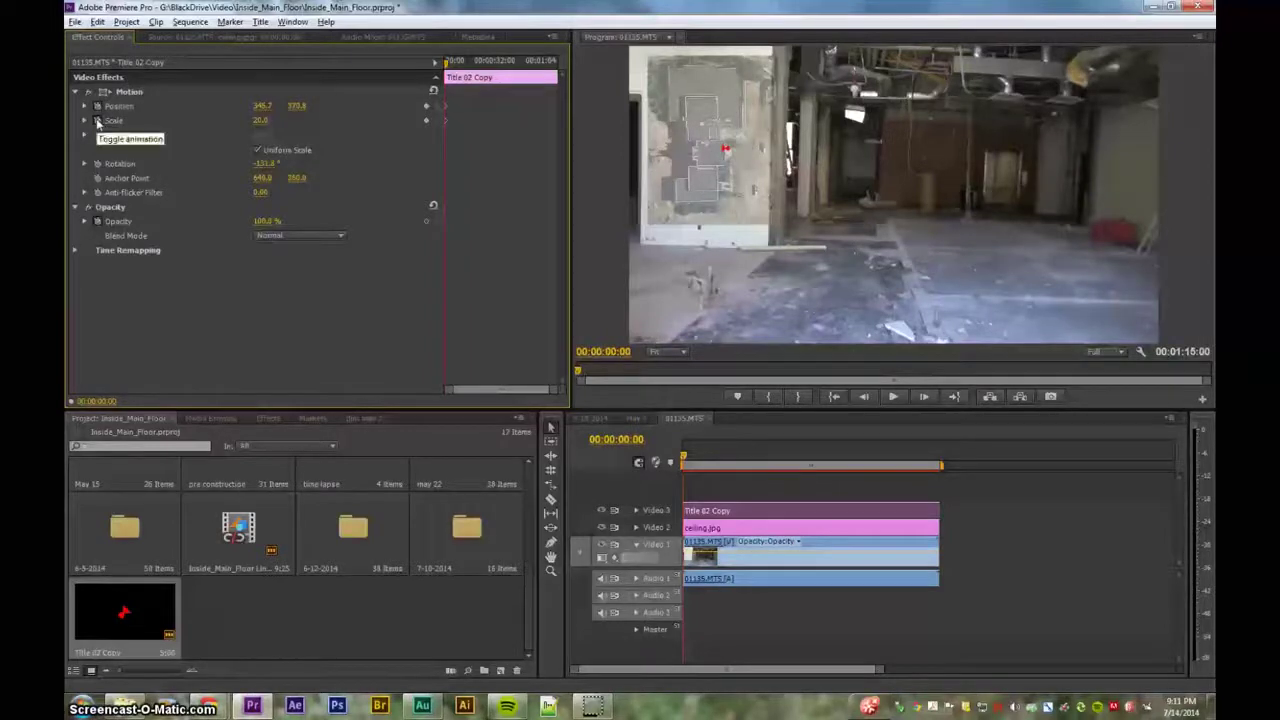
left_click(98, 166)
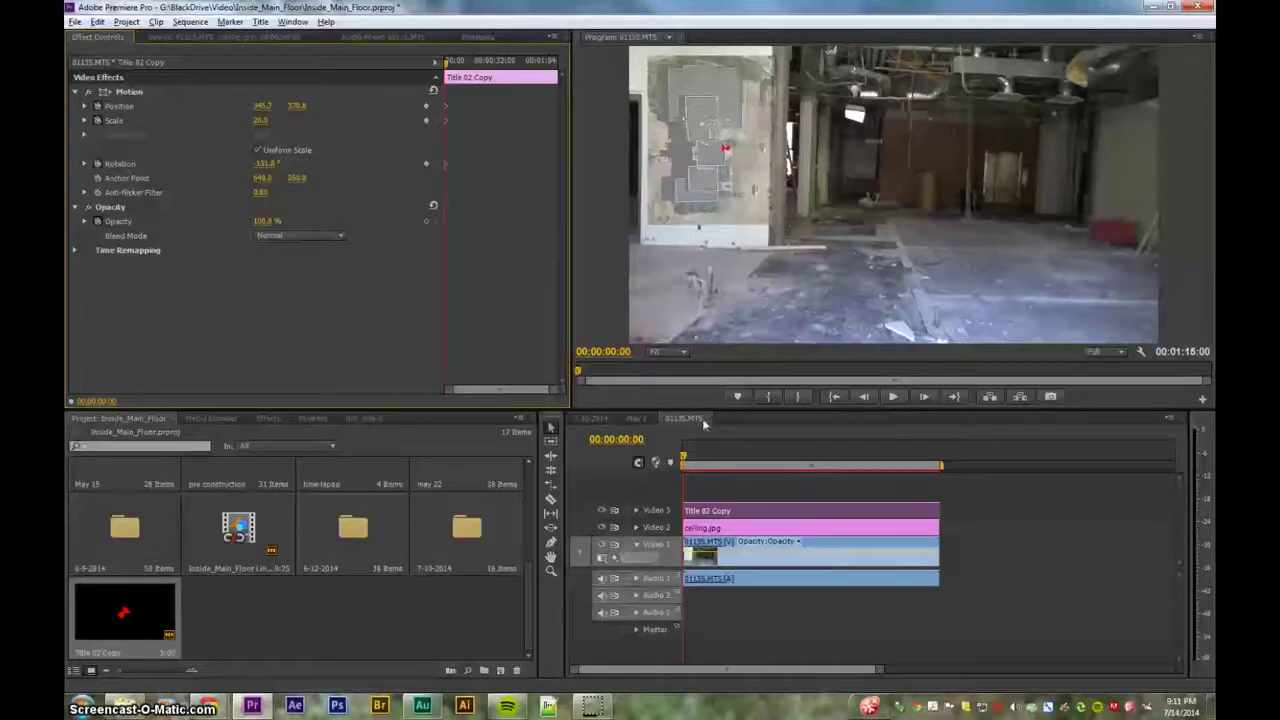
- Add position and rotation keyframes to Title 02 Copy at 00:00:19:45 and move the red marker to about 308, 371
key("space")
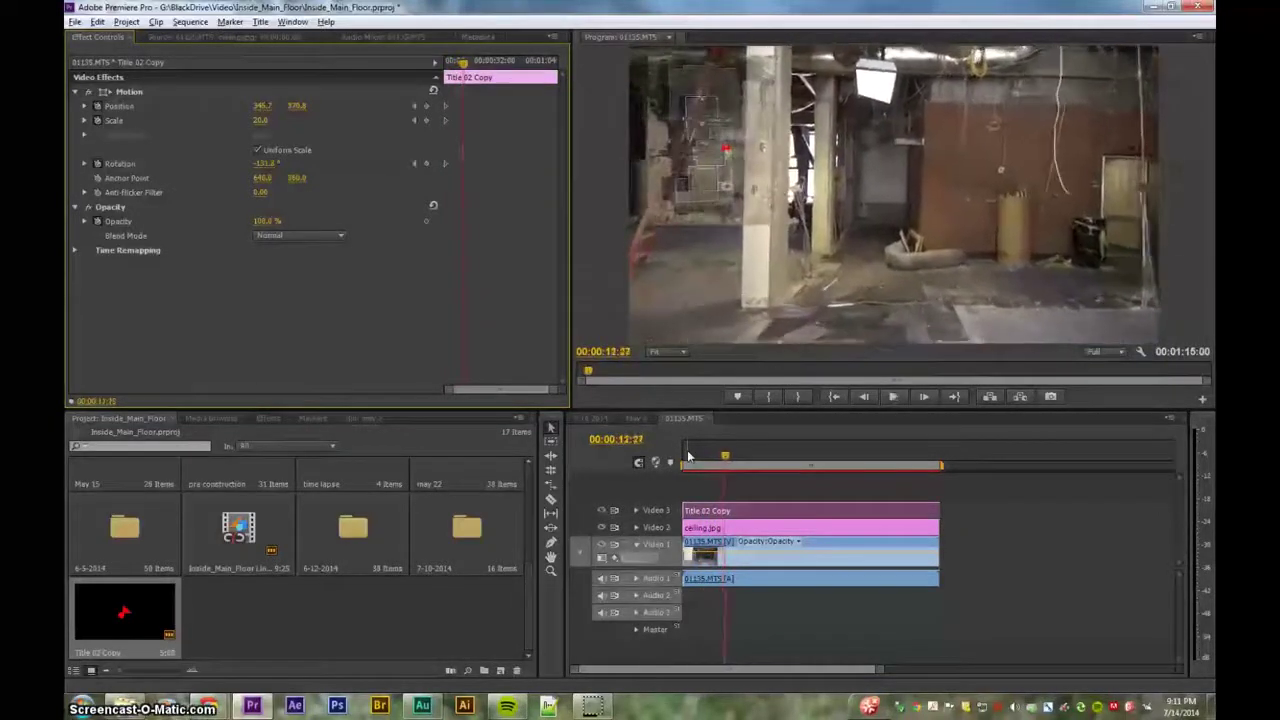
key("space")
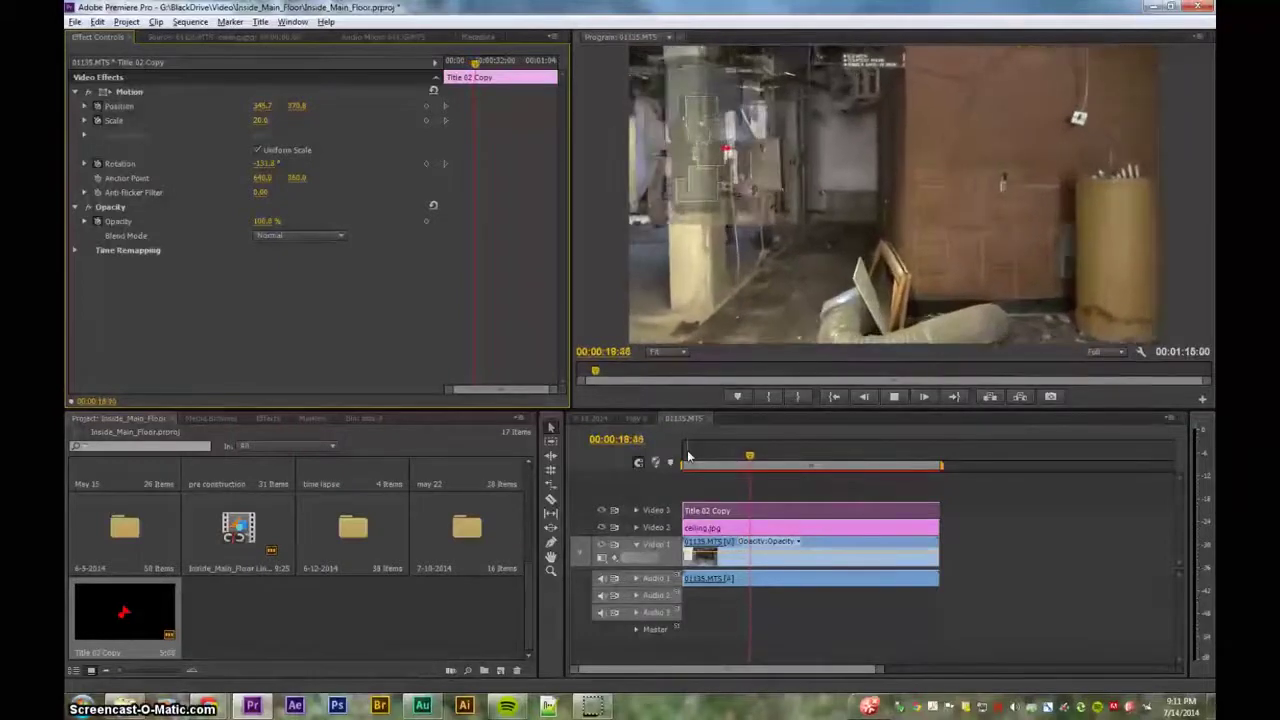
key("space")
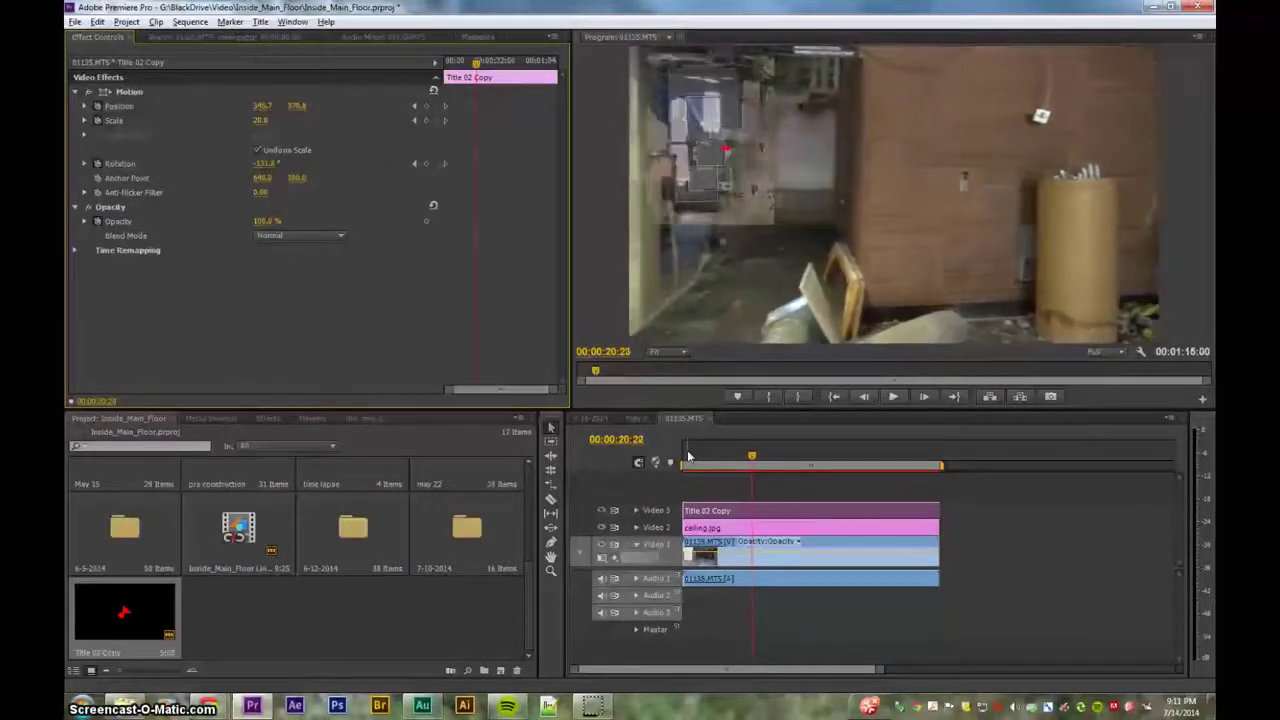
key("Left")
key("Left")
key("Left")
key("Left")
key("Left")
key("Left")
key("Left")
key("Left")
key("Left")
key("Left")
key("Left")
key("Left")
key("Left")
key("Left")
key("Left")
key("Left")
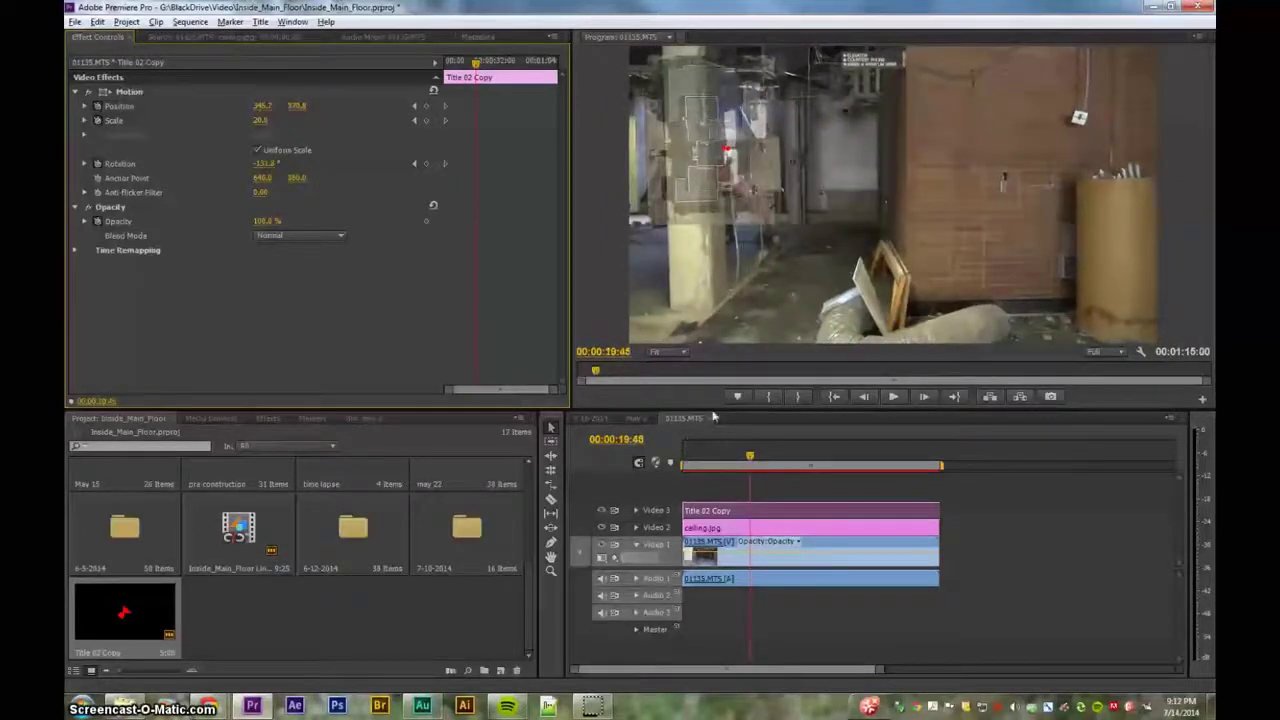
left_click(427, 107)
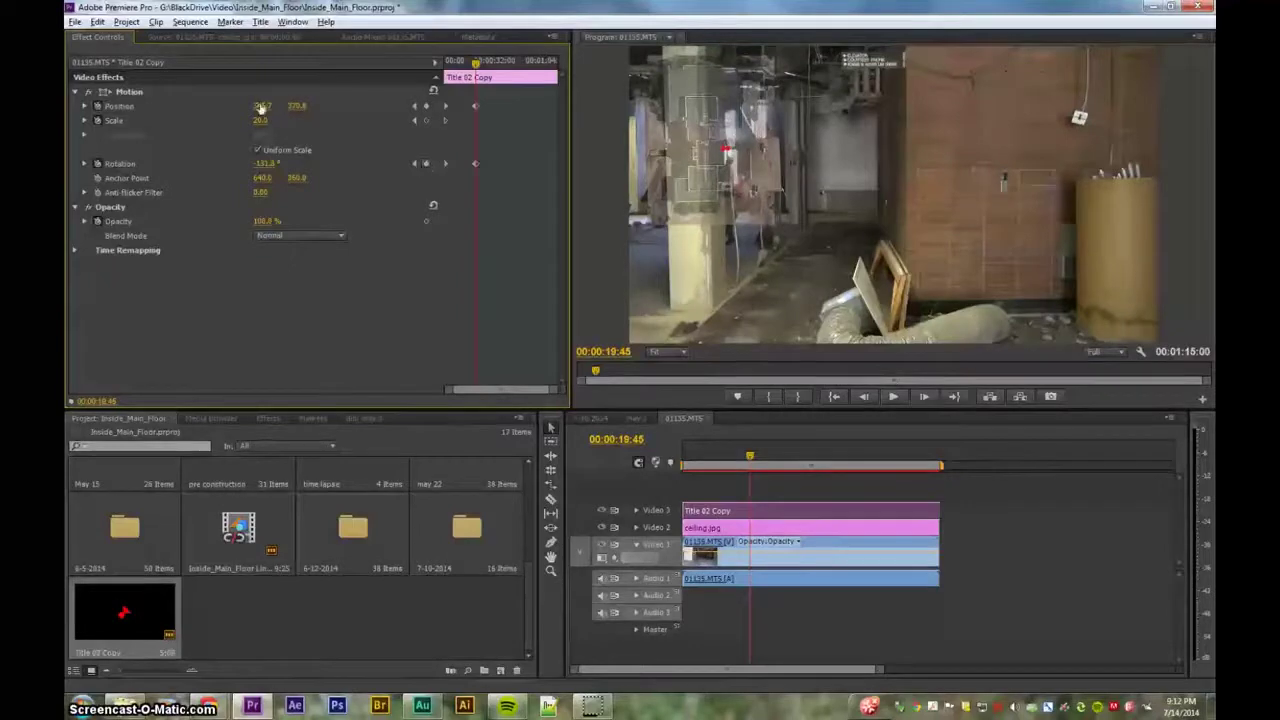
left_click(728, 154)
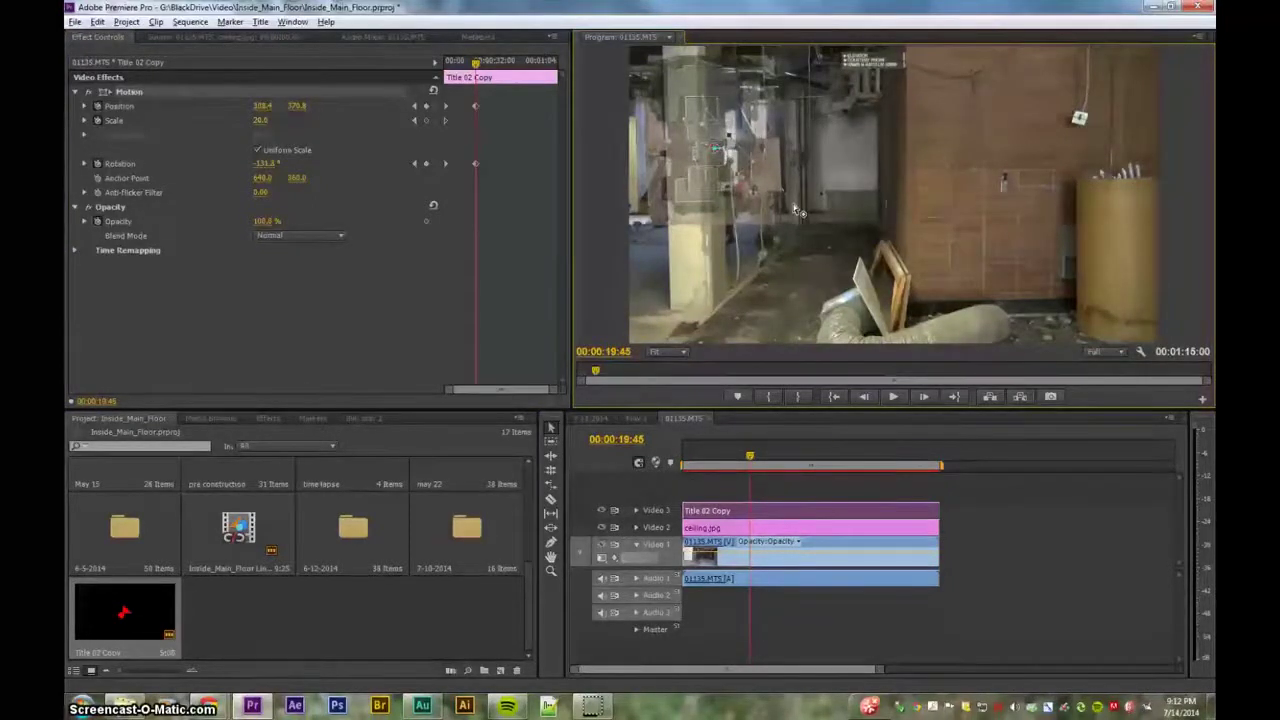
- Rotate the red marker of Title 02 Copy to about -50° at 00:00:23:00 to match the camera's turn
key("Right")
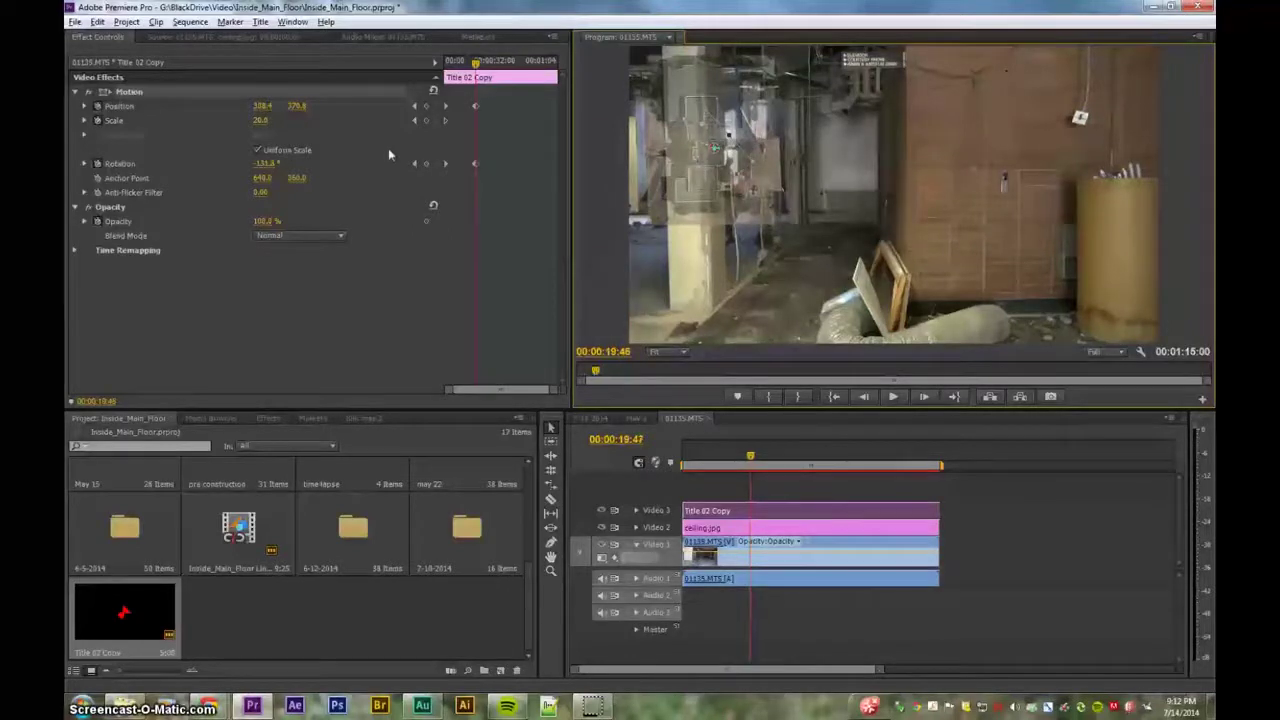
key("Right")
key("Right")
key("Right")
key("Right")
key("Right")
key("Right")
key("Right")
key("Right")
key("Right")
key("Right")
key("Right")
key("Right")
key("Right")
key("Right")
key("Right")
key("Right")
key("Right")
key("Right")
key("Right")
key("Right")
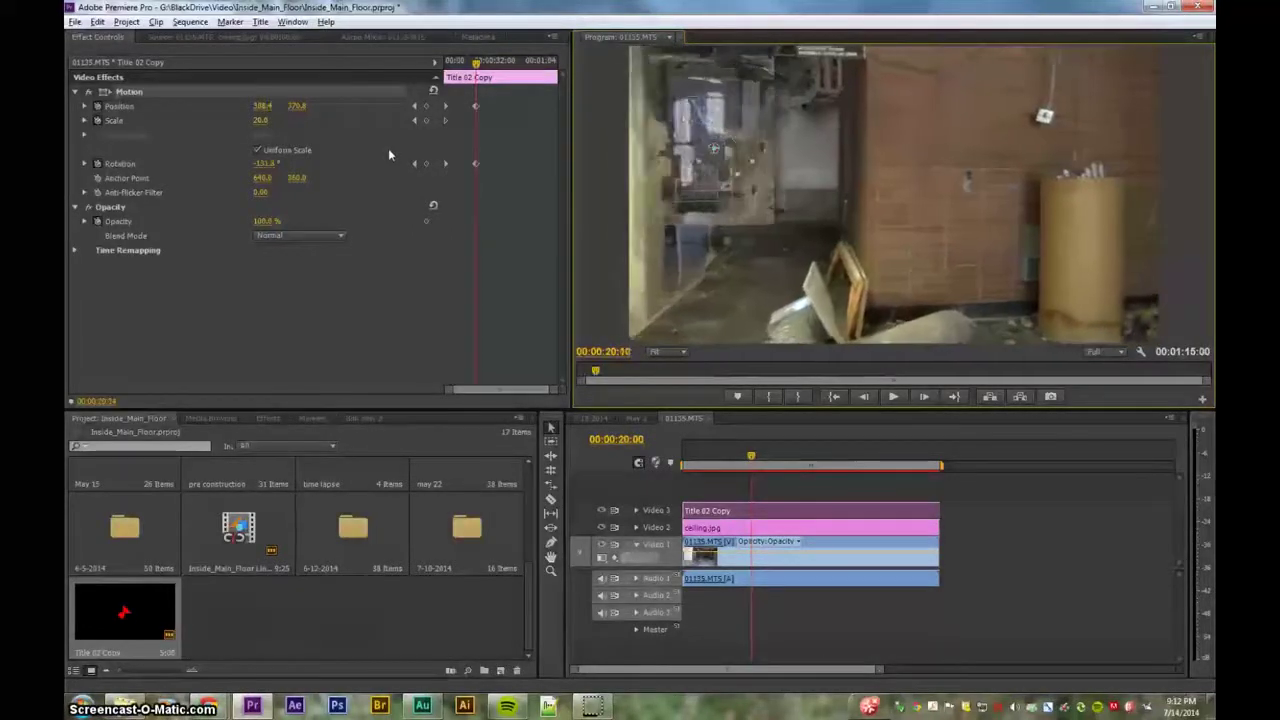
key("Right")
key("Right")
key("Right")
key("Right")
key("Right")
key("Right")
key("Right")
key("Right")
key("Right")
key("Right")
key("Right")
key("Right")
key("Right")
key("Right")
key("Right")
key("Right")
key("Right")
key("Right")
key("Right")
key("Right")
key("Right")
key("Right")
key("Right")
key("Right")
key("Right")
key("Right")
key("Right")
key("Right")
key("Right")
key("Right")
key("Right")
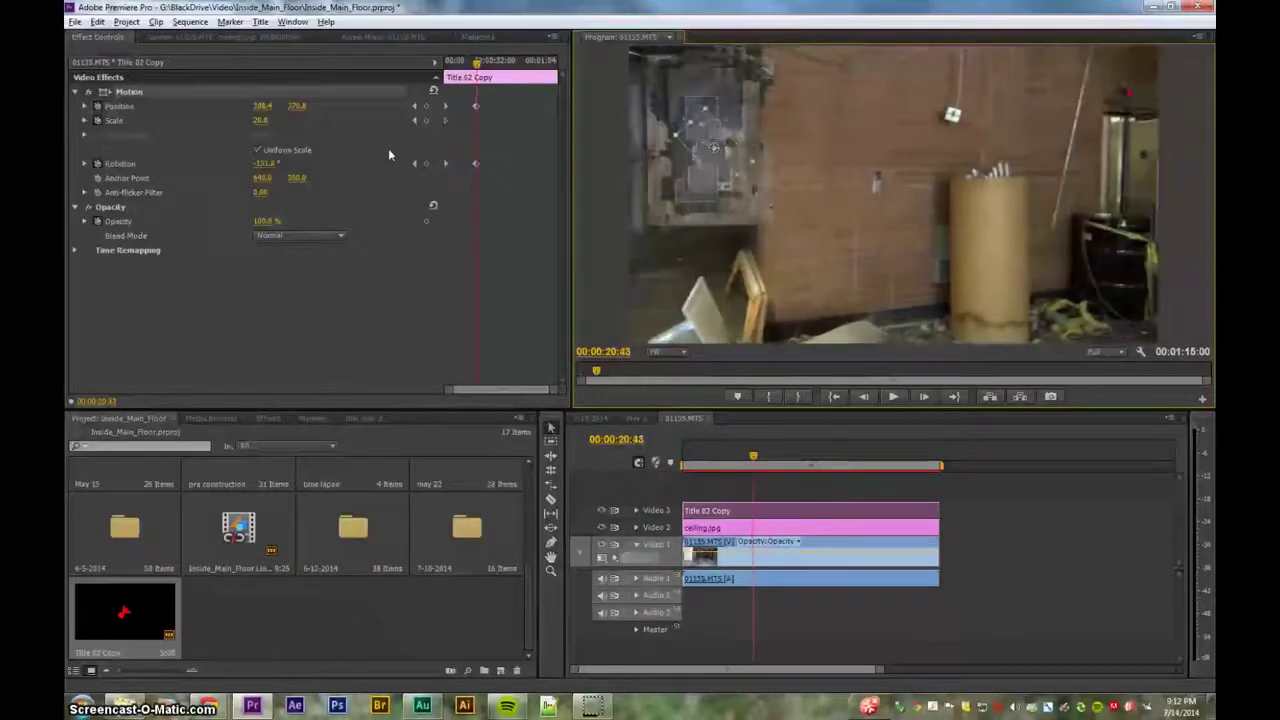
key("space")
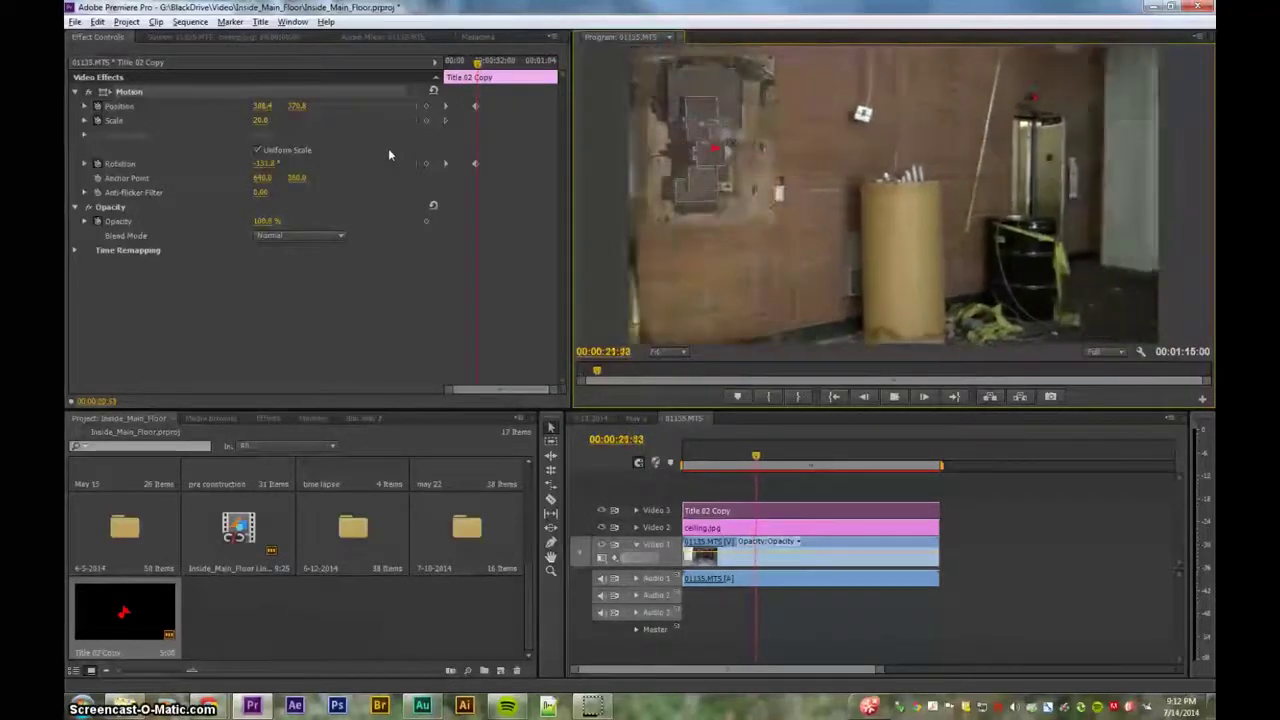
key("space")
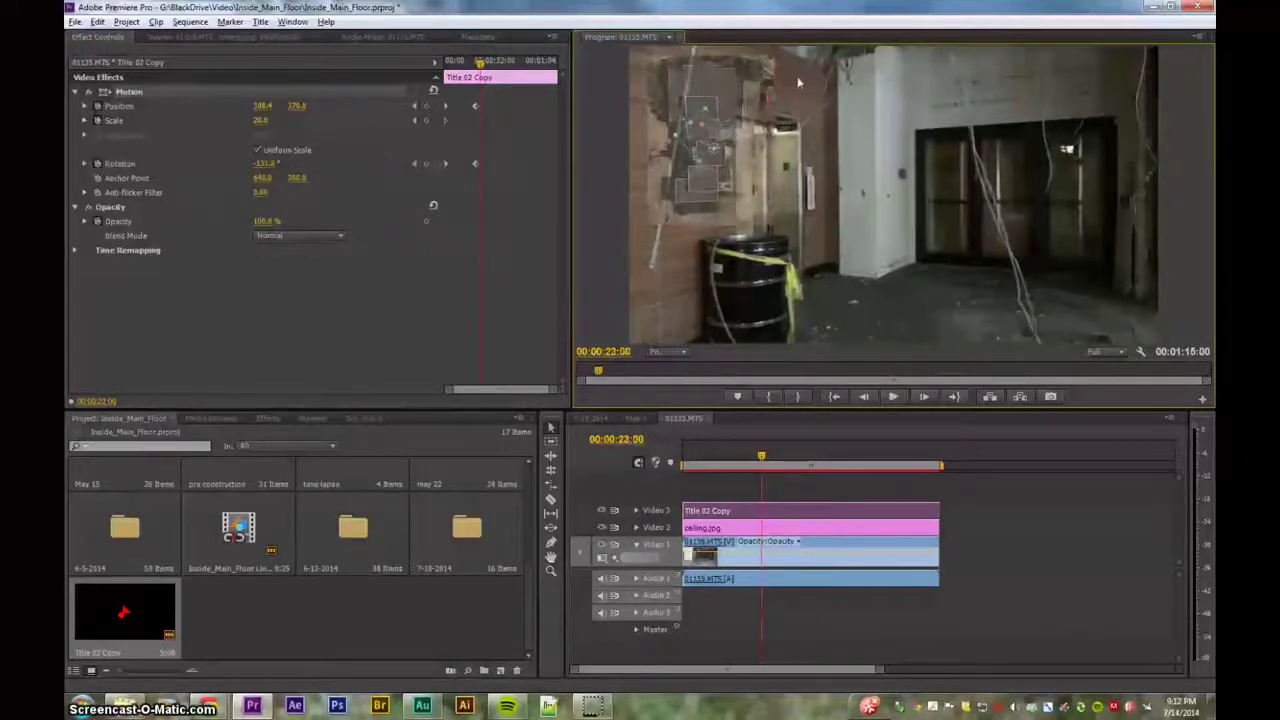
left_click_drag(711, 93, 783, 122)
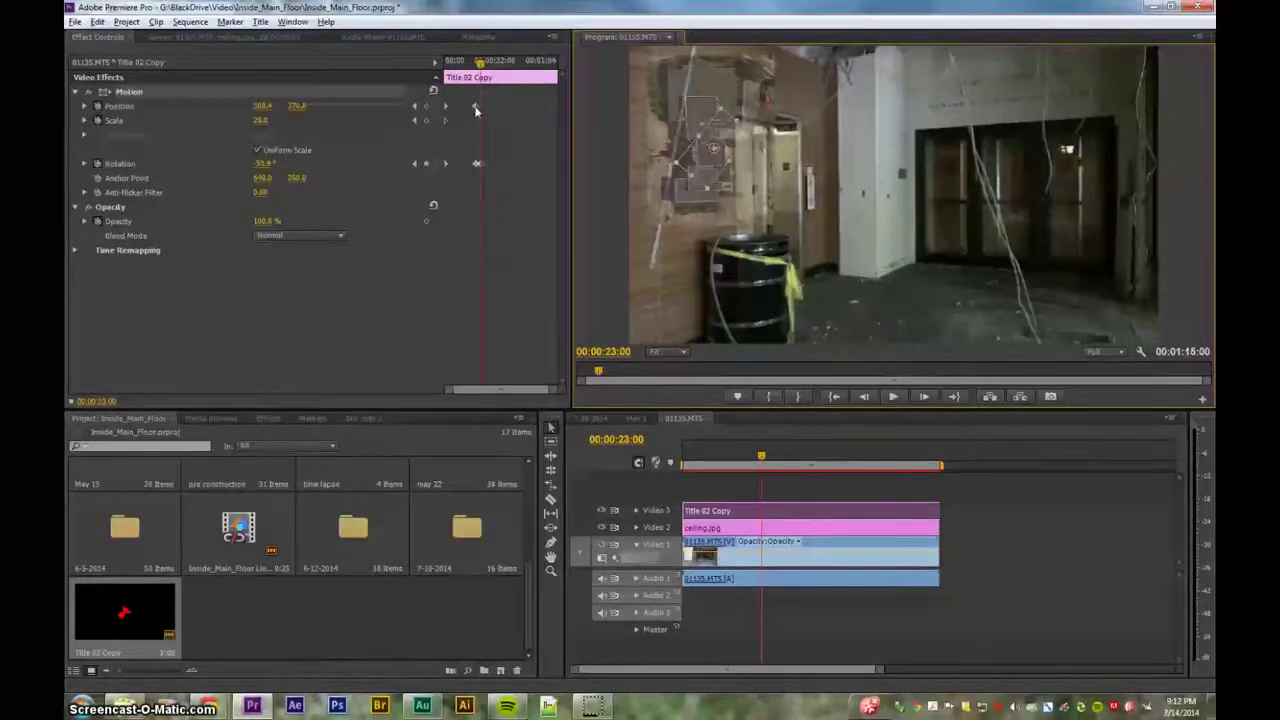
- Add a position keyframe to Title 02 Copy at 00:00:23:00 and compare it with the previous keyframe
left_click(425, 107)
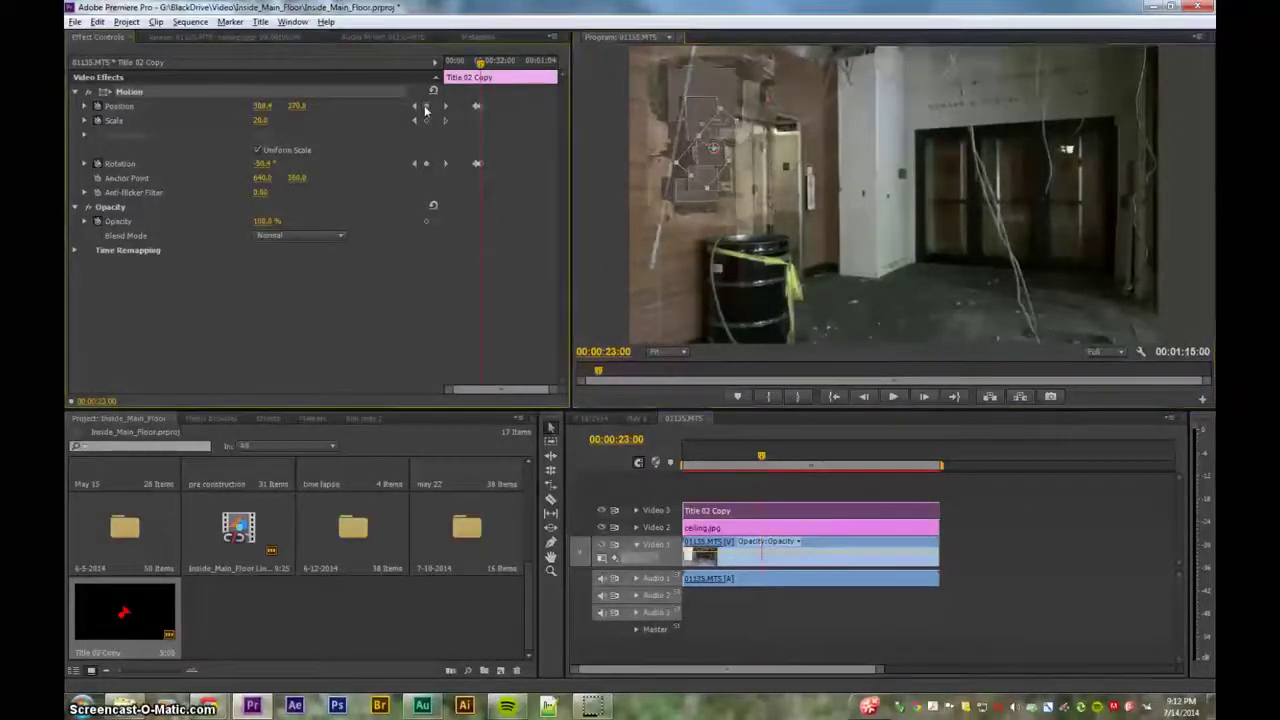
left_click(416, 107)
left_click(437, 108)
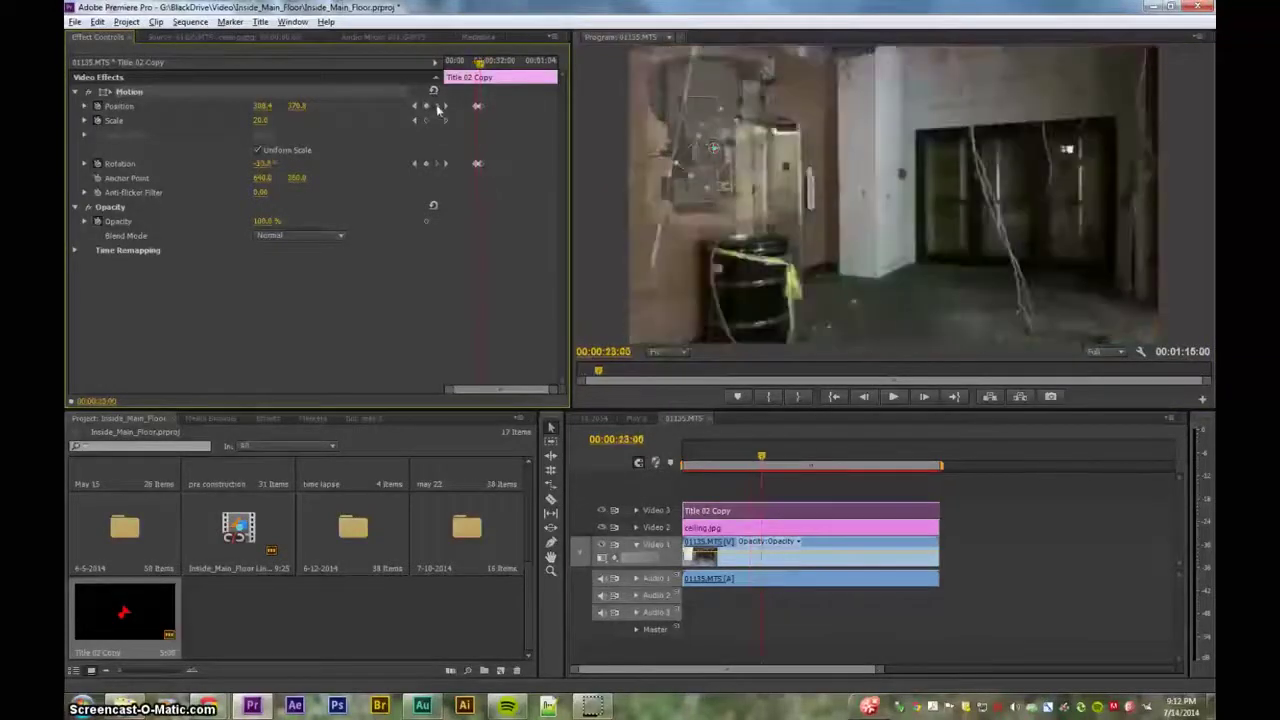
left_click(416, 107)
left_click(437, 108)
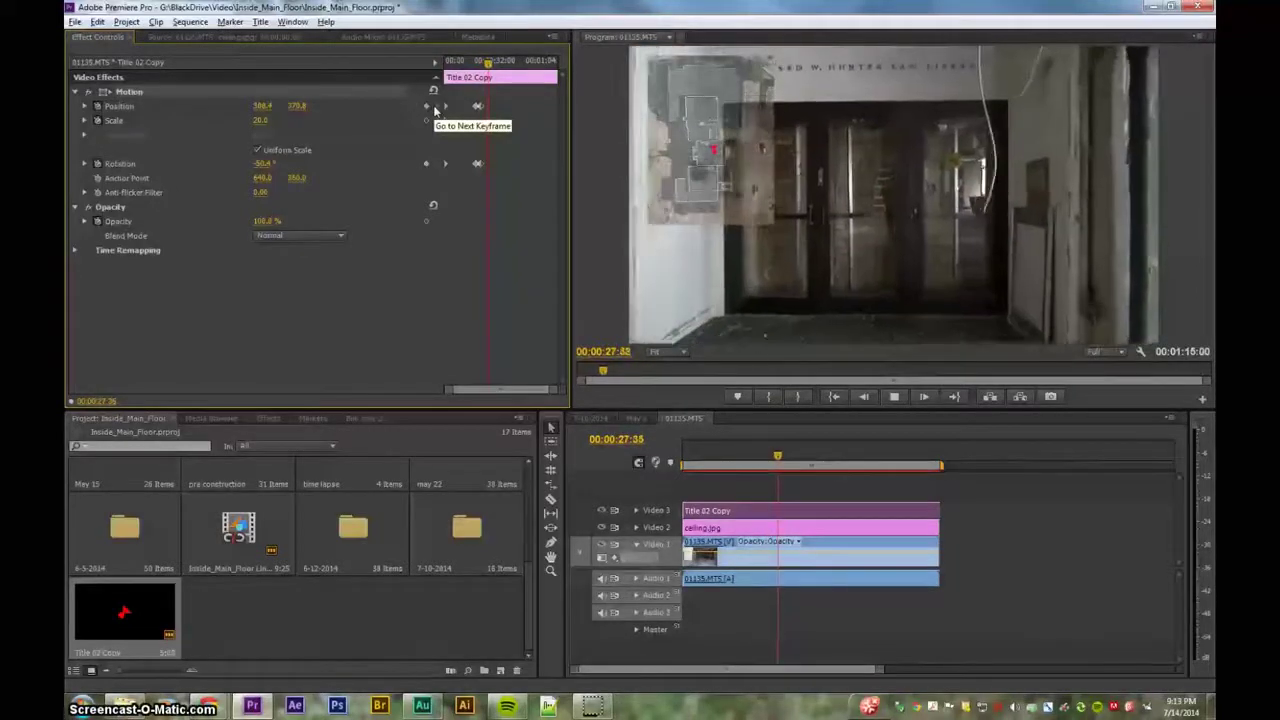
- Move the red marker slightly up the floor plan at 00:00:28:27 and adjust its rotation toward the library doors
key("space")
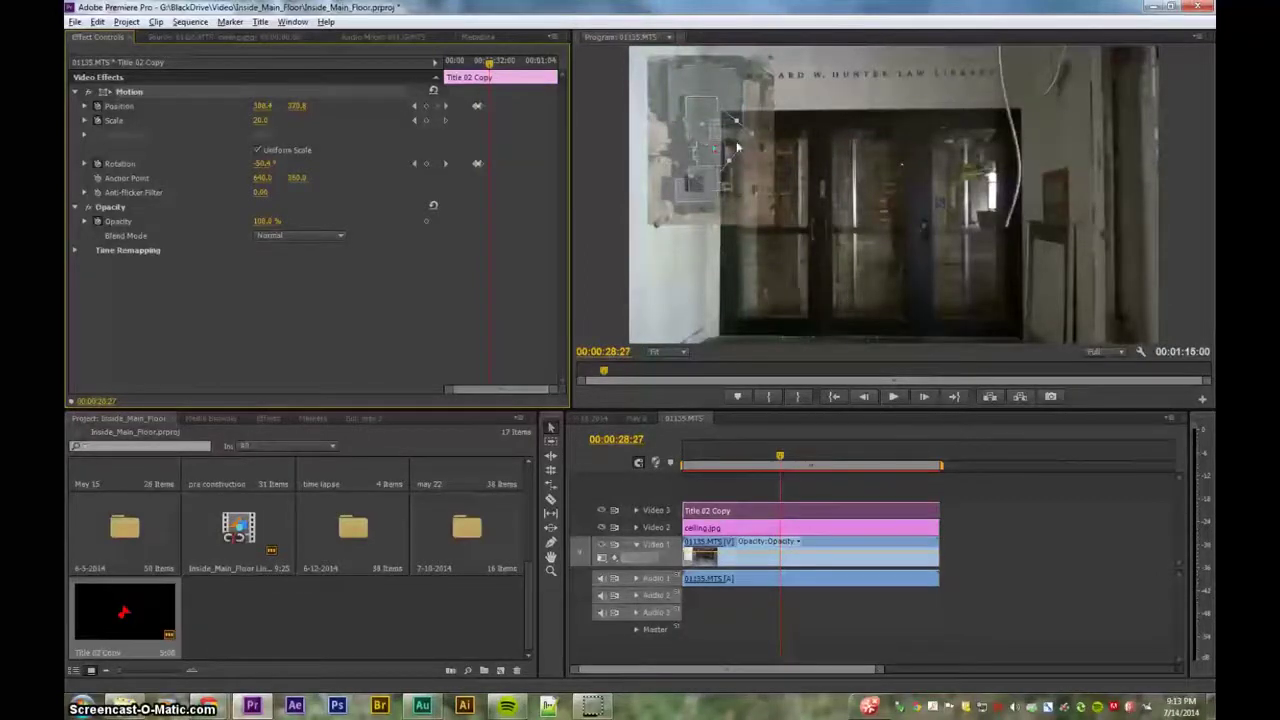
left_click_drag(728, 143, 729, 139)
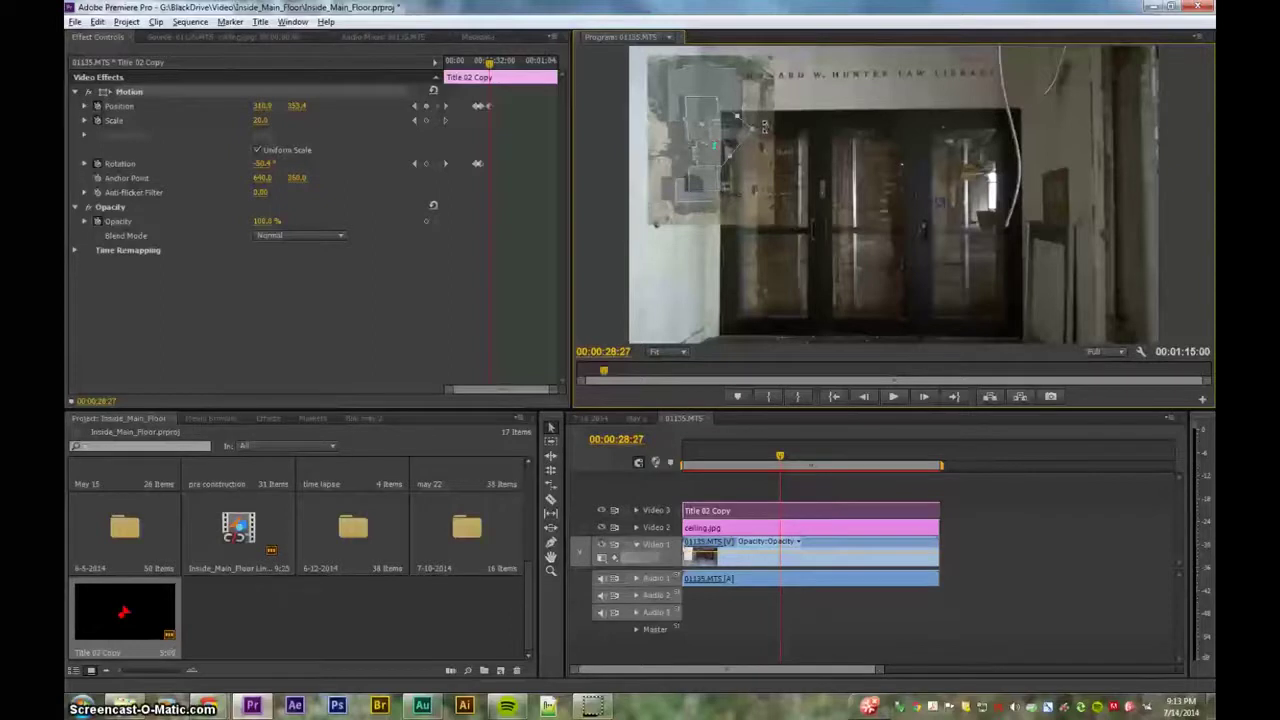
left_click_drag(765, 131, 767, 138)
- Play the marker animation from the start and review its motion around 00:00:18:47
left_click_drag(779, 457, 684, 457)
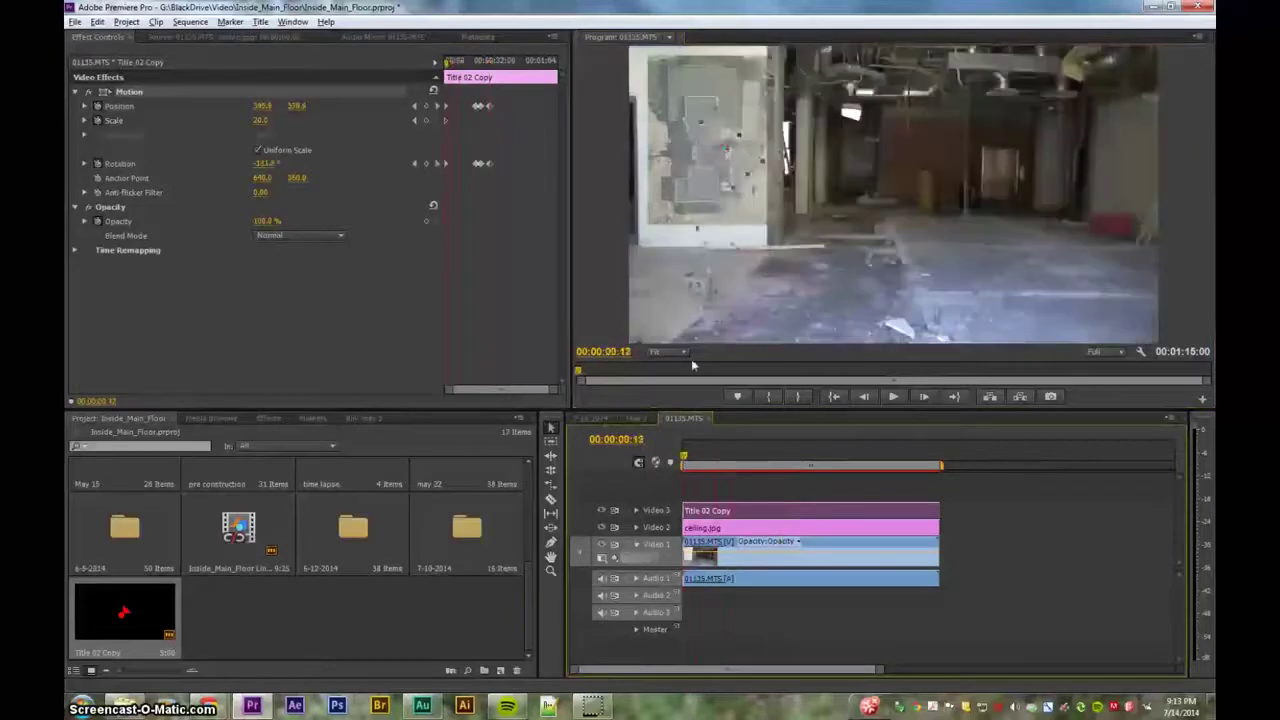
left_click(782, 284)
key("space")
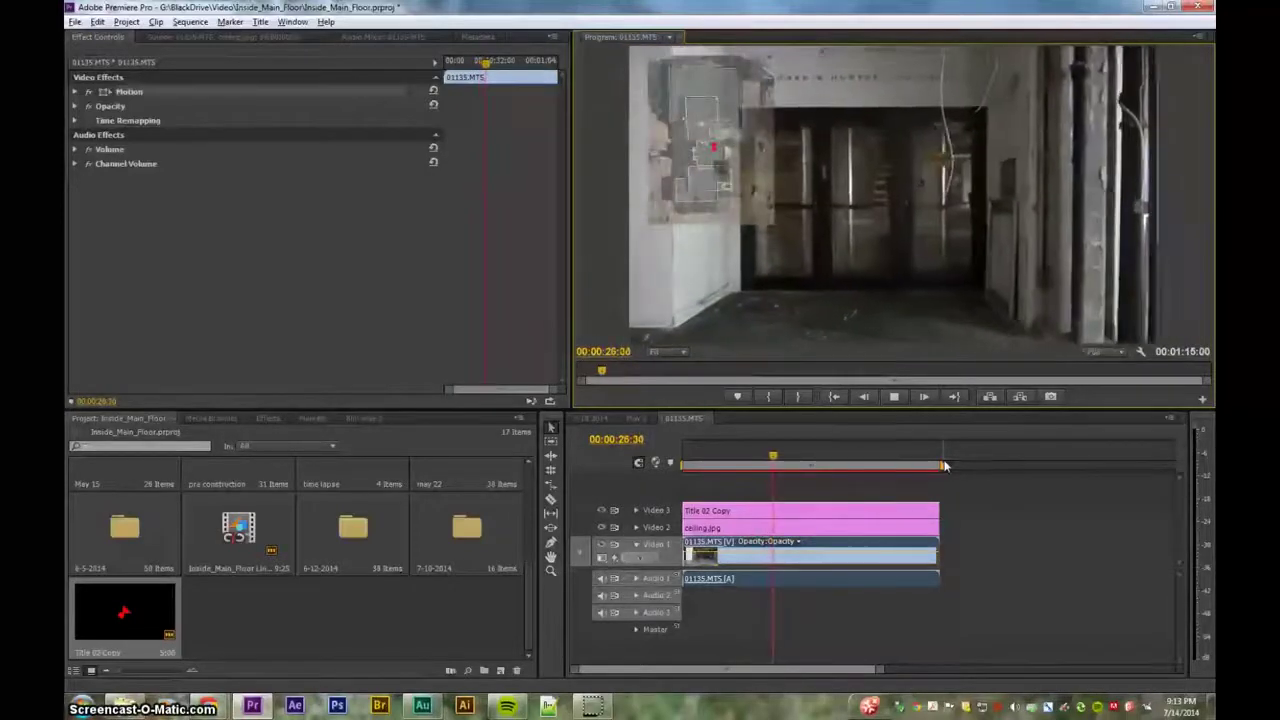
key("space")
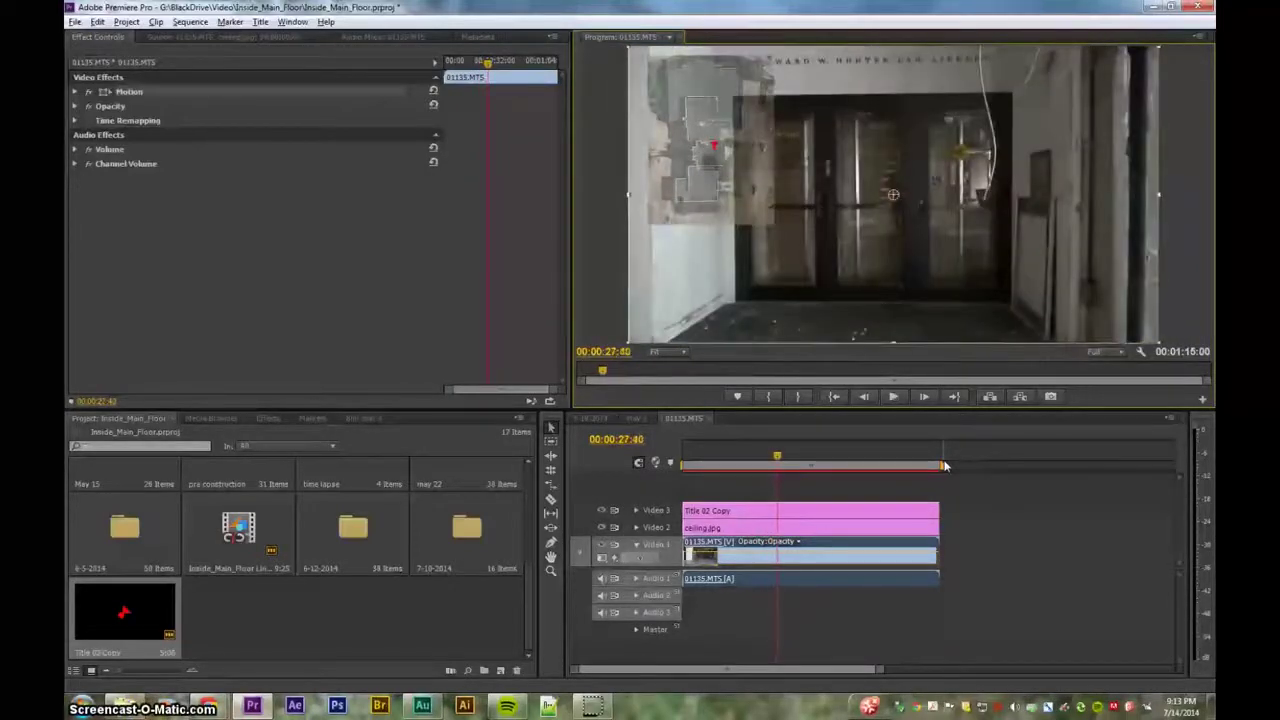
left_click(762, 457)
key("space")
left_click(750, 457)
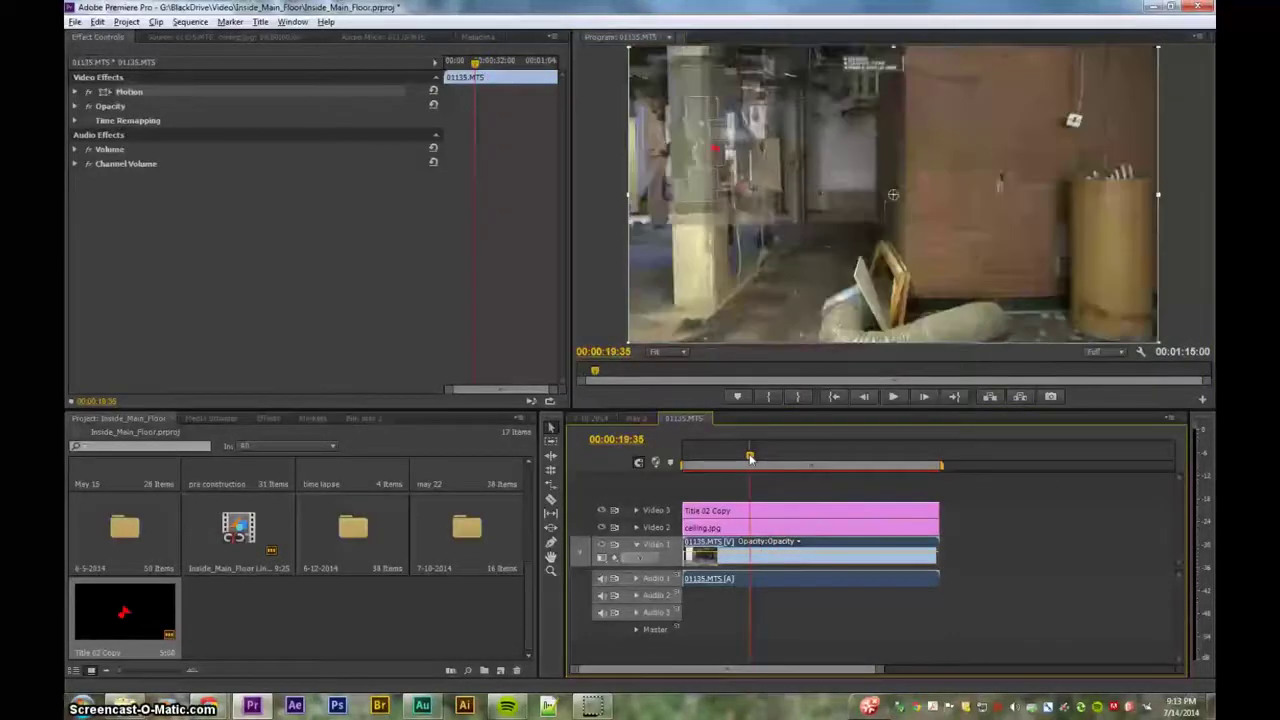
left_click_drag(750, 458, 747, 457)
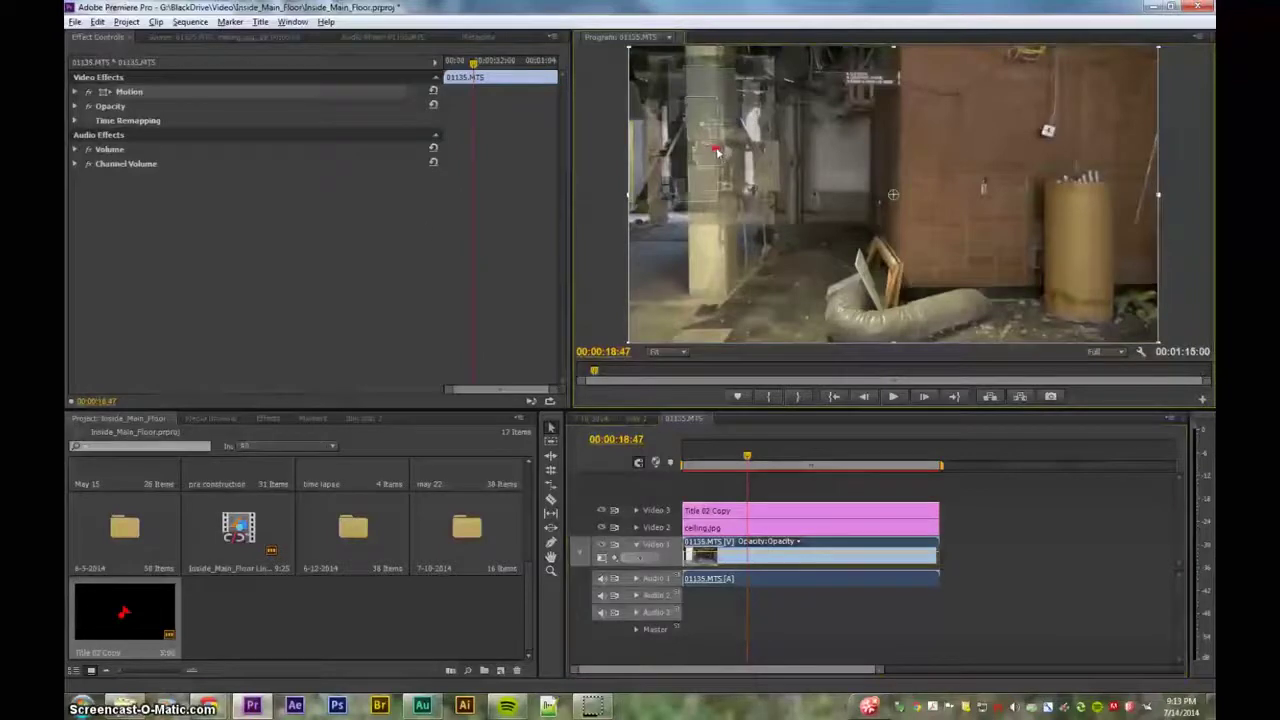
- Open the artwork of Title 02 Copy to examine the marker's shapes, close it and reselect the clip
left_click(749, 510)
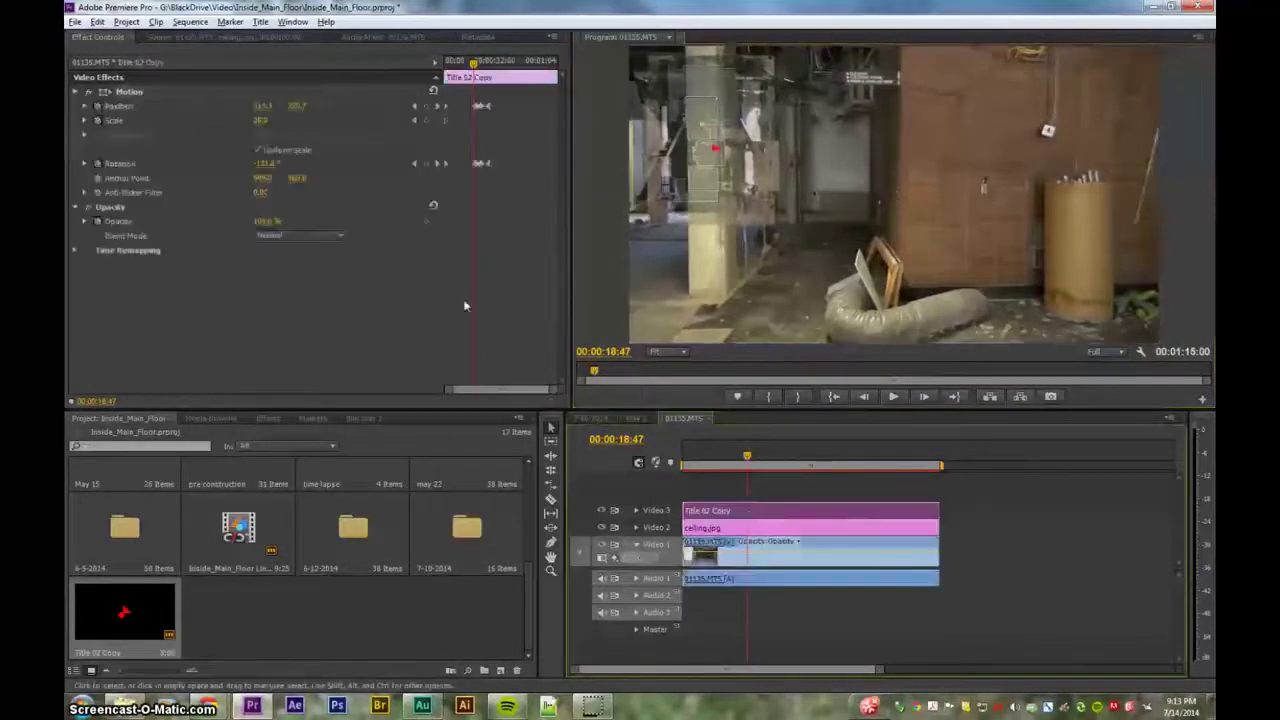
double_click(761, 514)
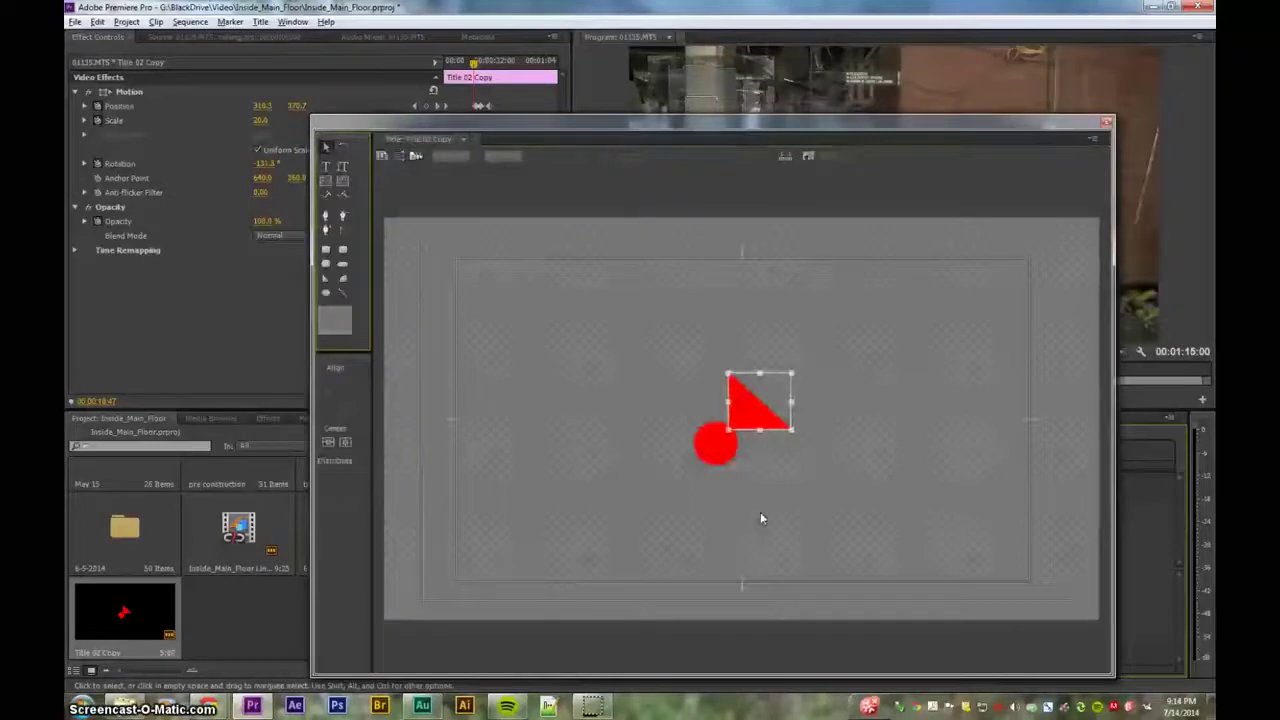
left_click(1106, 122)
left_click(741, 530)
left_click(745, 515)
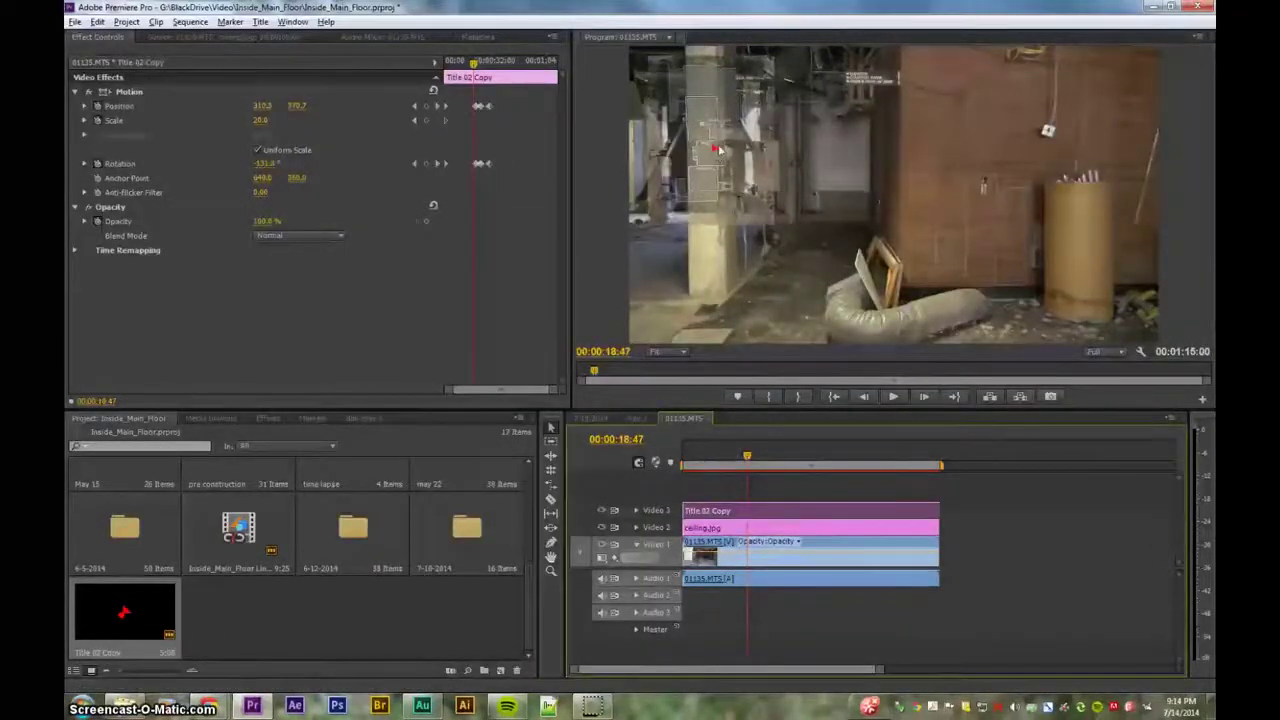
- Nudge the marker to about 310, 371 at 00:00:18:47 and shift its anchor point to about 618, 401
left_click_drag(719, 154, 719, 155)
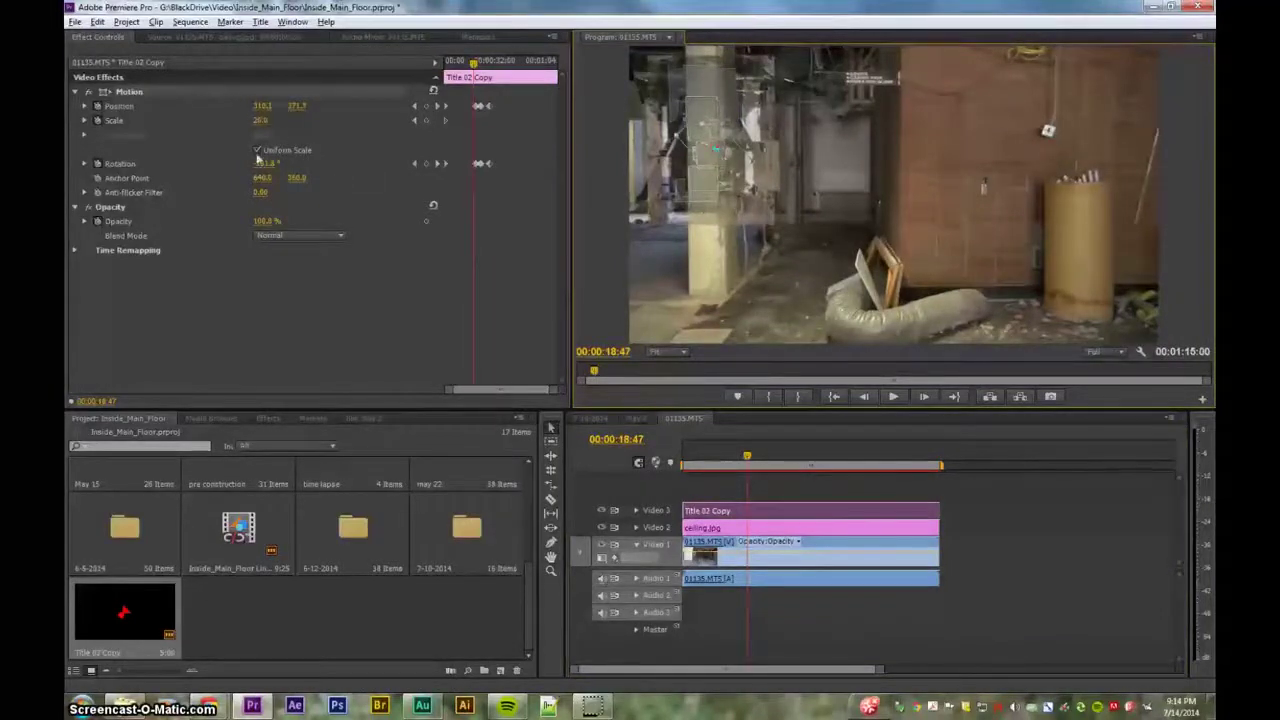
left_click_drag(260, 180, 258, 180)
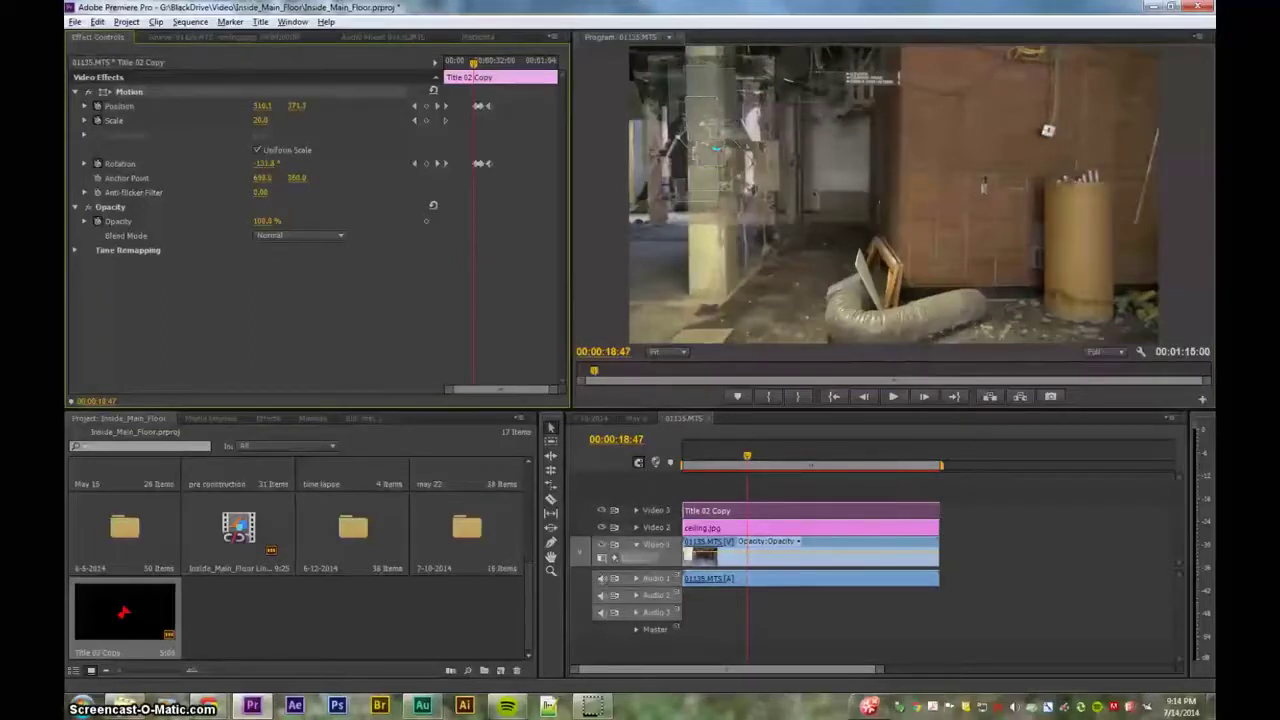
left_click_drag(262, 178, 227, 178)
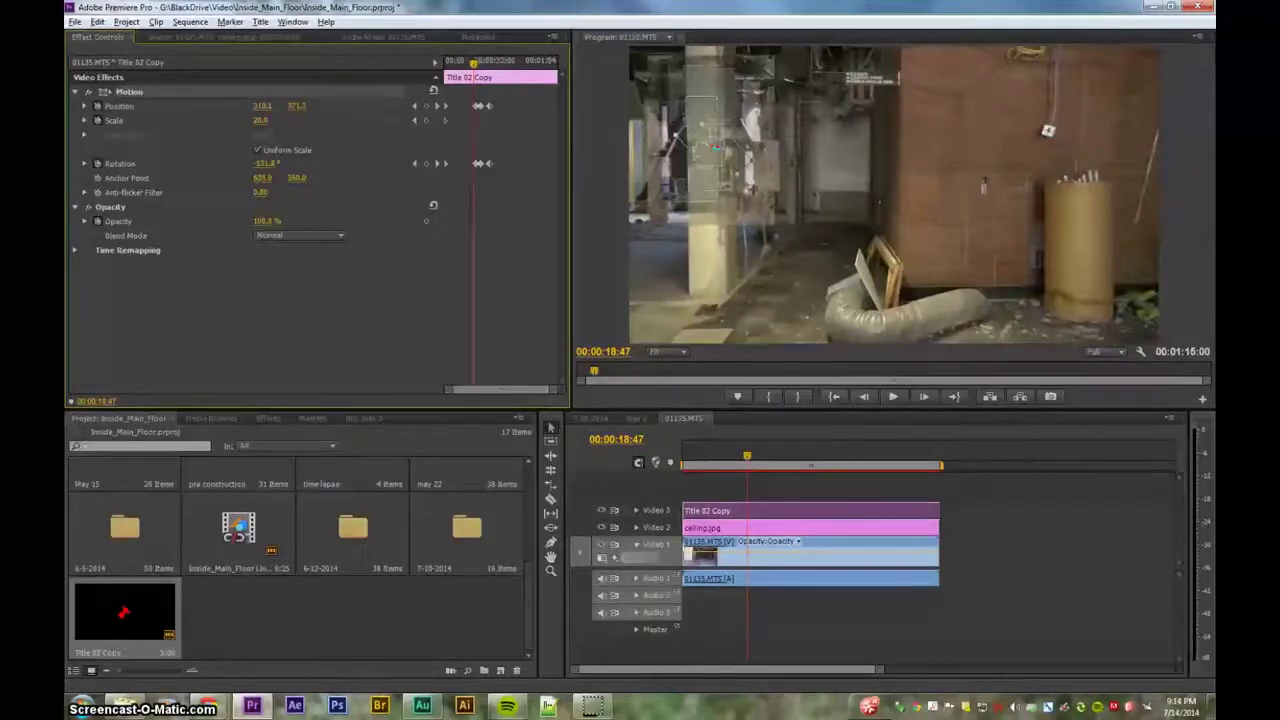
left_click_drag(296, 180, 266, 180)
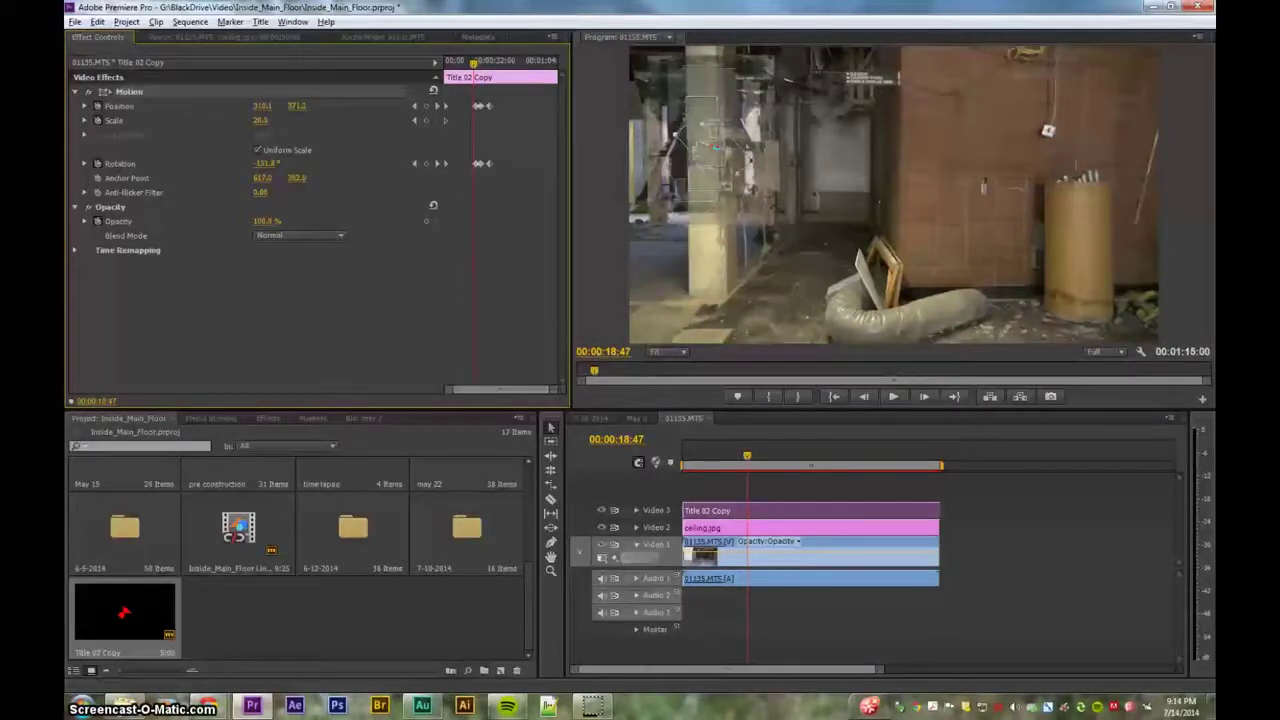
left_click_drag(295, 179, 301, 179)
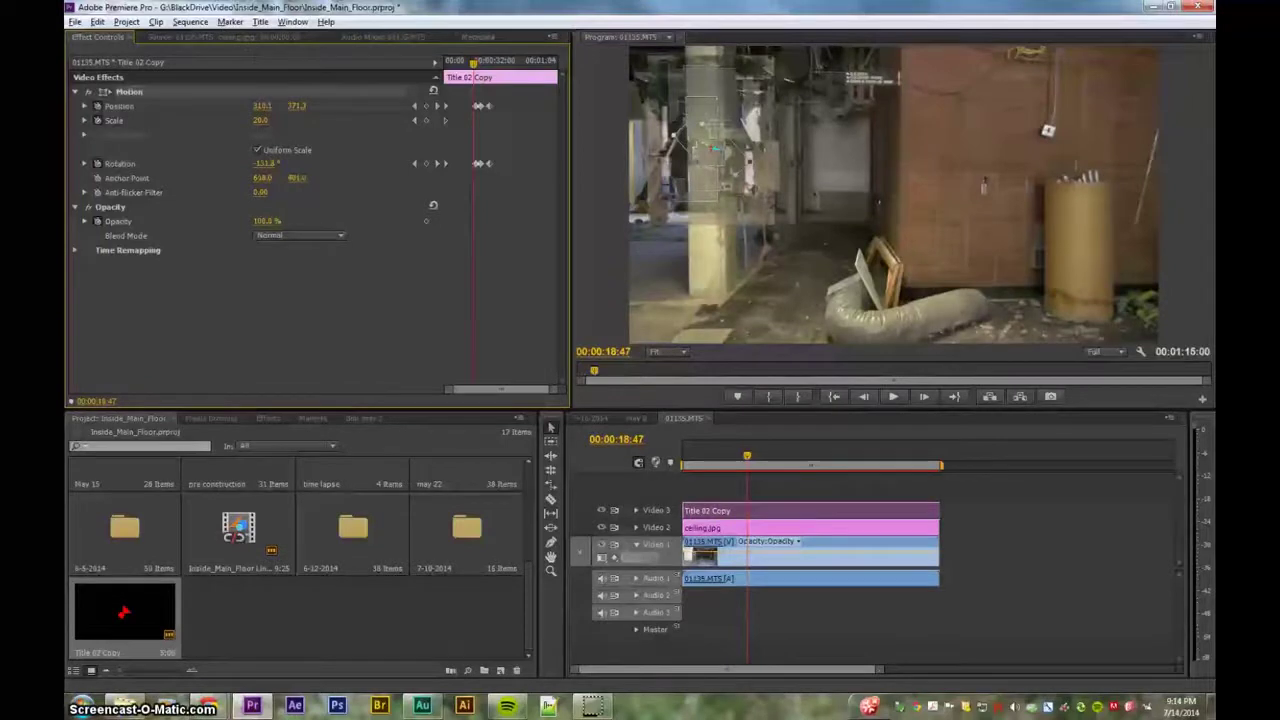
- Play the sequence from shortly before 00:00:18:47 to check how the marker turns around its new anchor point
left_click(835, 219)
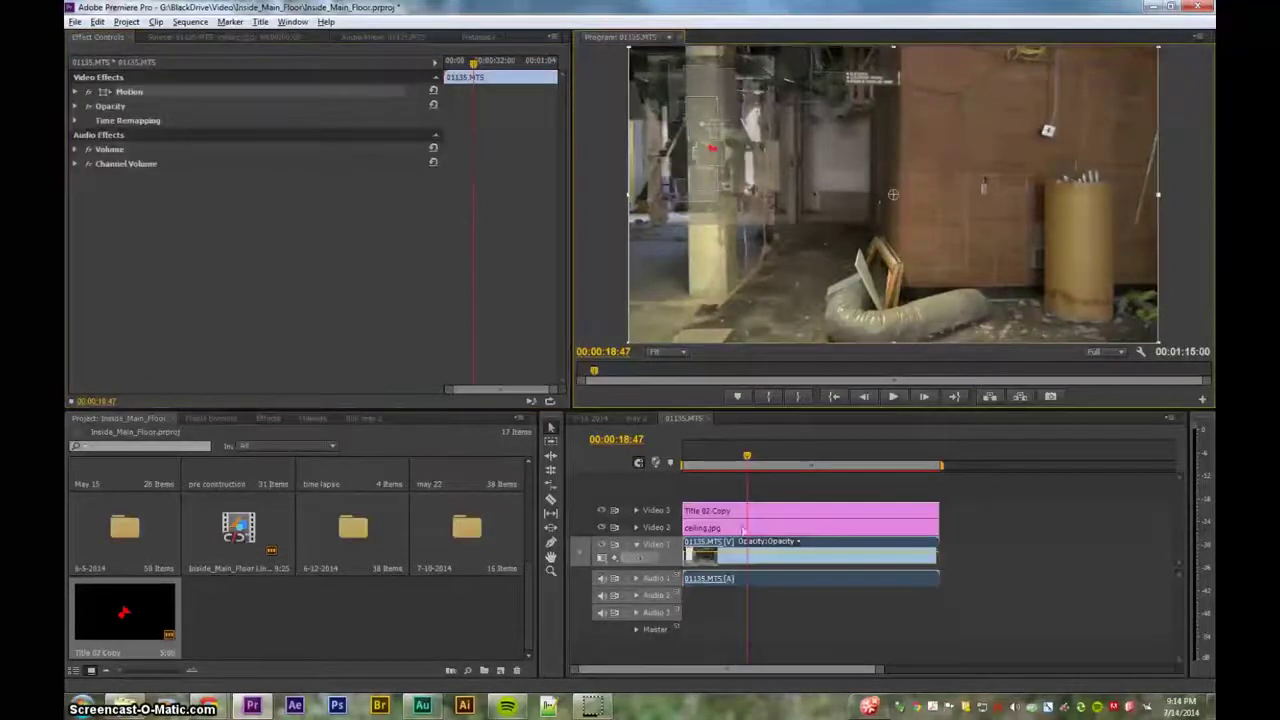
left_click_drag(746, 456, 741, 456)
key("space")
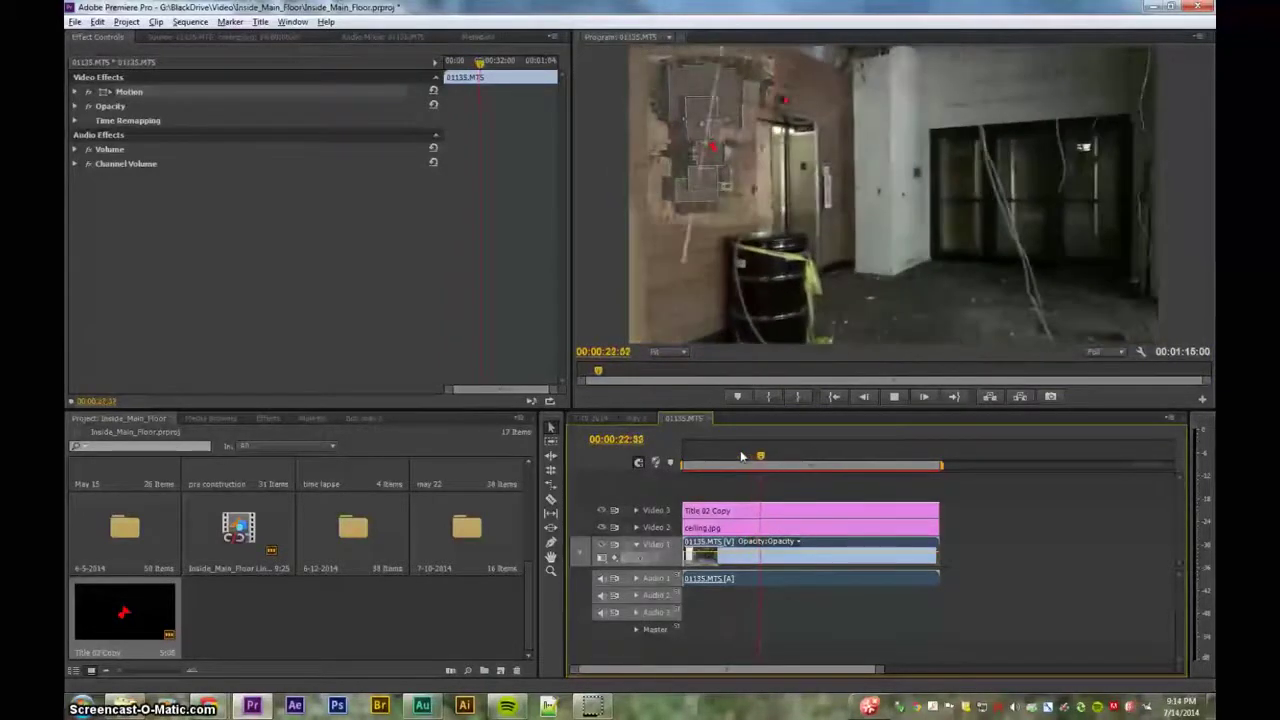
key("space")
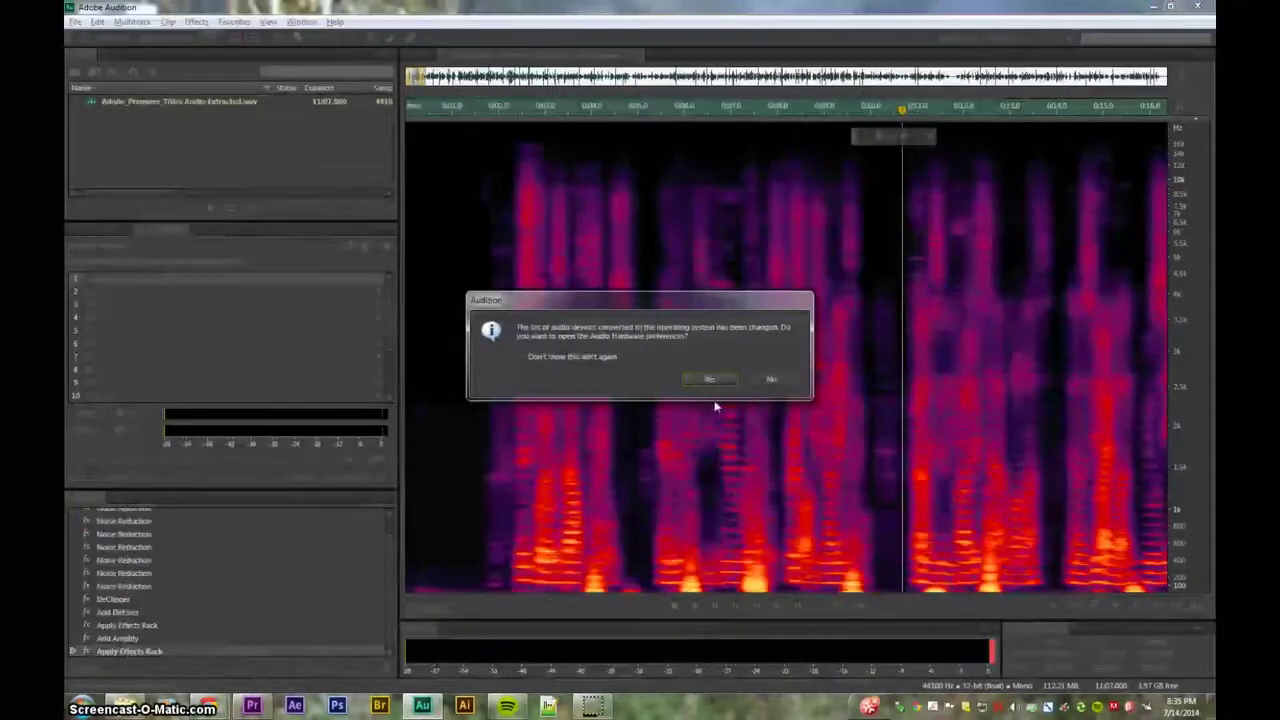
- Switch to Premiere Pro and delete the credits text title from the screencast.prproj project
left_click(266, 711)
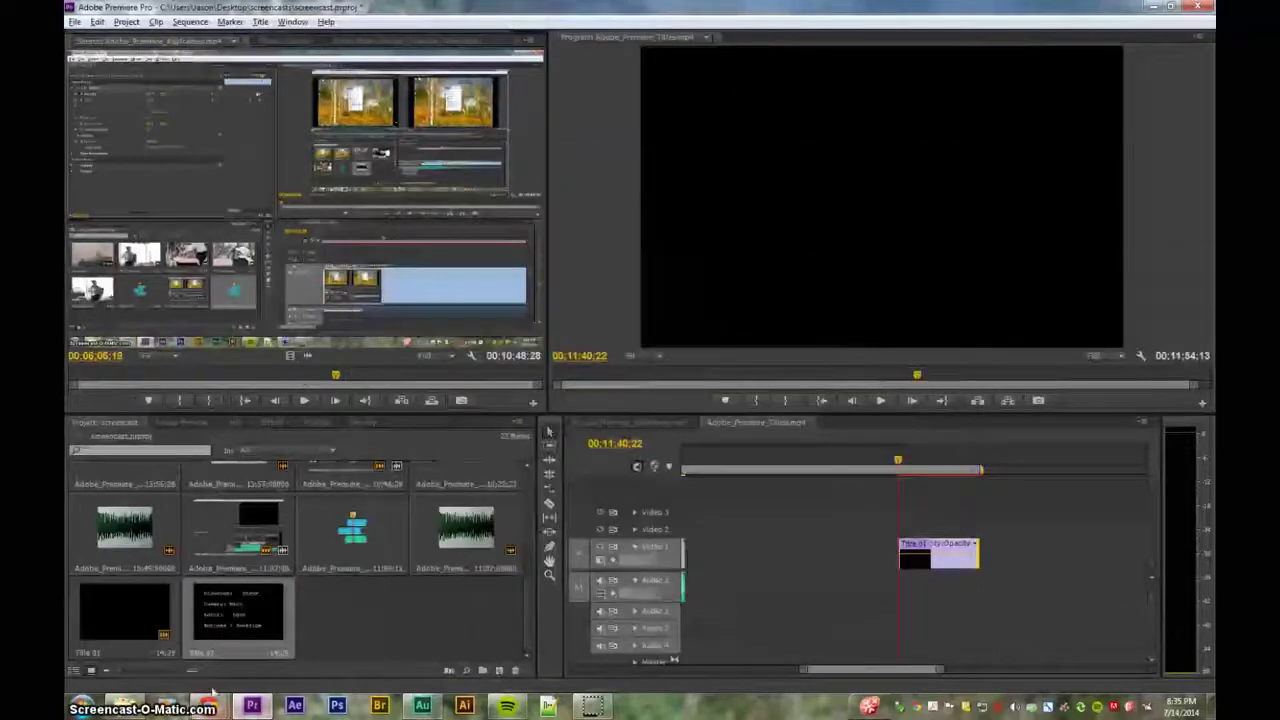
left_click(323, 648)
left_click(257, 626)
key("Delete")
left_click(150, 616)
left_click(239, 627)
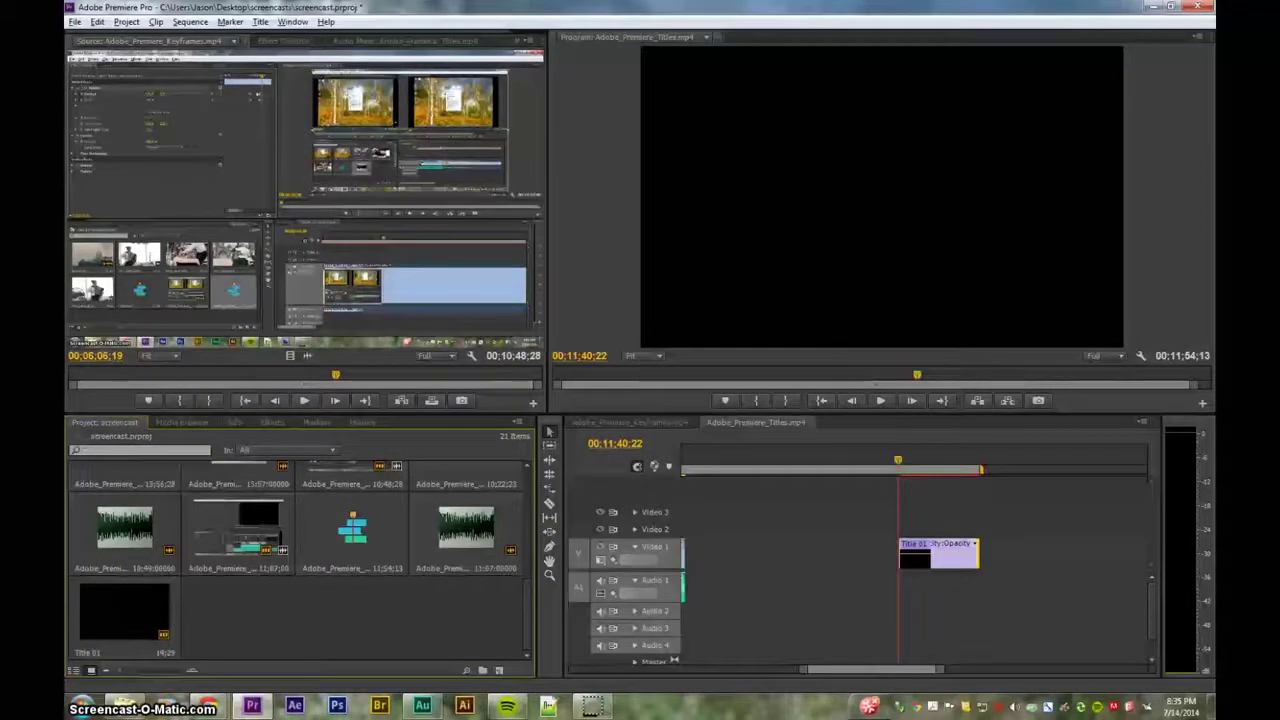
- Create a new title in the screencast project, accepting the suggested settings
left_click(260, 21)
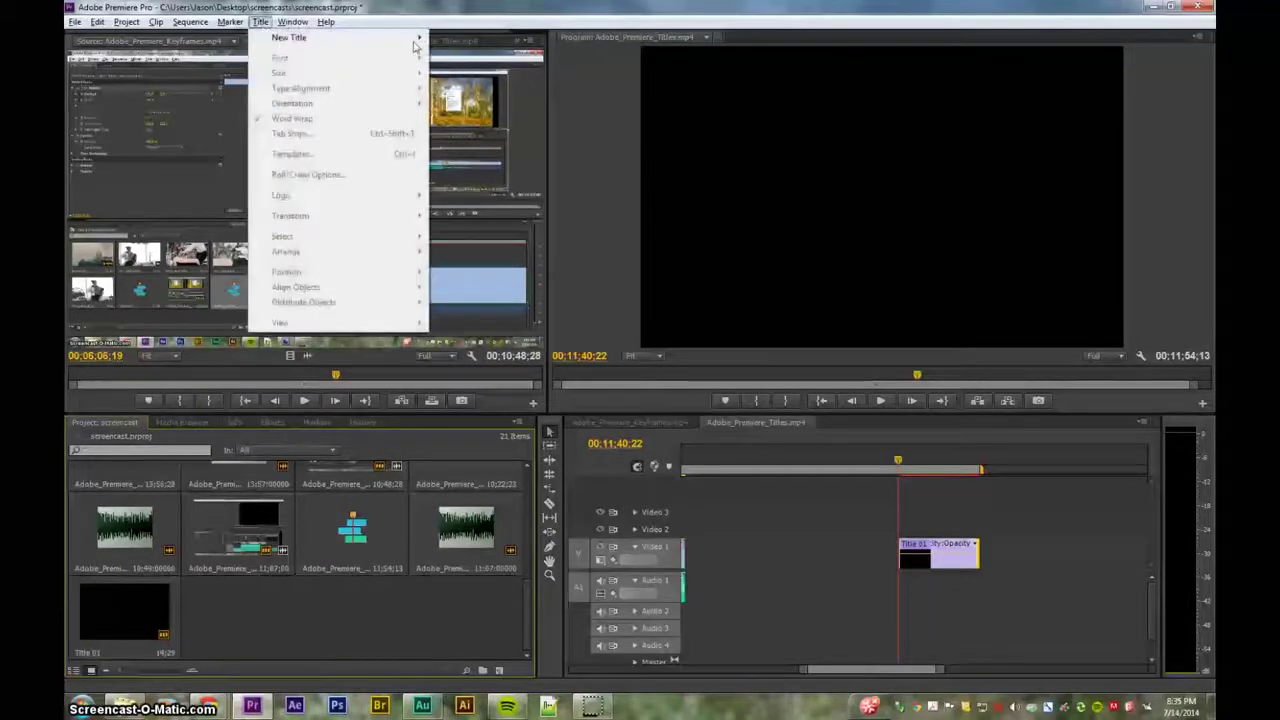
mouse_move(415, 40)
left_click(492, 60)
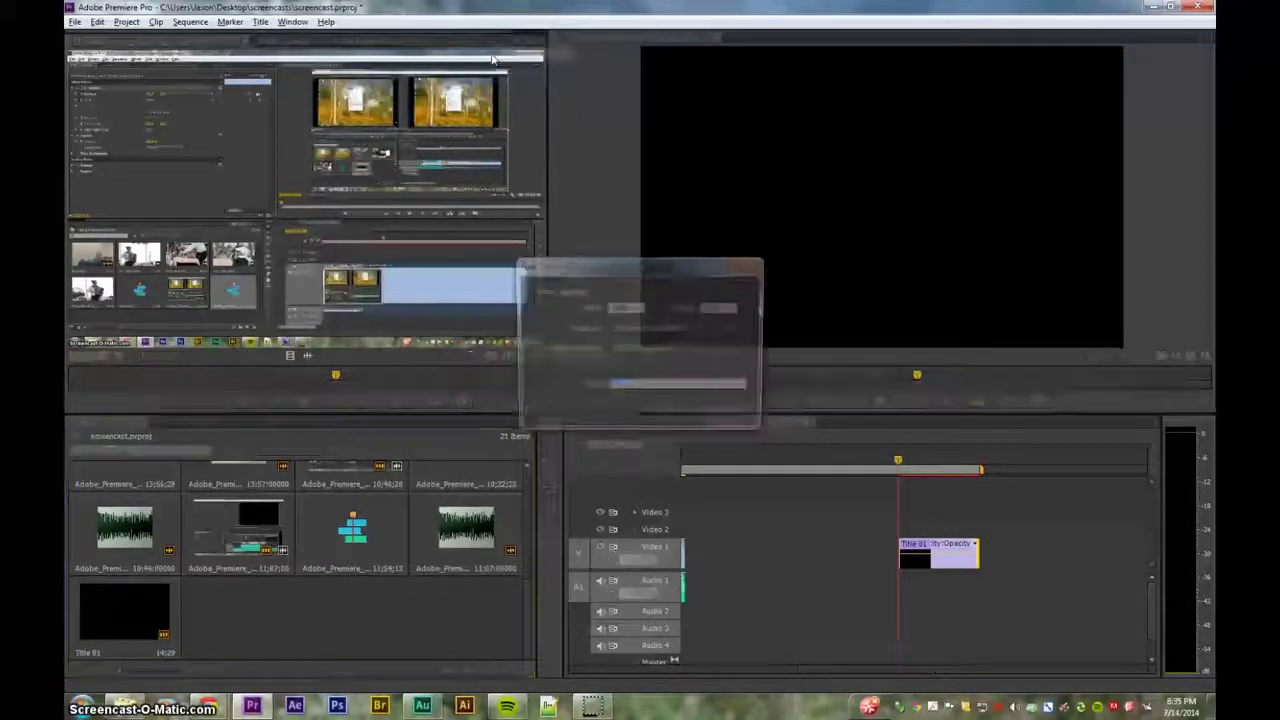
left_click(666, 417)
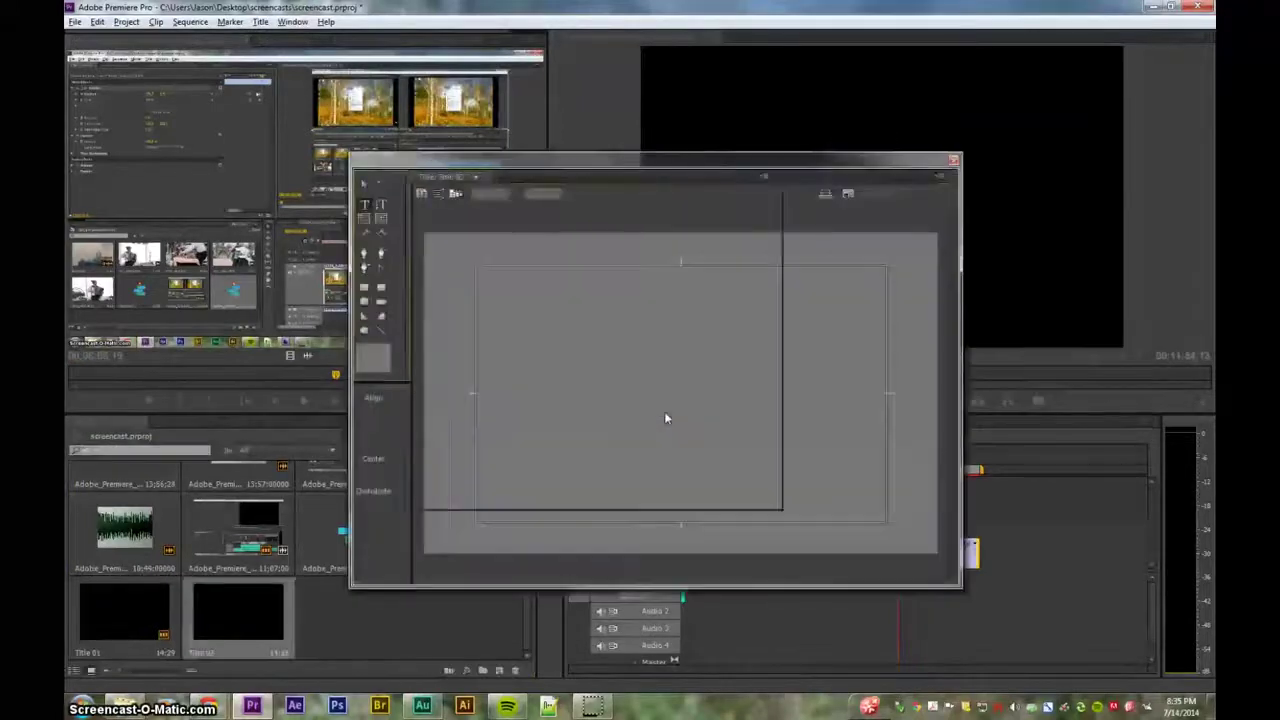
- Draw a text area about 1228 by 794 across the title's safe area and set its font size to 52
left_click_drag(460, 282, 712, 442)
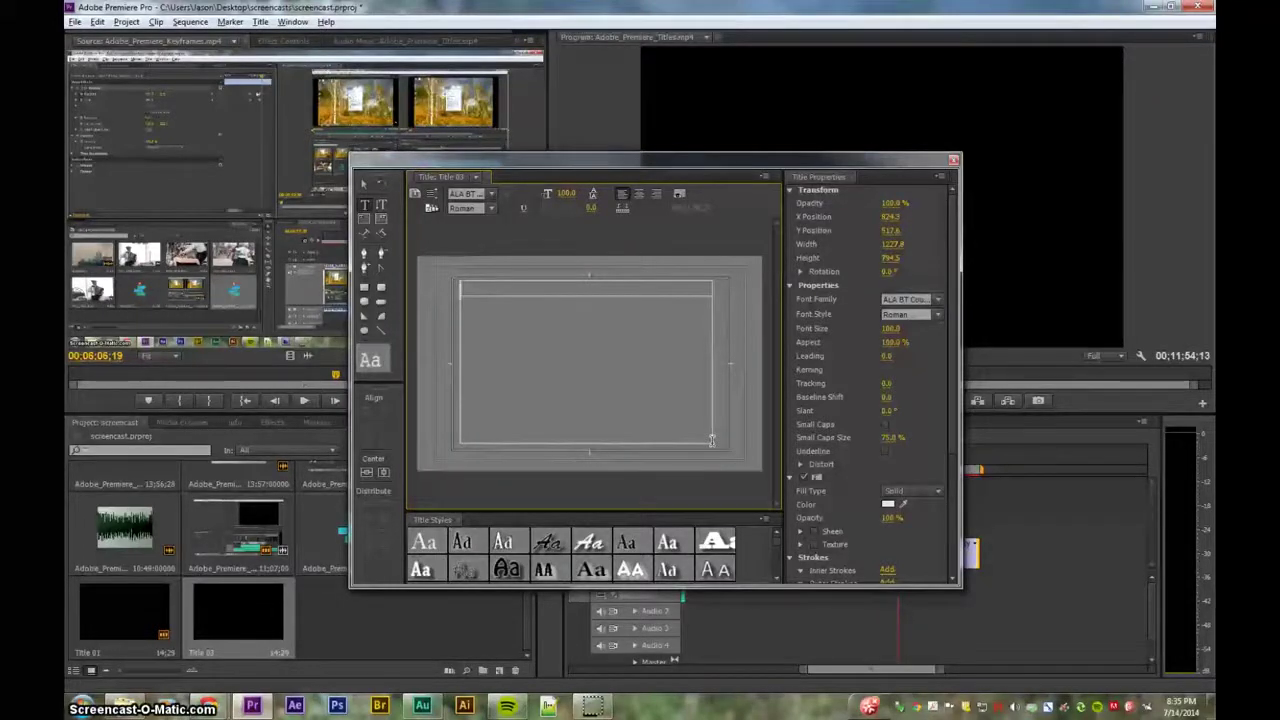
left_click_drag(570, 195, 528, 195)
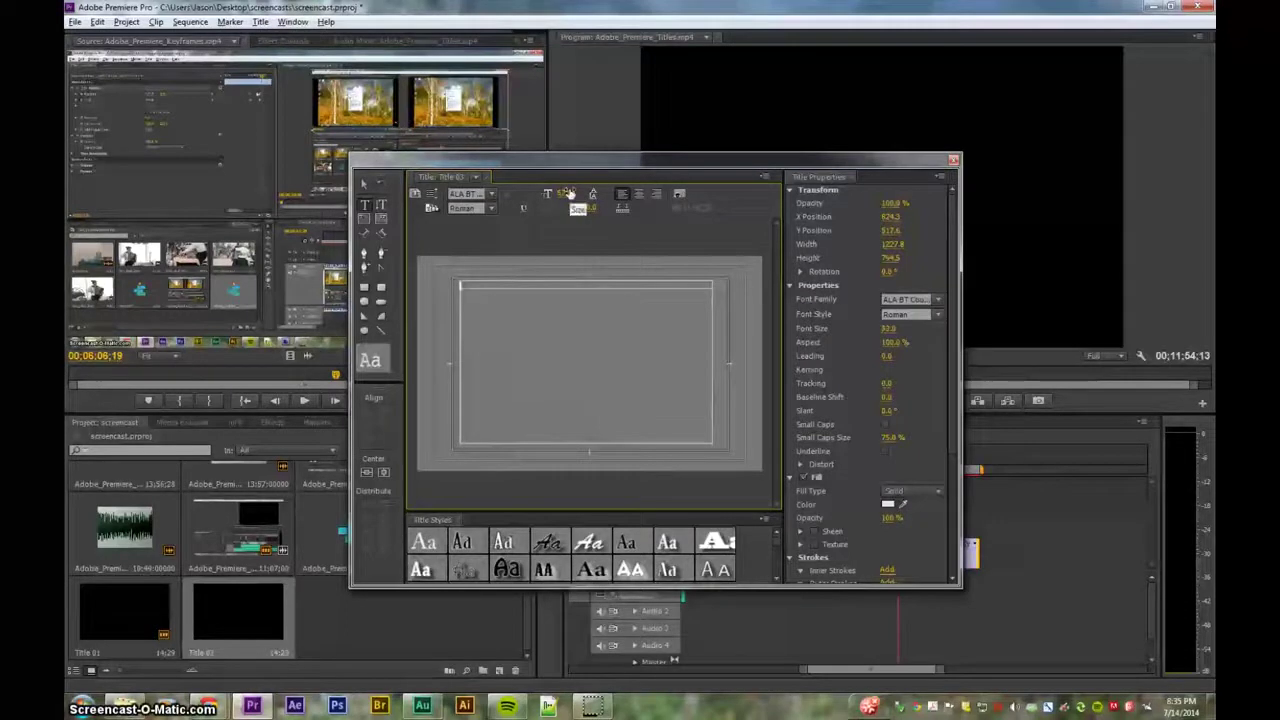
key("c")
key("r")
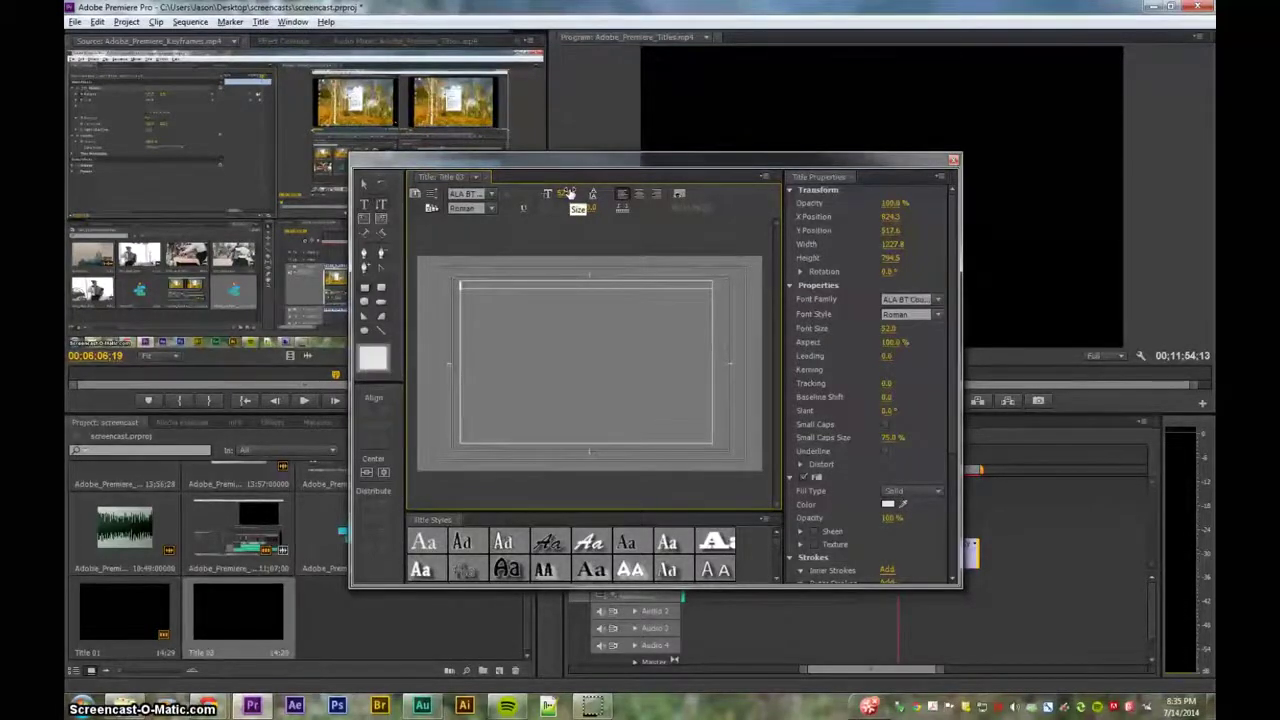
left_click(366, 206)
left_click(488, 296)
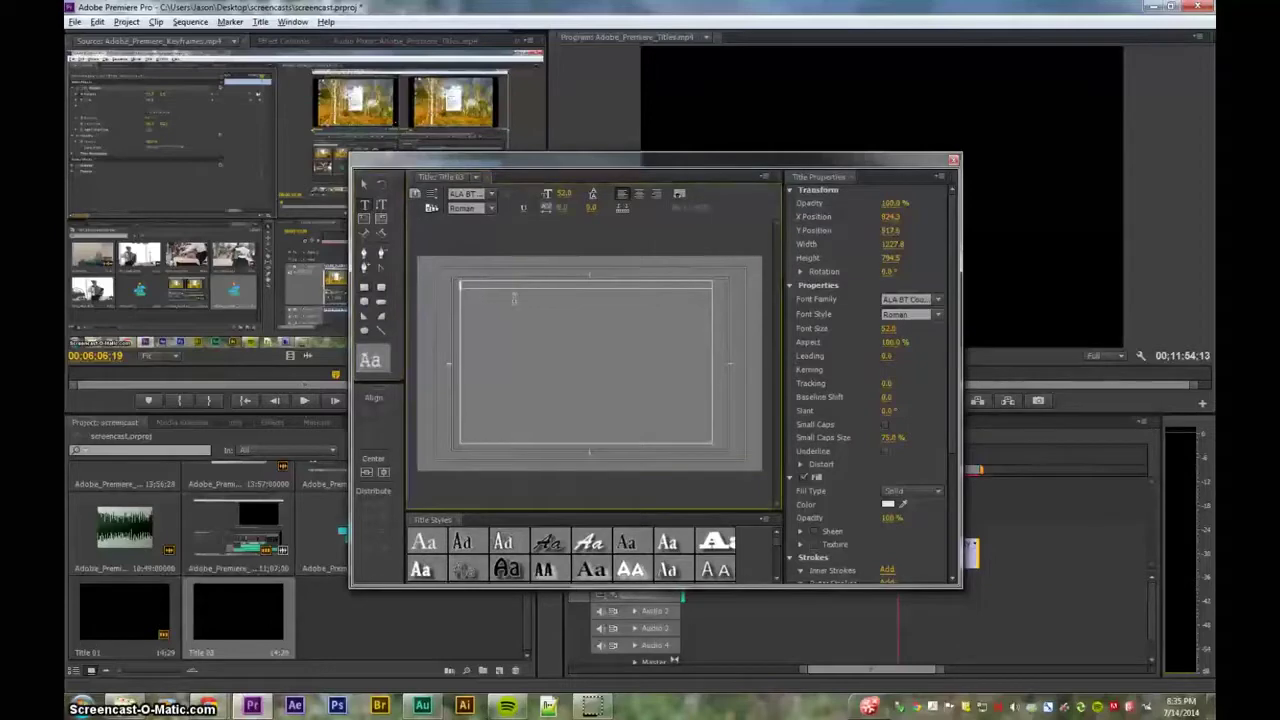
- Enter the credit line "Director: Some guy" in the text area, followed by a blank line
type("Director: ")
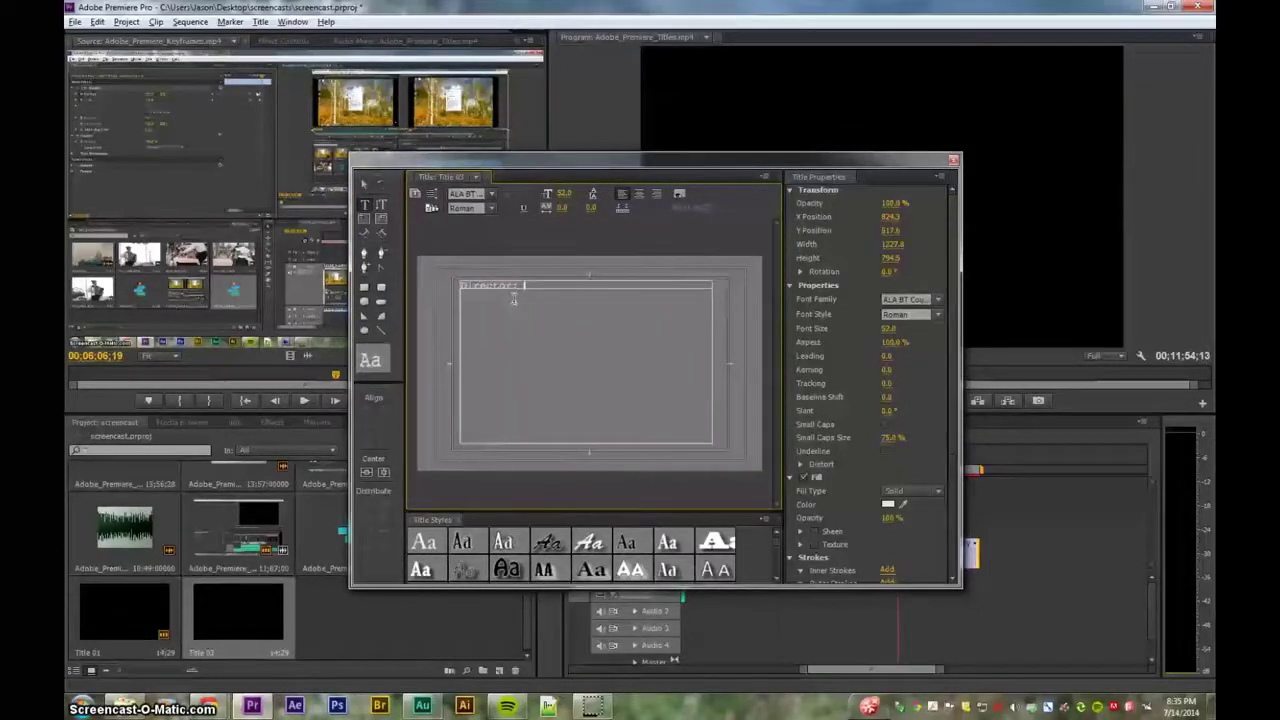
type("   Some guy")
key("Return")
key("Return")
type("Star")
key("BackSpace")
key("BackSpace")
key("BackSpace")
key("BackSpace")
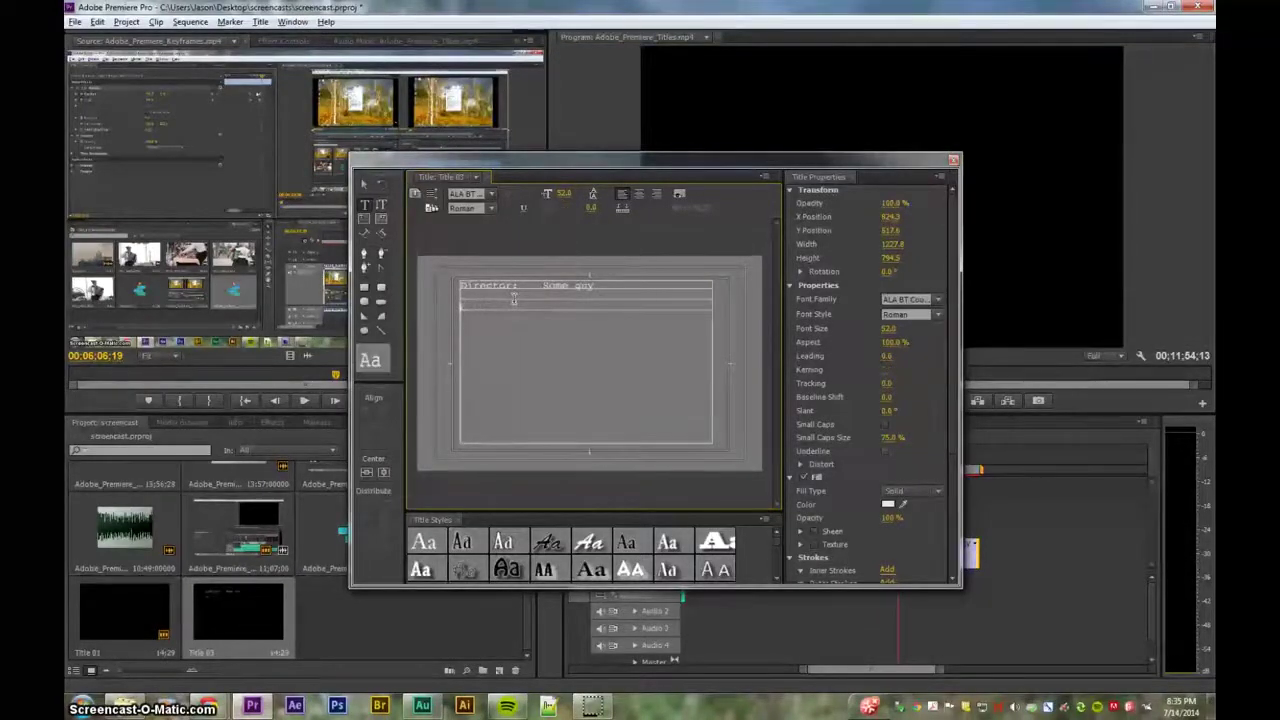
- Add the credit lines "Actor : Some dude" and "Actress: Some girl", separated by blank lines
type("Produce     Some Dude")
key("Return")
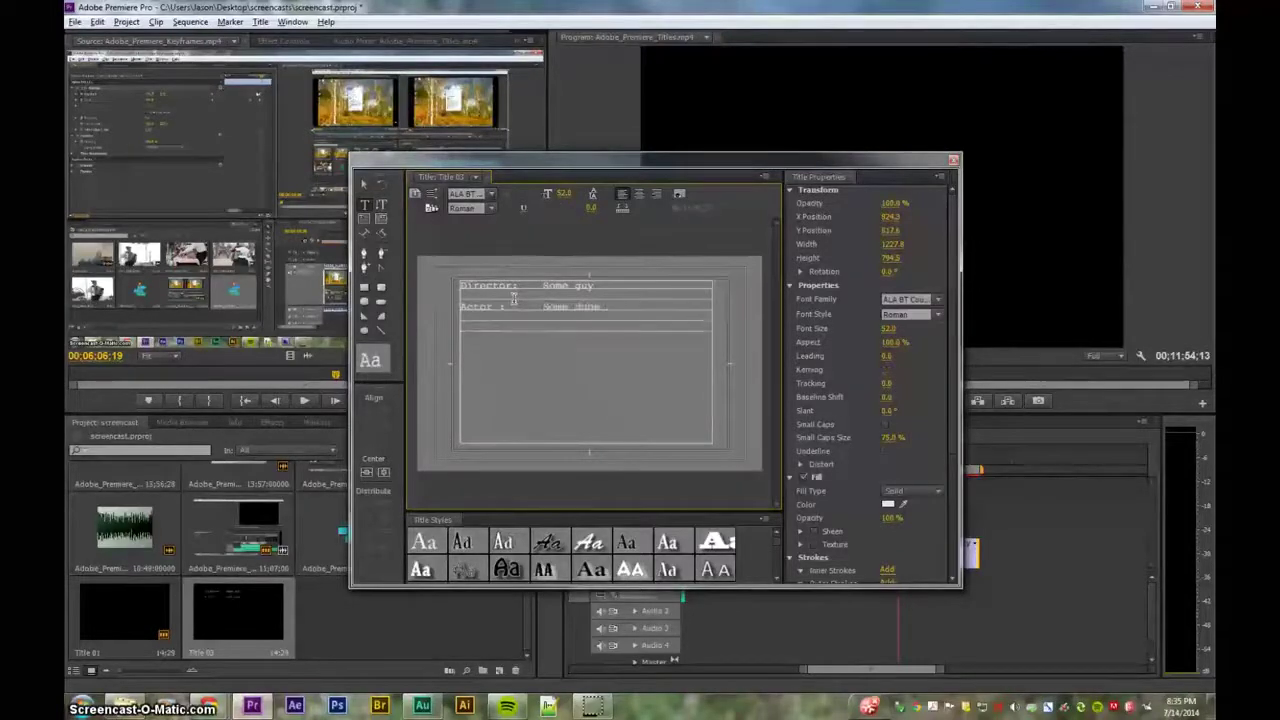
type("Actress")
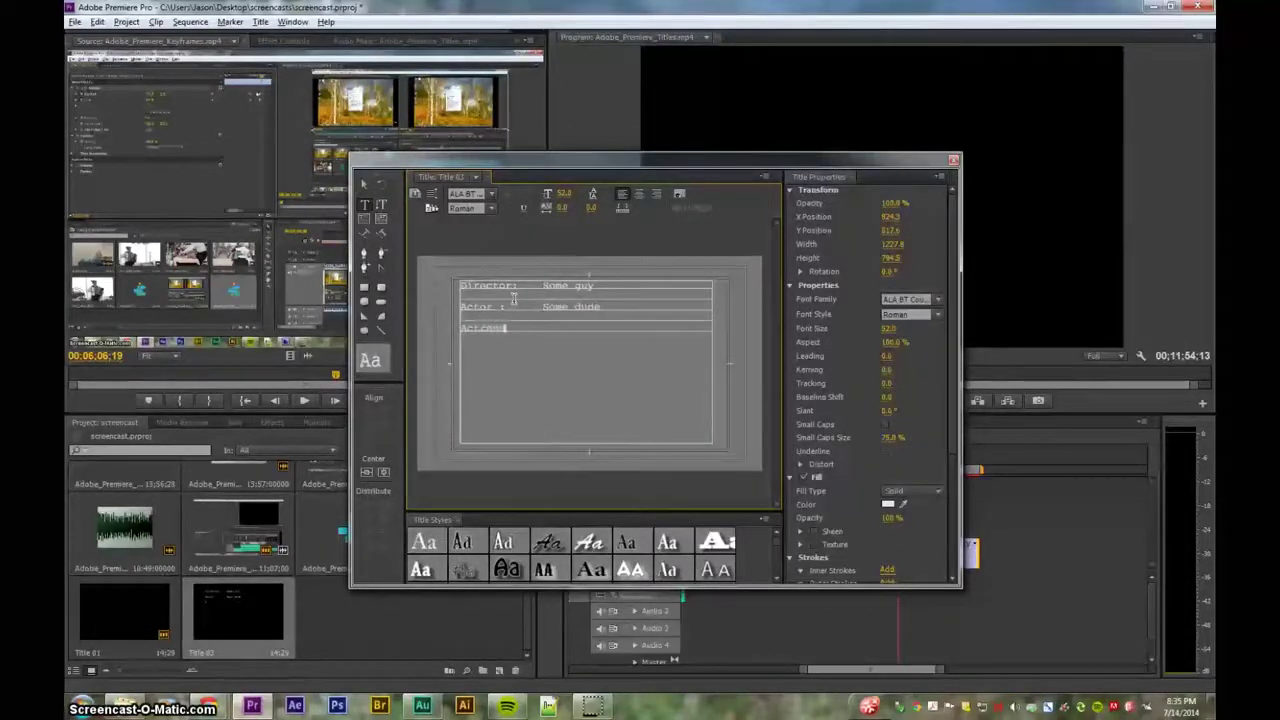
type(":    Some girl")
key("Return")
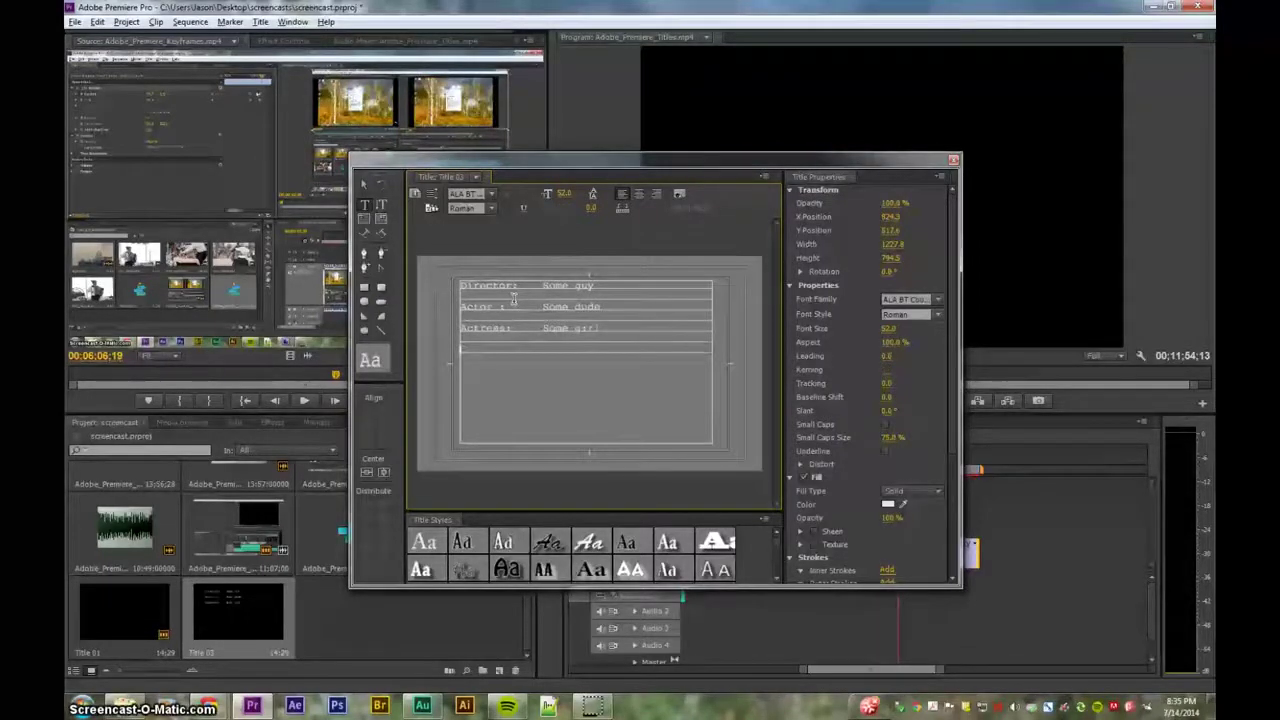
- Add Camera and Key Grip credit lines, each with a crew member's first name aligned to the name column
type("Camera:")
key("Tab")
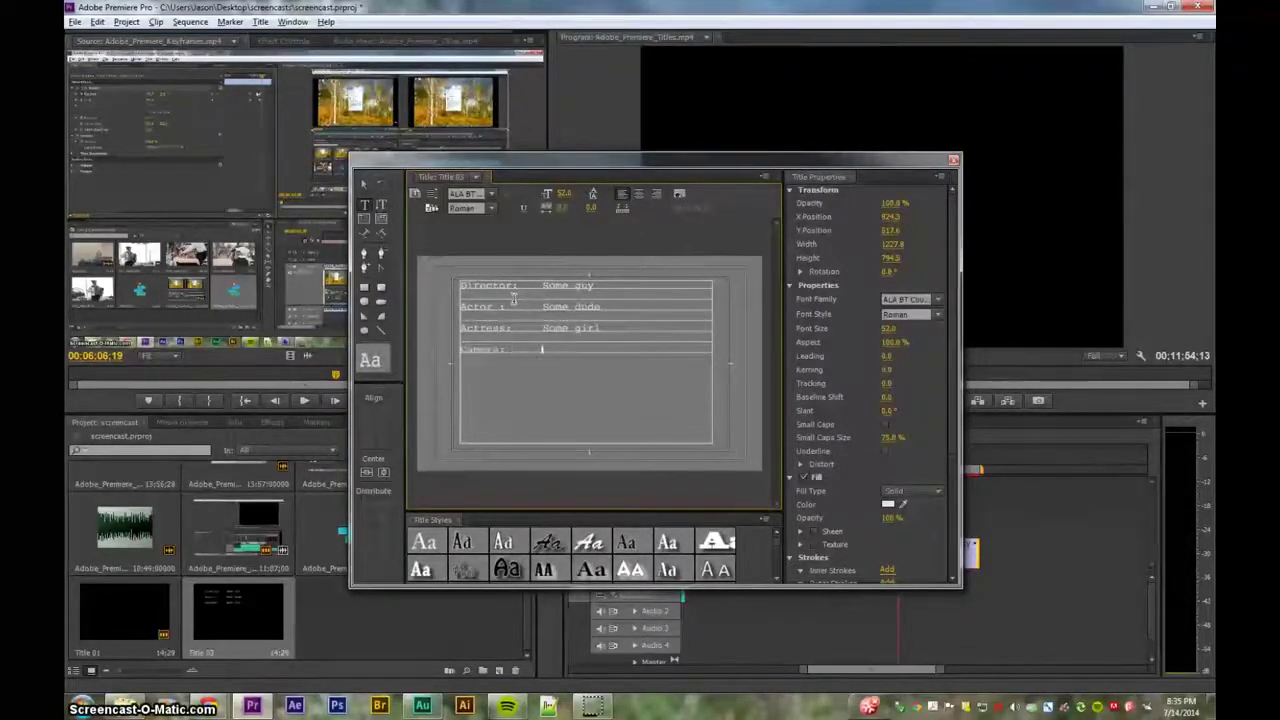
type("Jeff")
key("Return")
type("Edi")
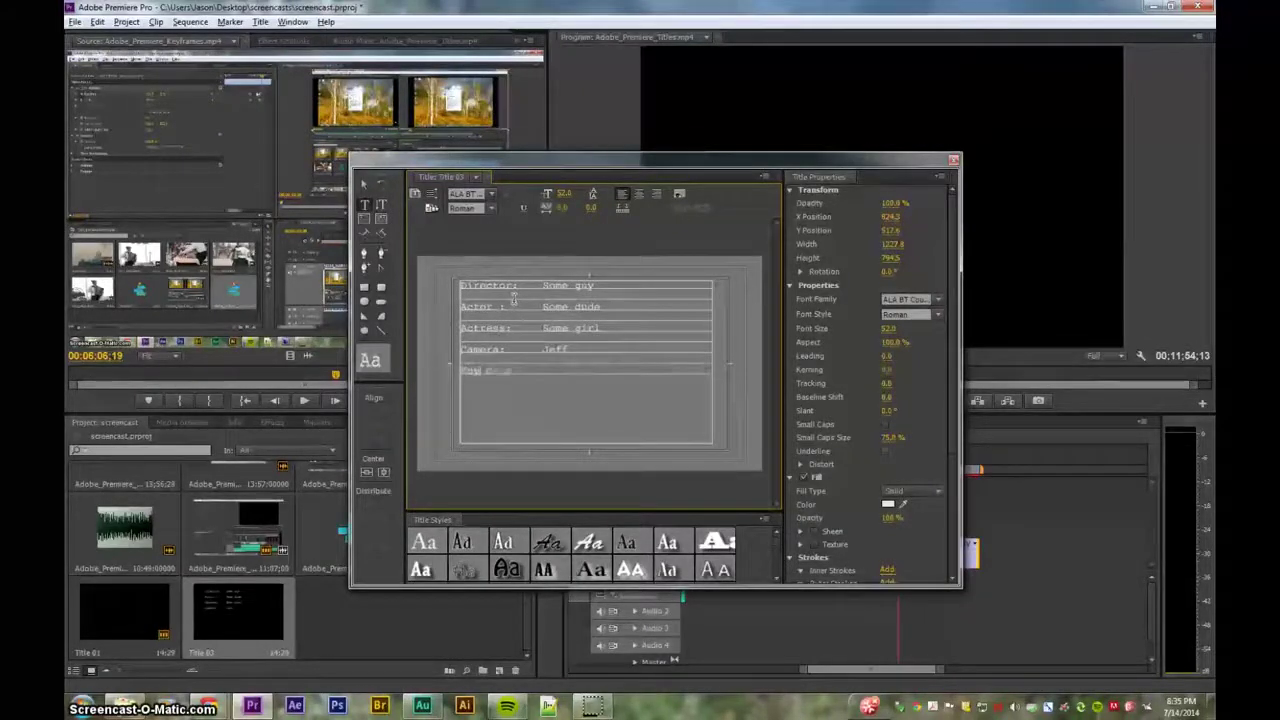
type(" Grip:")
key("Tab")
type("Michael")
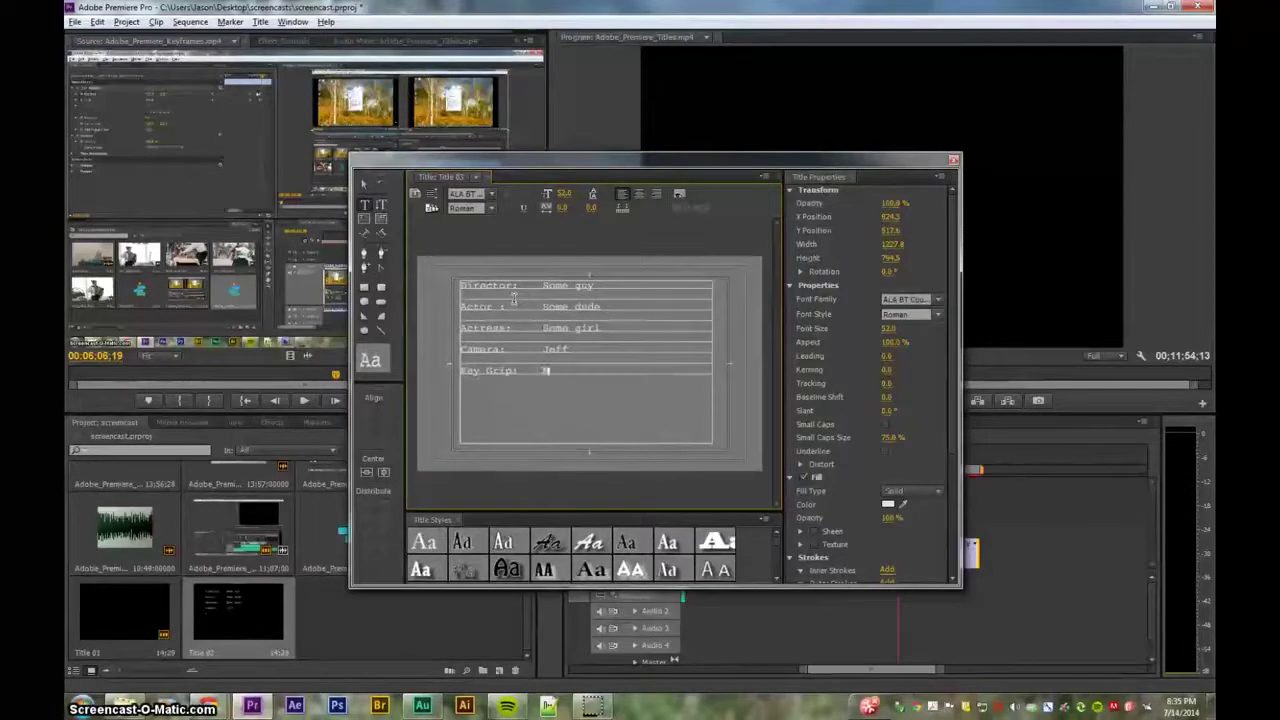
key("Return")
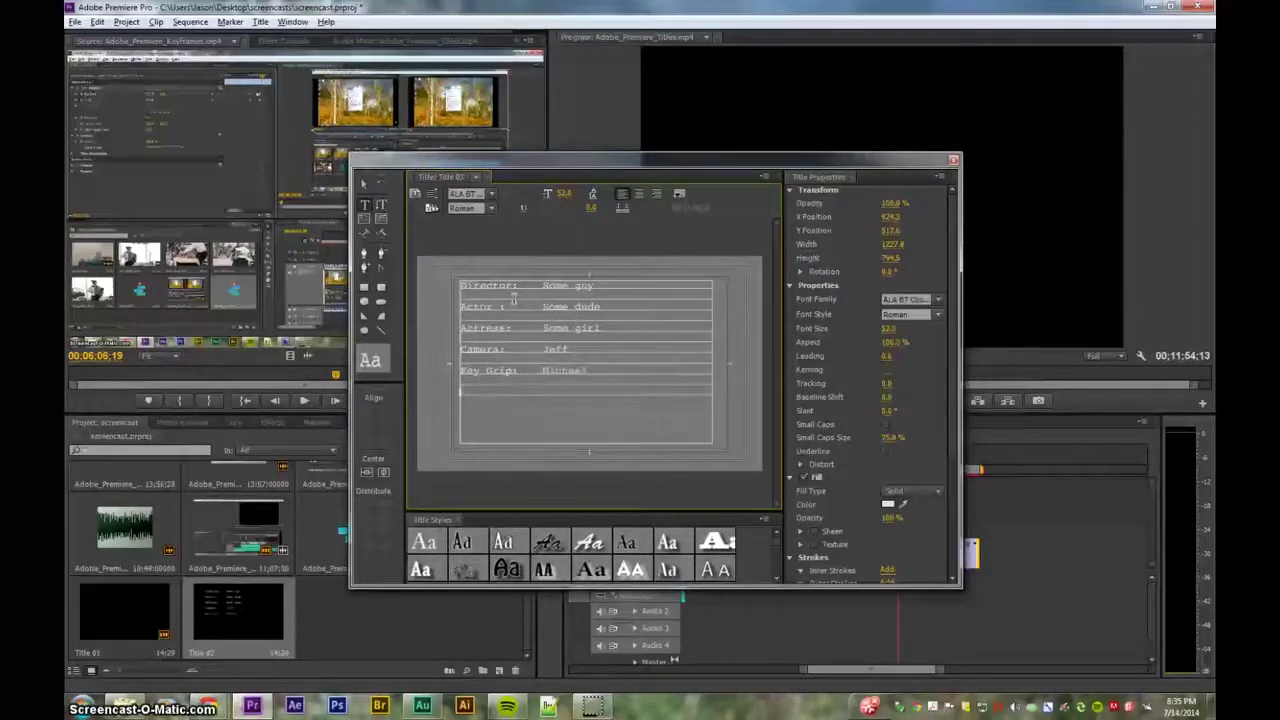
- Add a Hot Chocolate credit line with a crew member's first name below the Key Grip line
type("Cater")
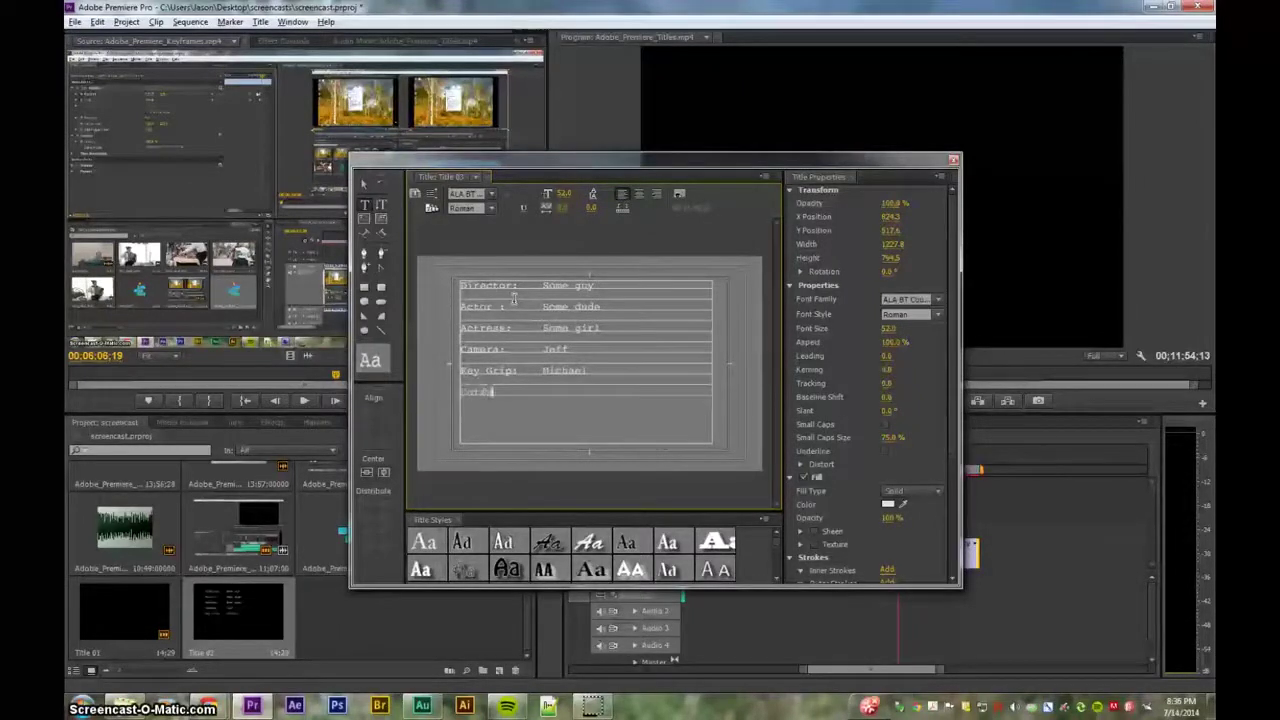
type(" guy:")
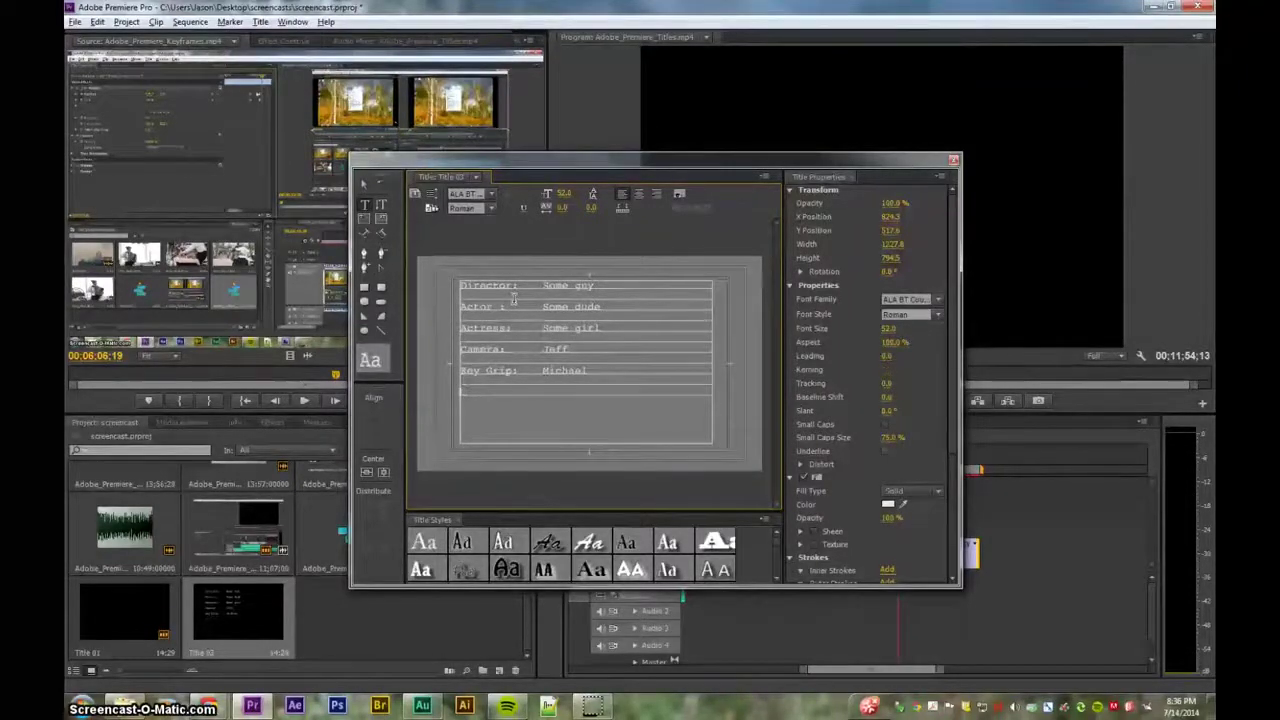
type("Dog Groomlate: ")
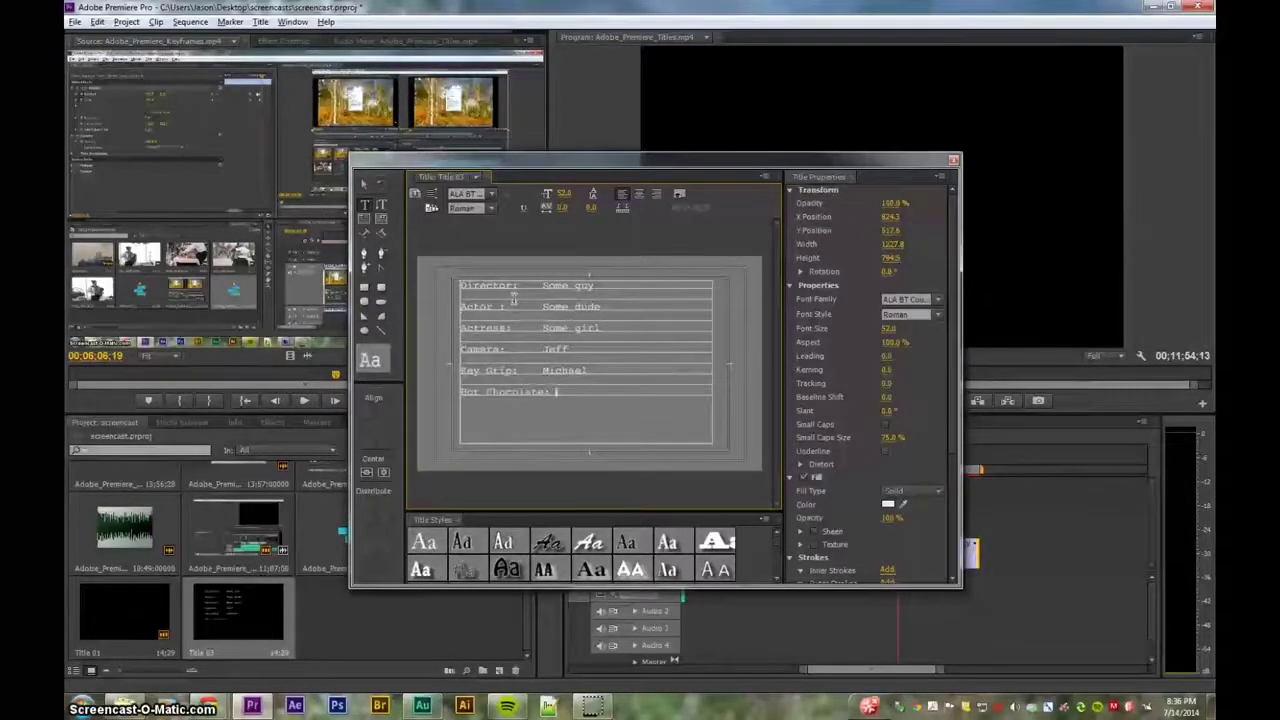
type("Monica")
key("Return")
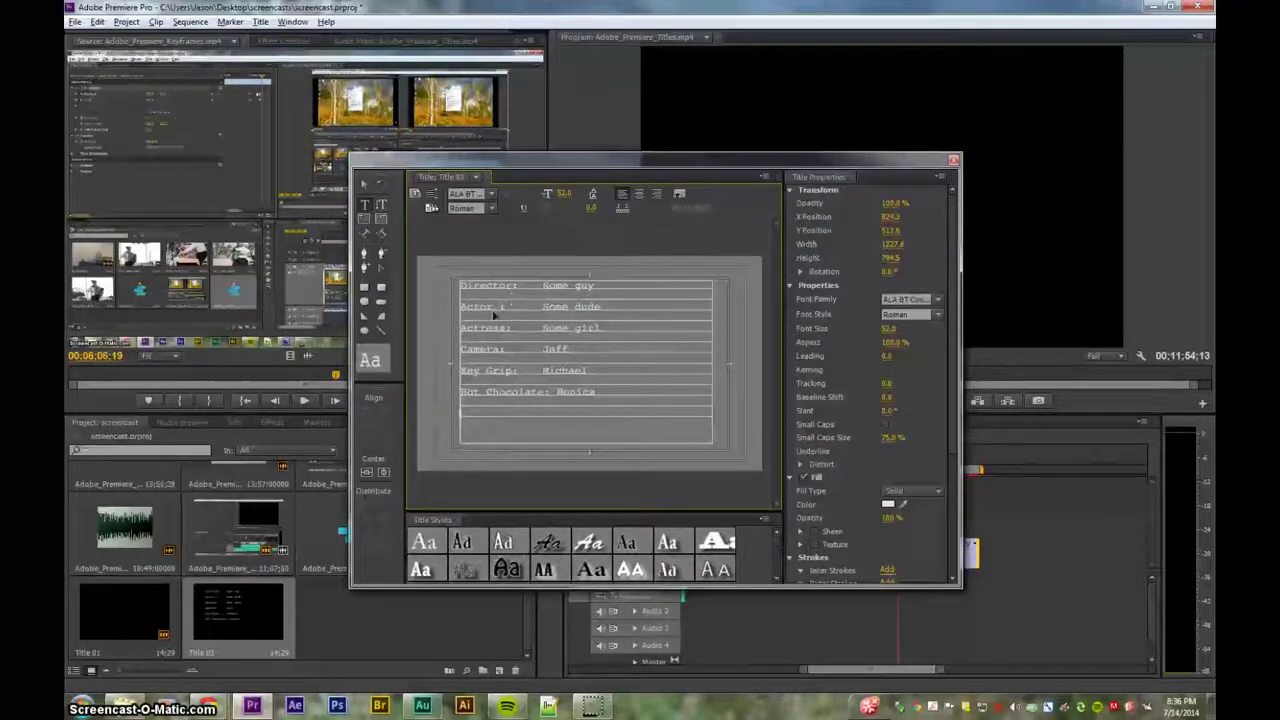
- Enlarge all the credits text to size 90, centre-align it, and centre the text area horizontally in the frame
key("ctrl+a")
mouse_move(564, 196)
left_mouse_down()
mouse_move(592, 196)
mouse_move(571, 193)
left_mouse_up()
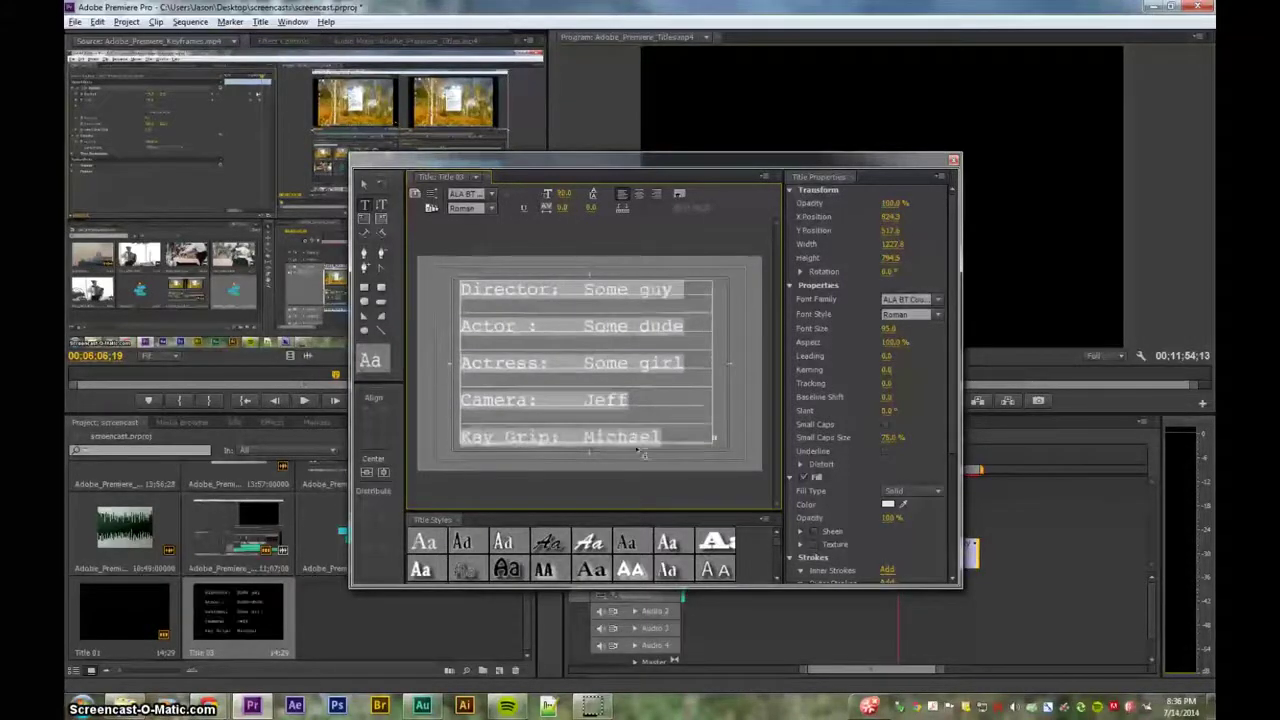
left_click(638, 193)
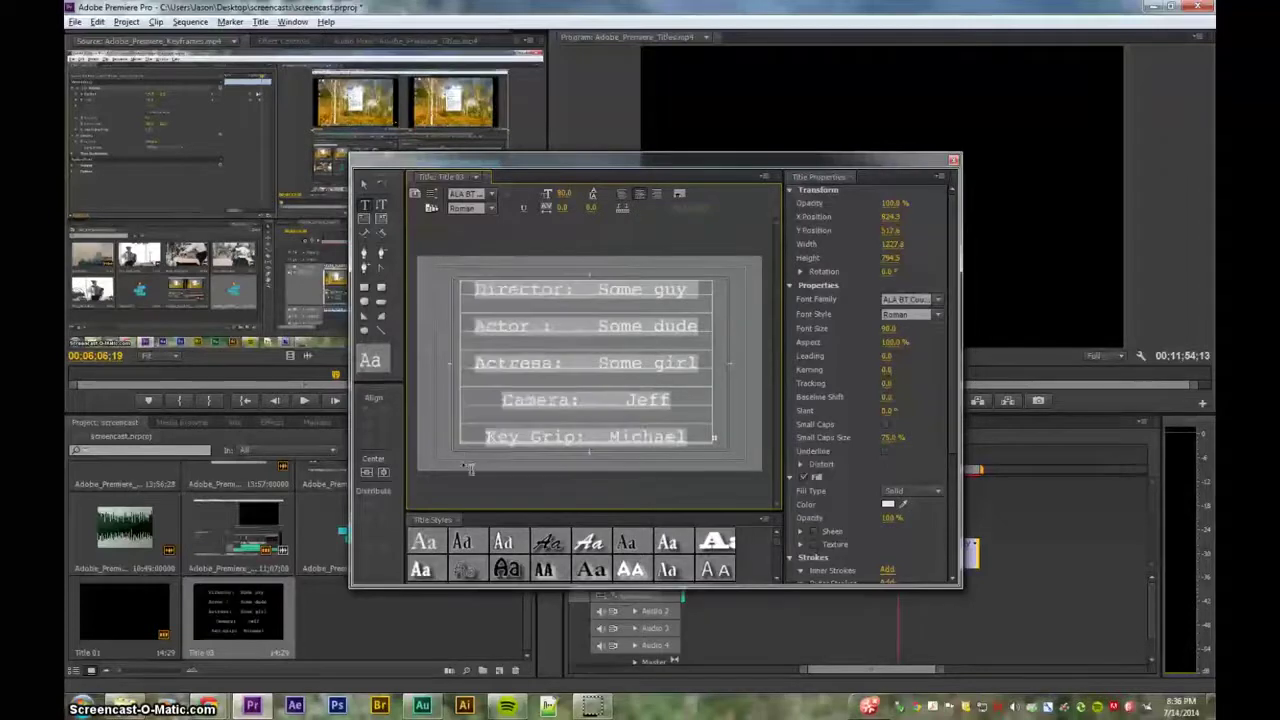
left_click(384, 474)
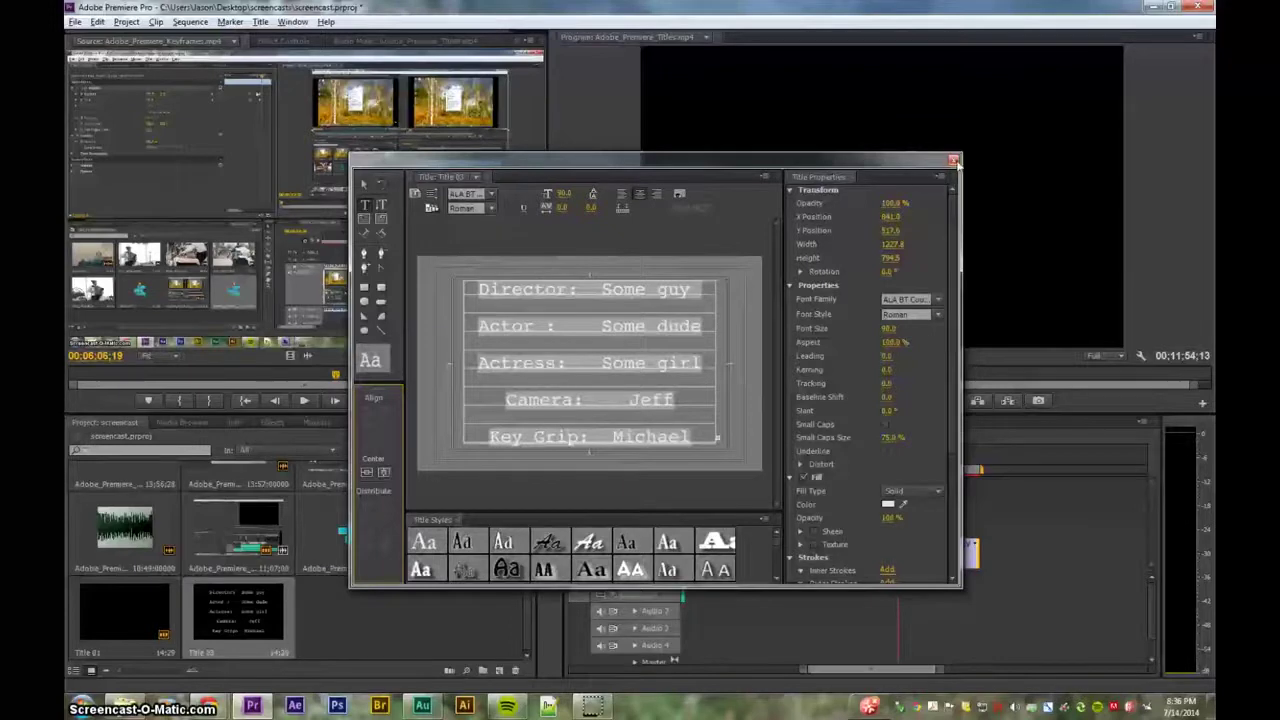
left_click(956, 162)
- Set the credits title on the timeline to the Roll type, starting and ending off screen
double_click(851, 565)
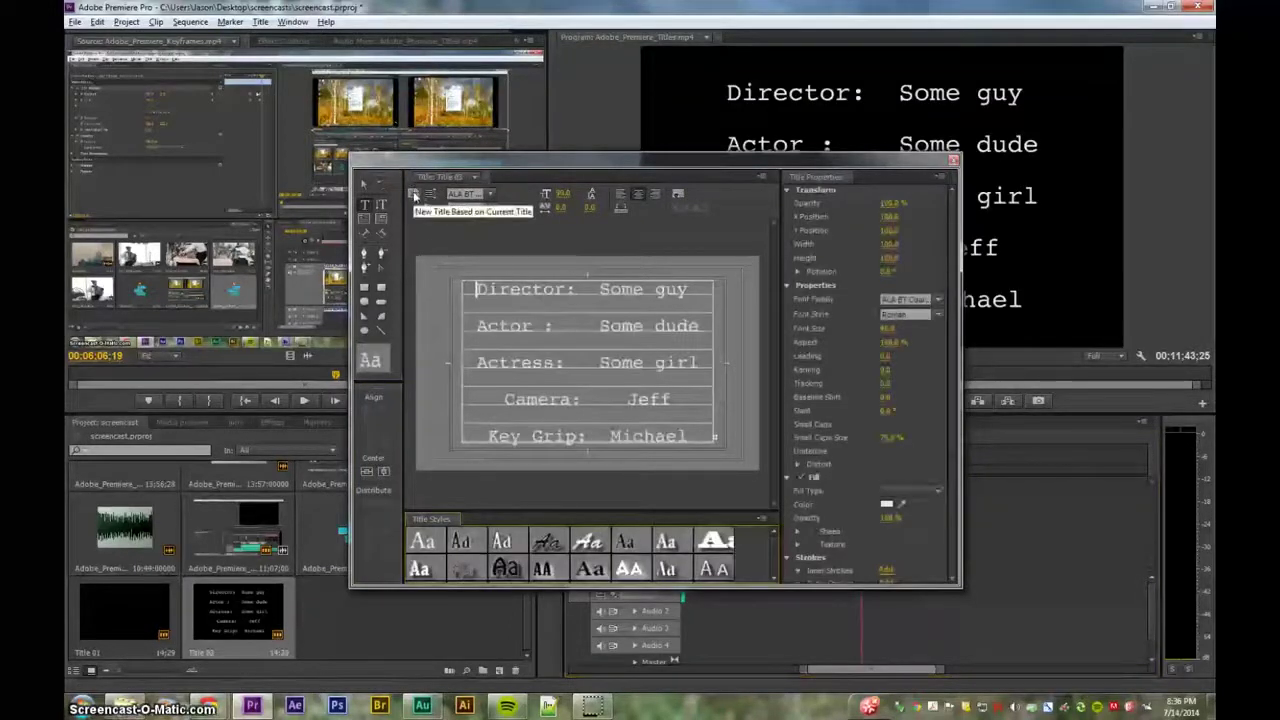
left_click(429, 194)
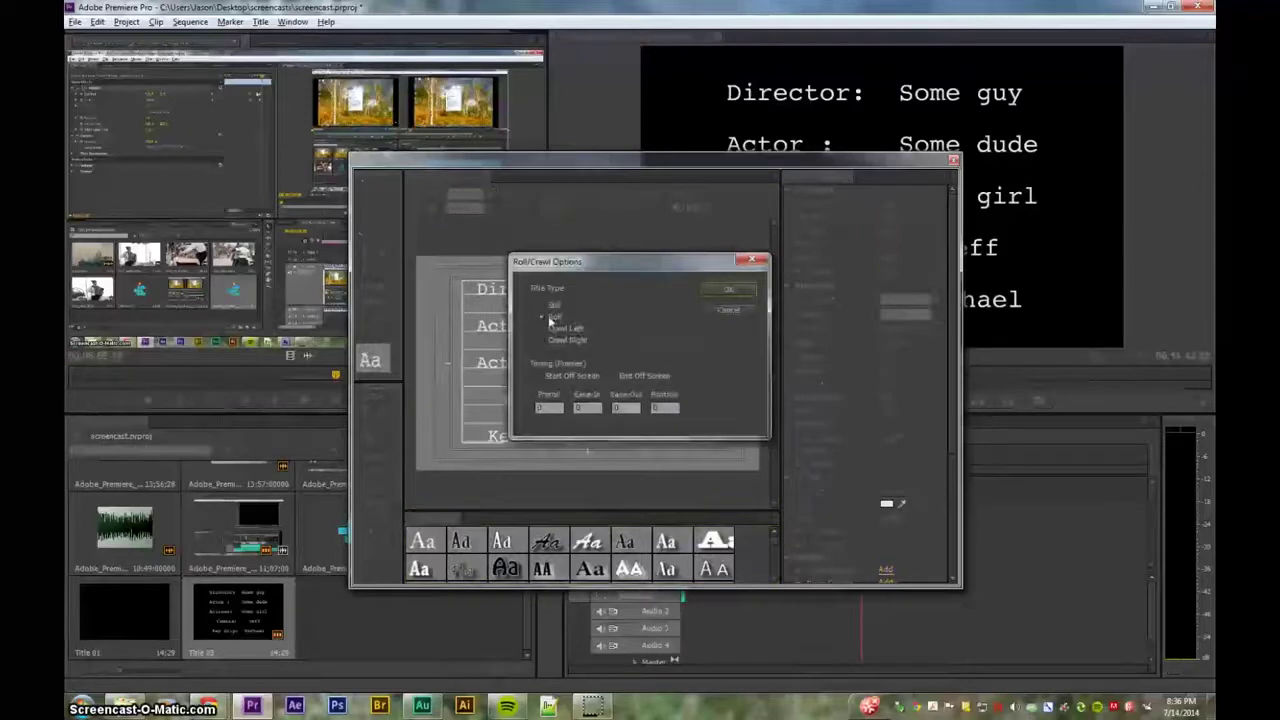
left_click(539, 376)
left_click(614, 376)
left_click(728, 289)
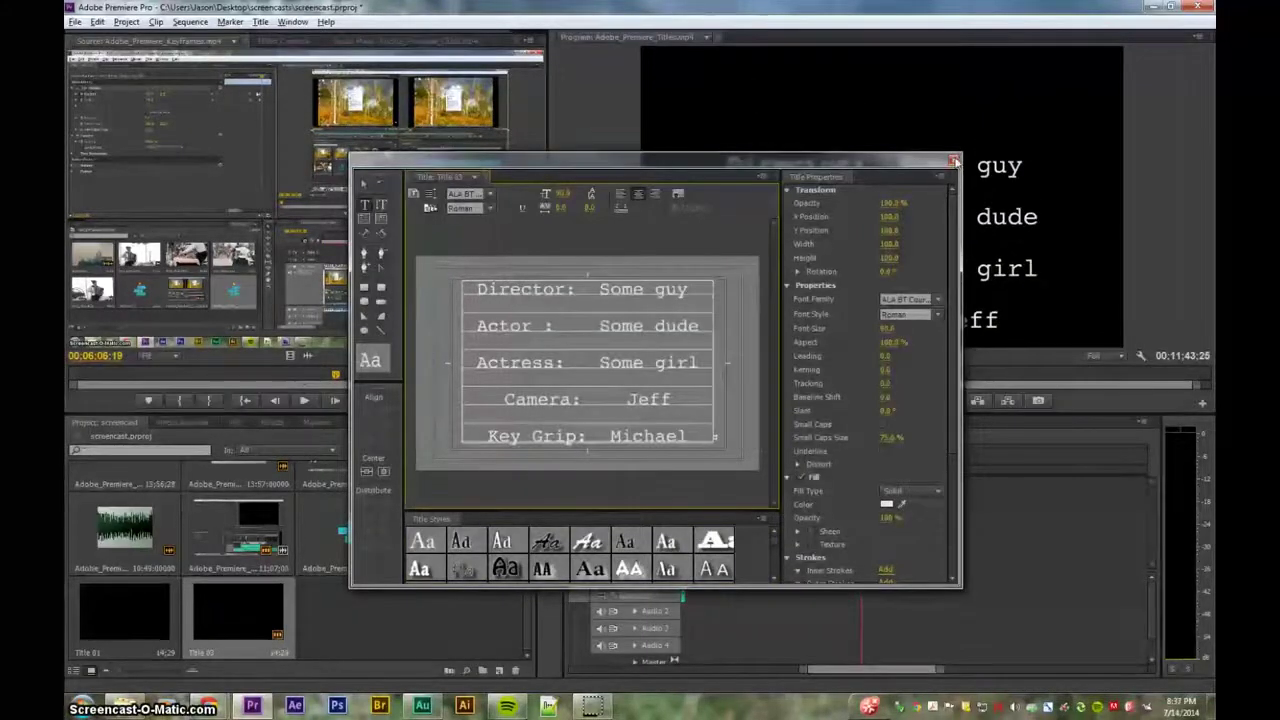
left_click(953, 159)
- Play the credits clip from its start to check the rolling motion
left_click_drag(861, 470, 822, 476)
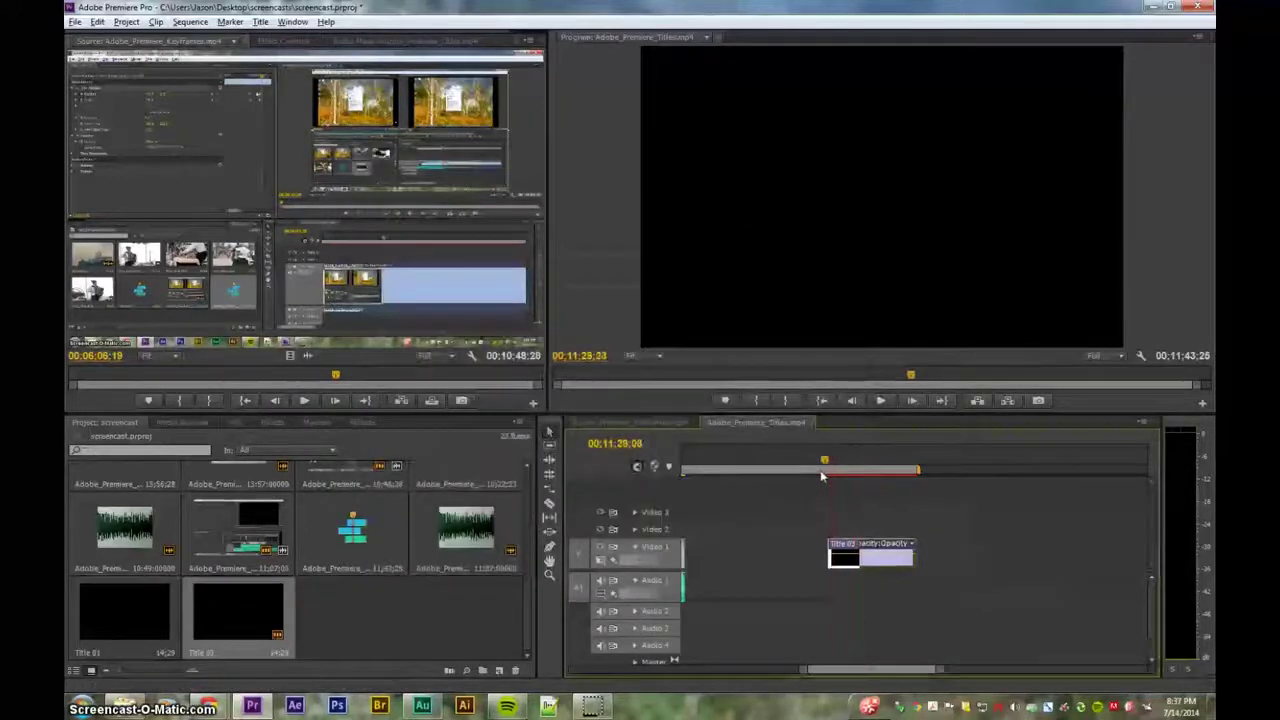
key("space")
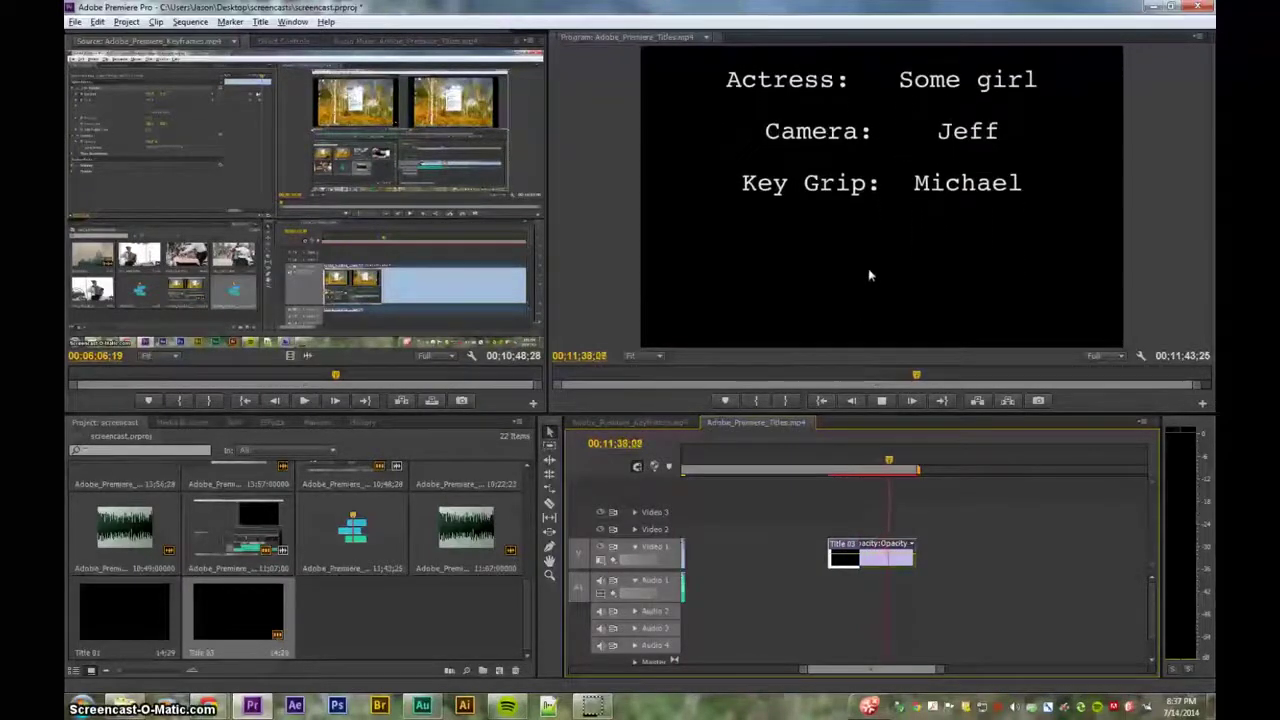
key("space")
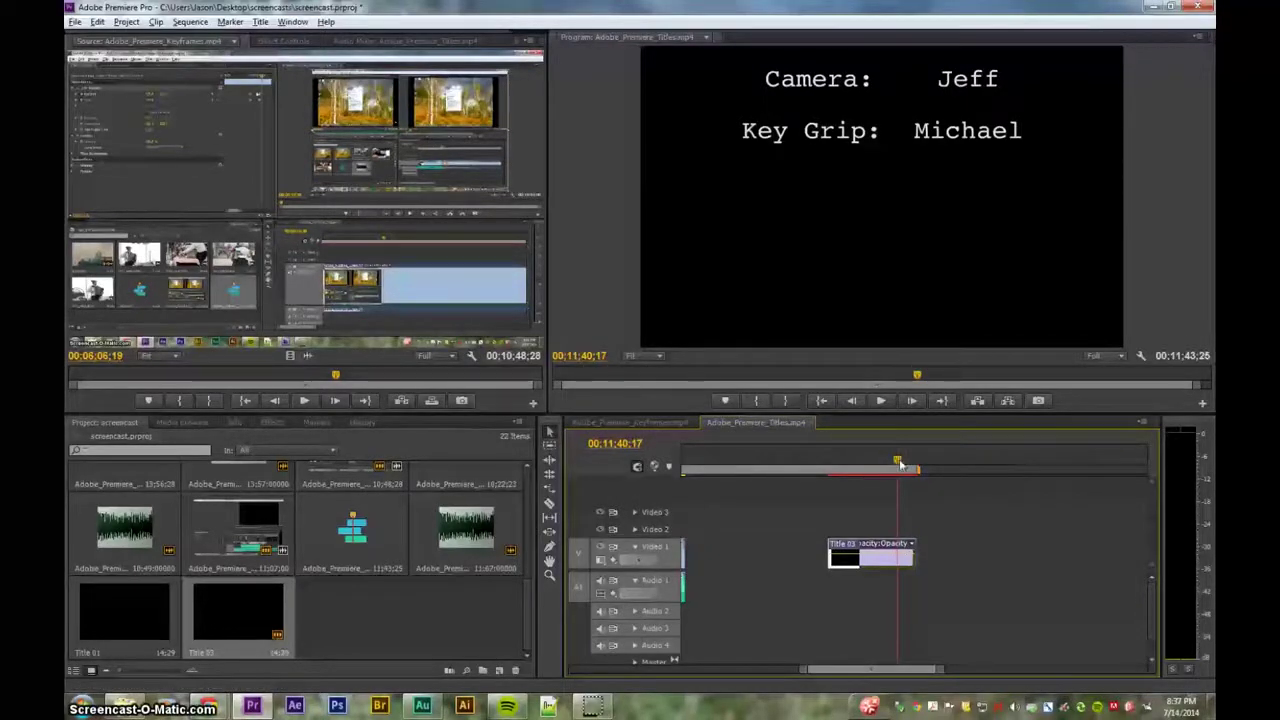
- Lengthen the credits clip to a duration of 00;00;33;25 and play it to check the slower roll
left_click_drag(907, 557, 1020, 558)
key("space")
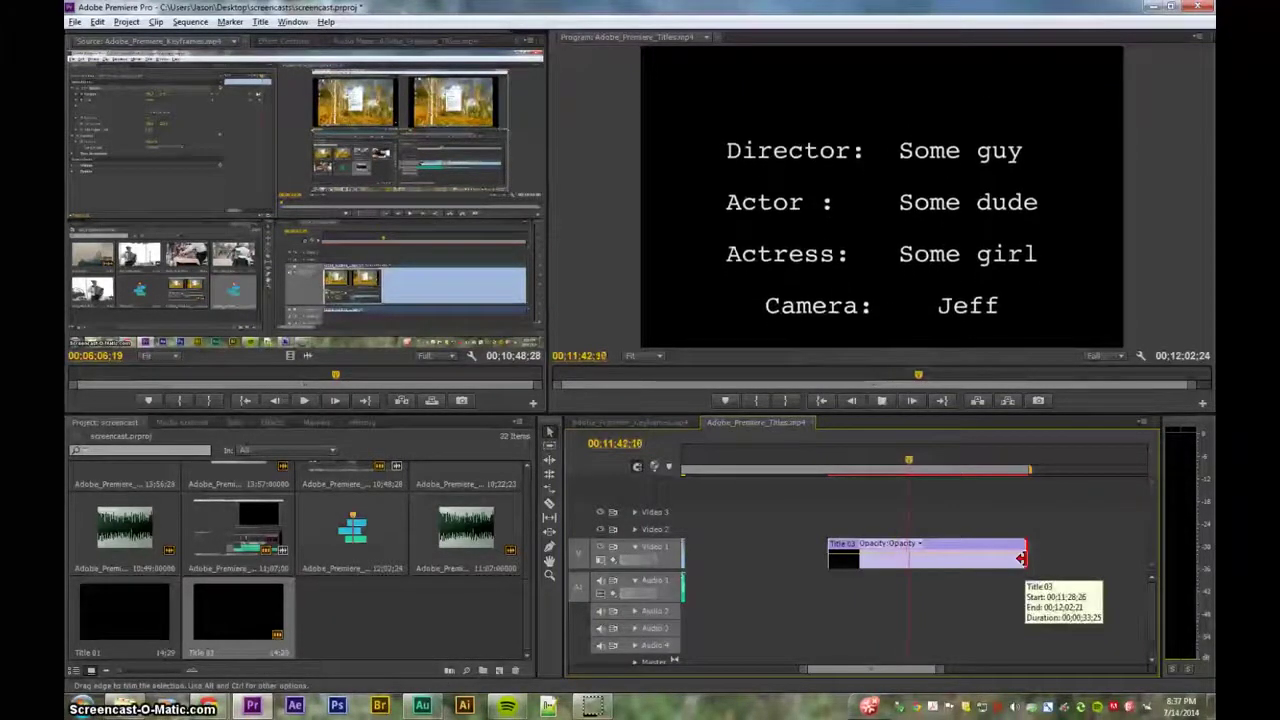
key("space")
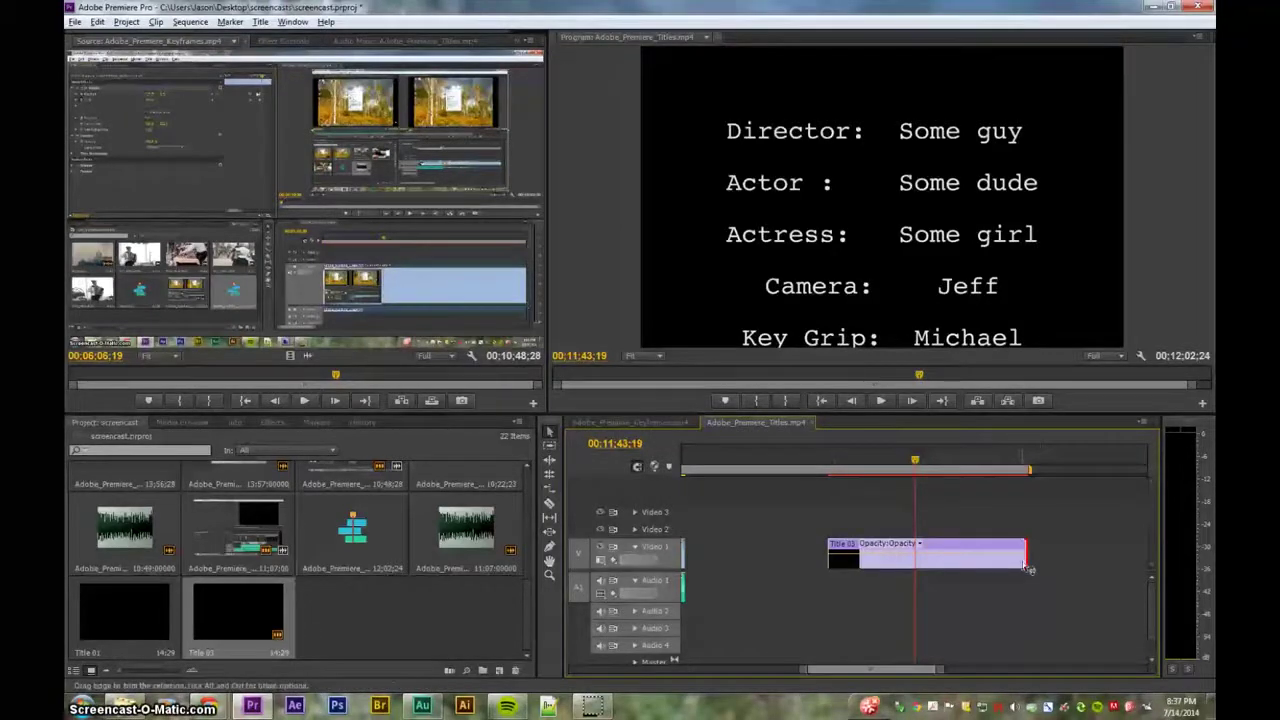
- Shorten the credits clip to end at about 00;11;34;05 and play it from the start to check the faster roll
left_click_drag(1021, 561, 903, 563)
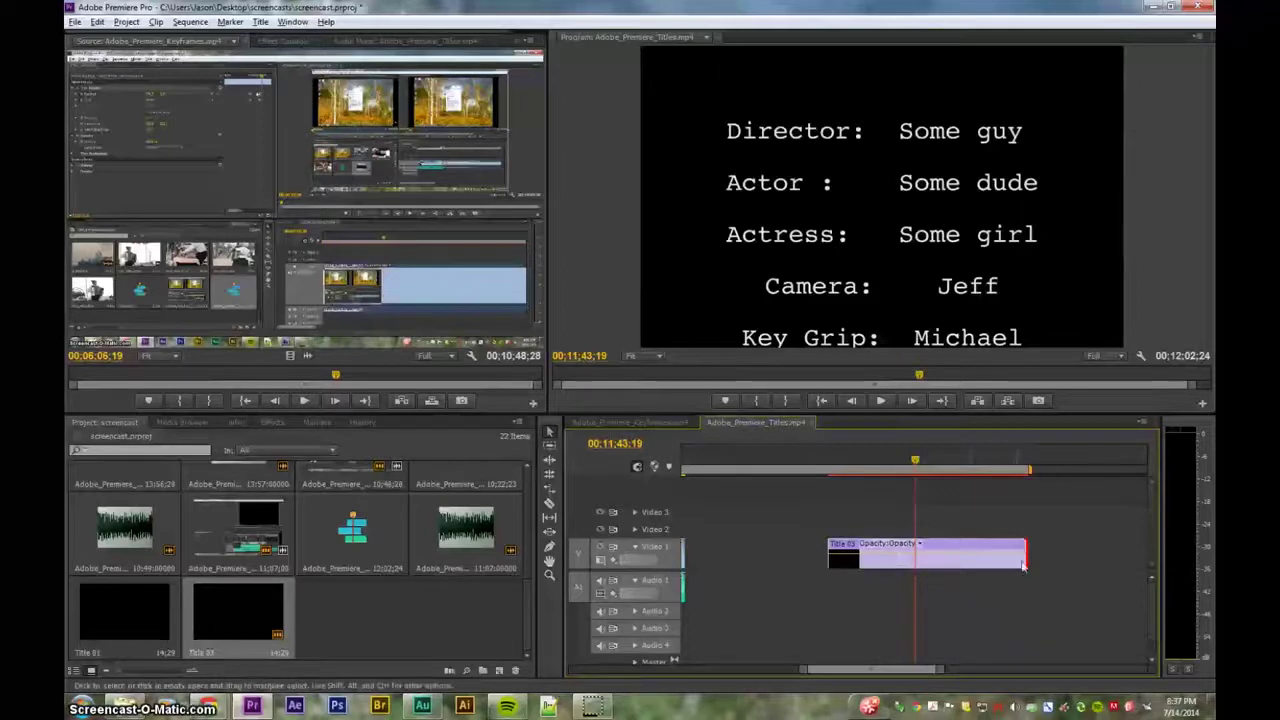
left_click_drag(1021, 557, 916, 558)
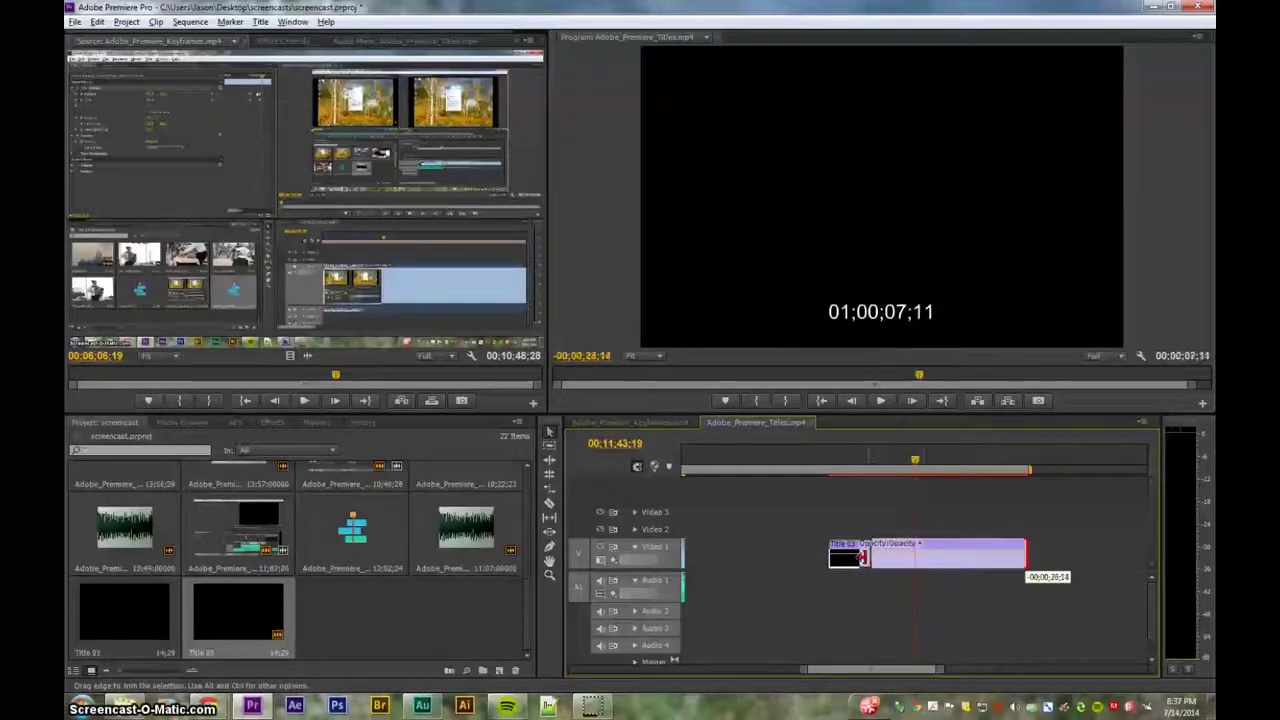
left_click(826, 460)
key("space")
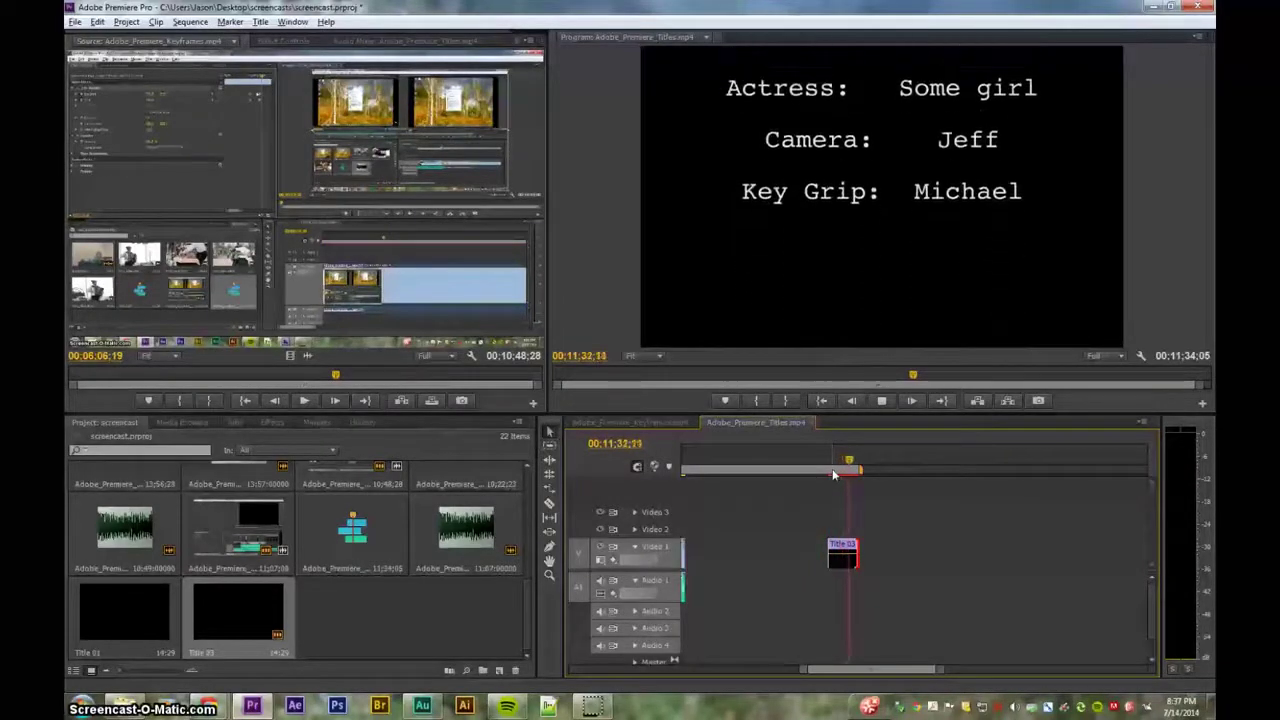
key("space")
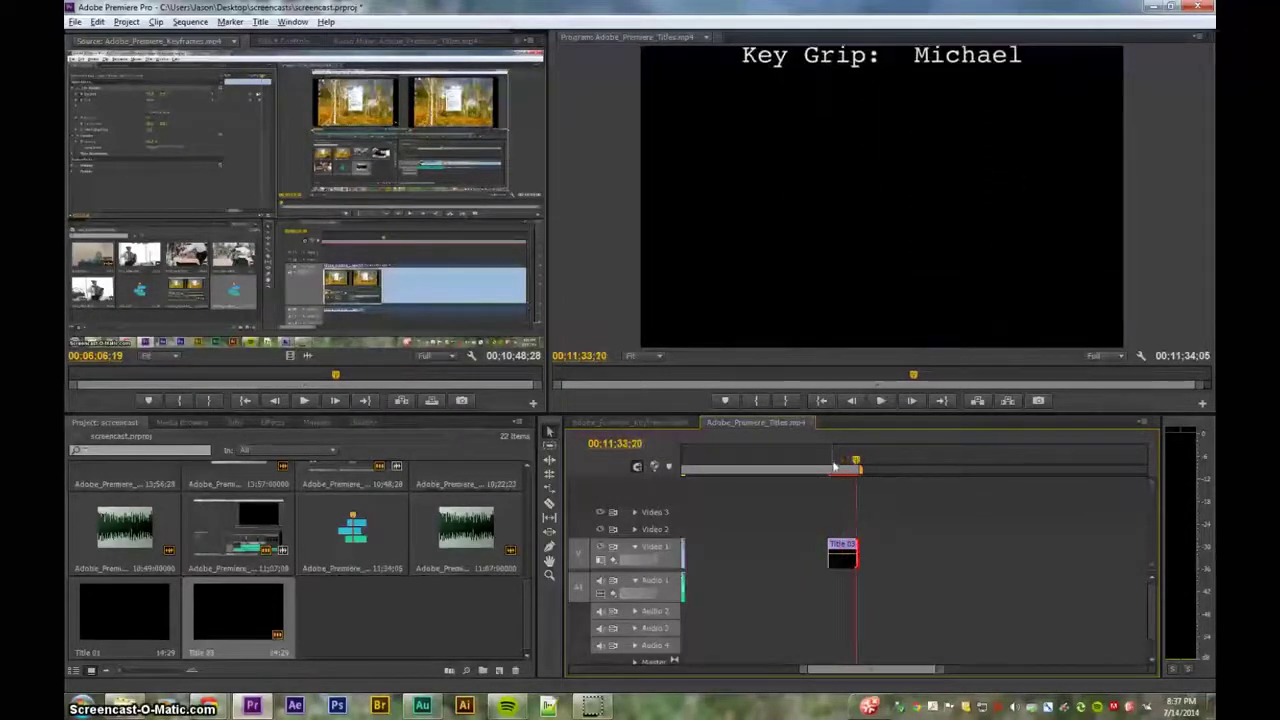
- Change the credits title's type to Crawl Right, keeping it starting and ending off screen
double_click(845, 560)
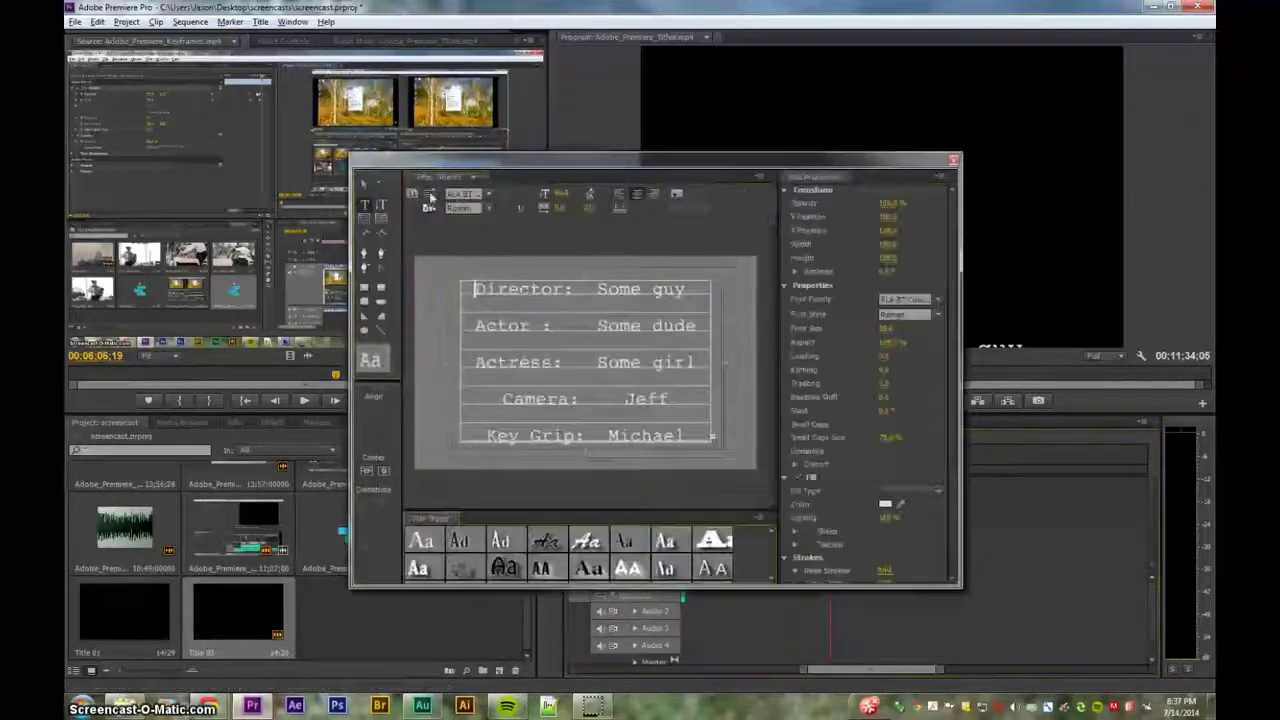
left_click(430, 195)
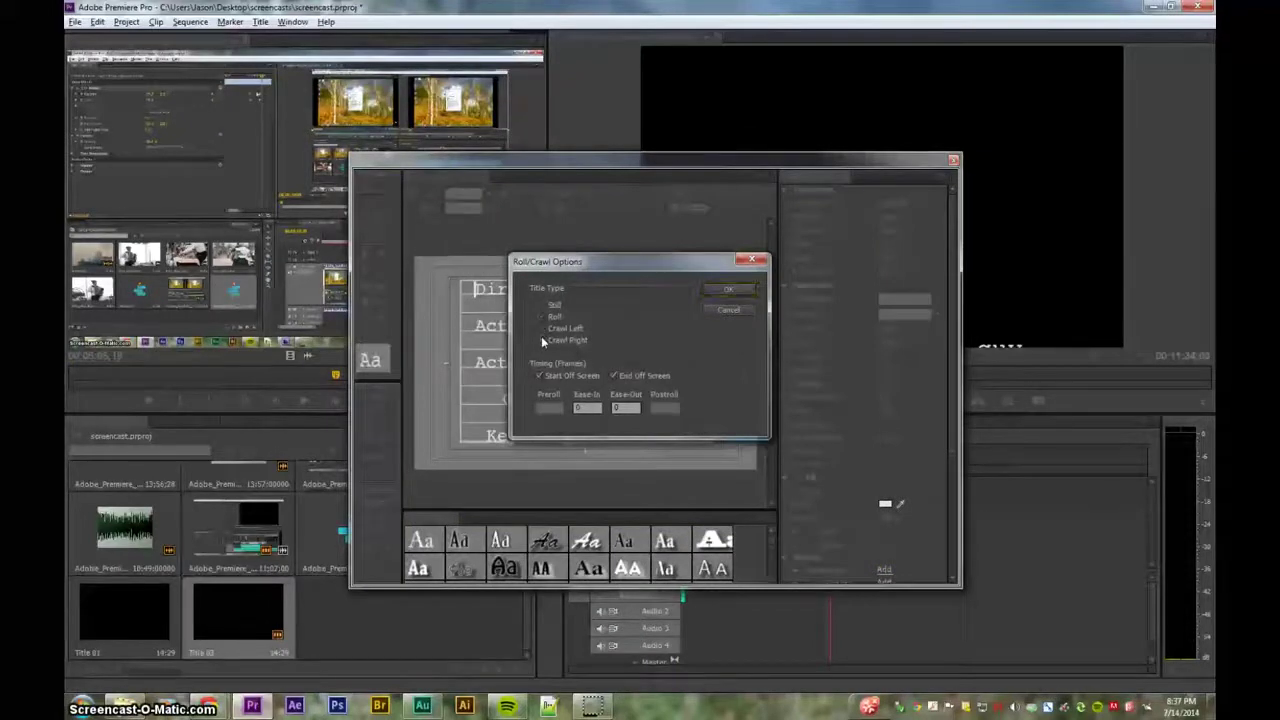
left_click(729, 291)
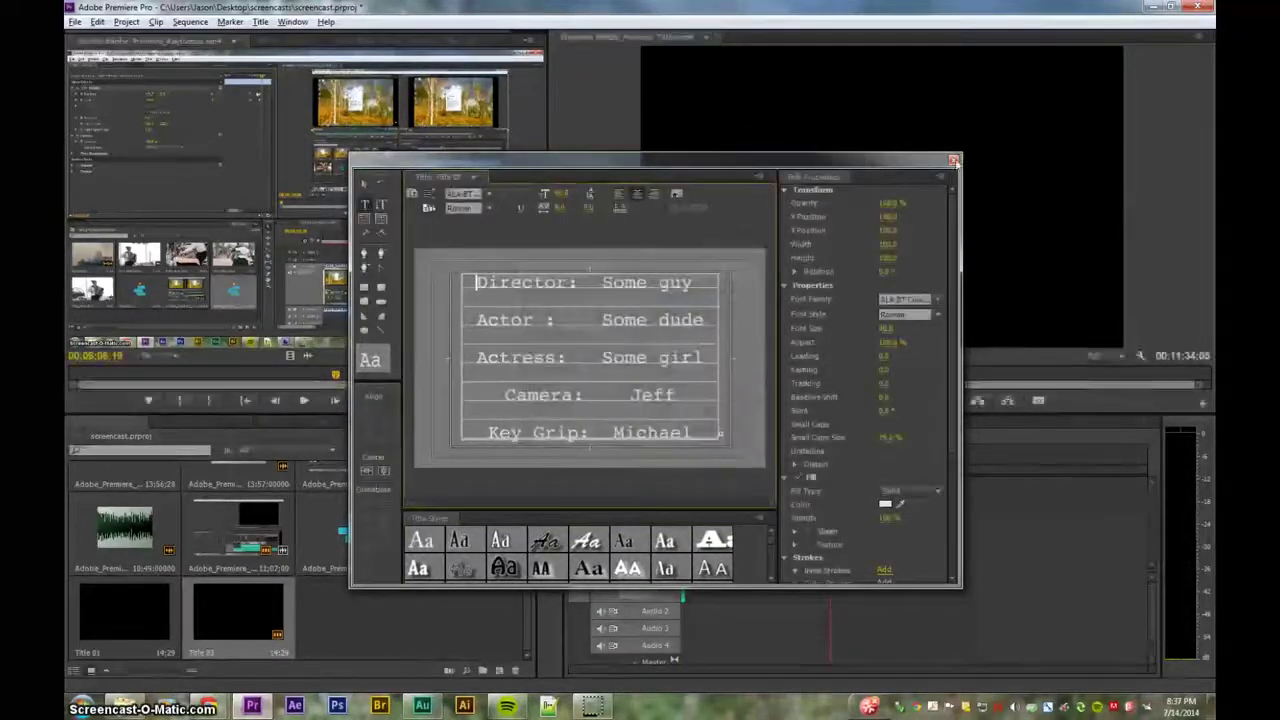
left_click(953, 161)
- Lengthen the credits clip to a duration of 00;00;12;17 and play it to check the crawl
left_click_drag(853, 561, 895, 560)
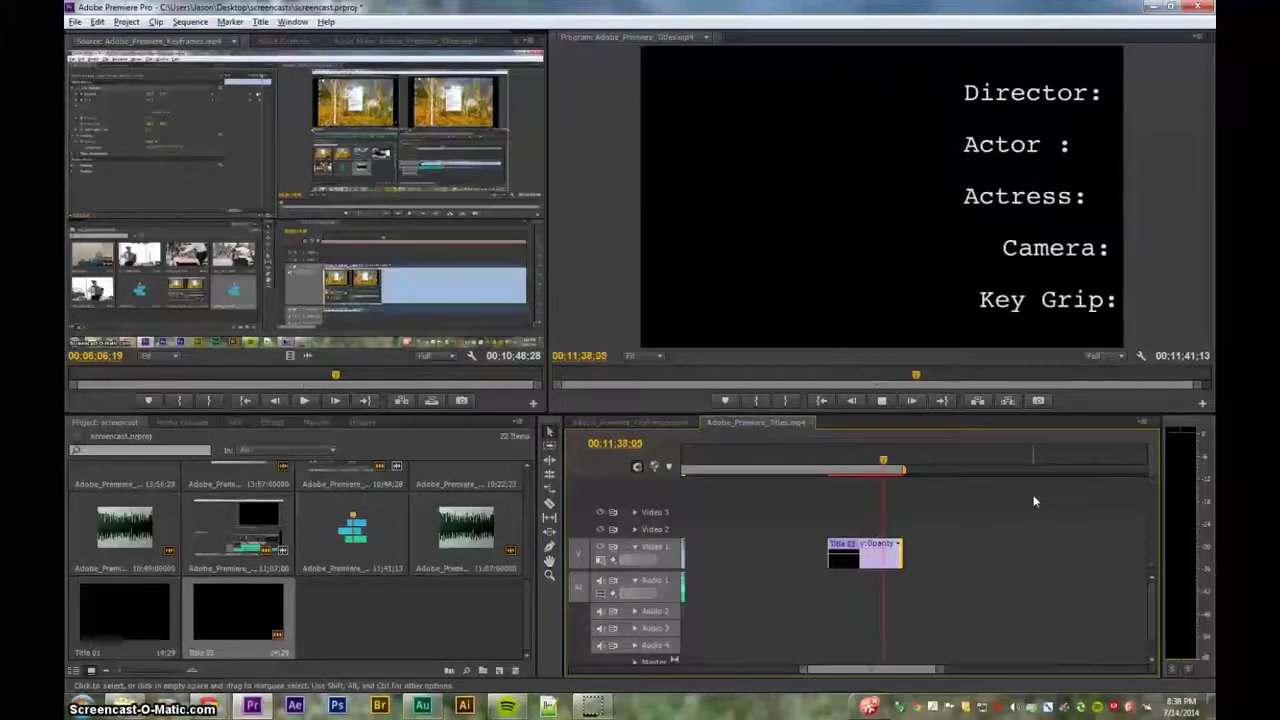
key("space")
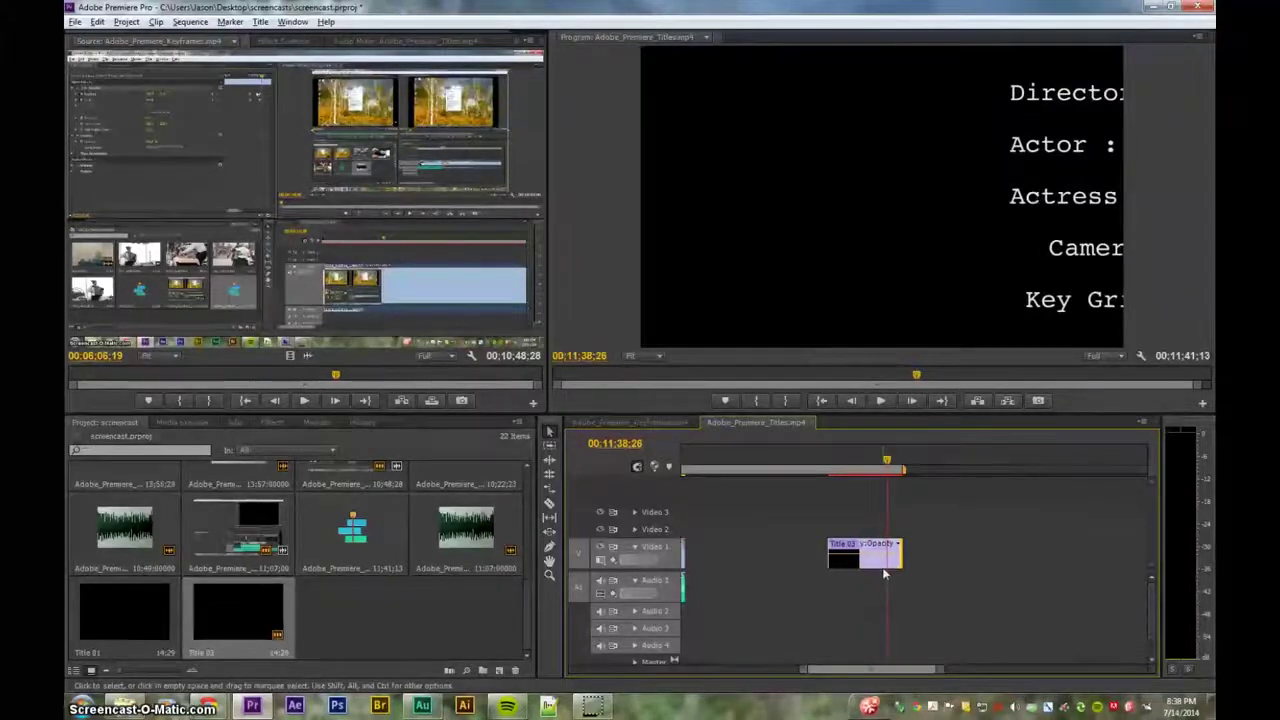
key("alt+p")
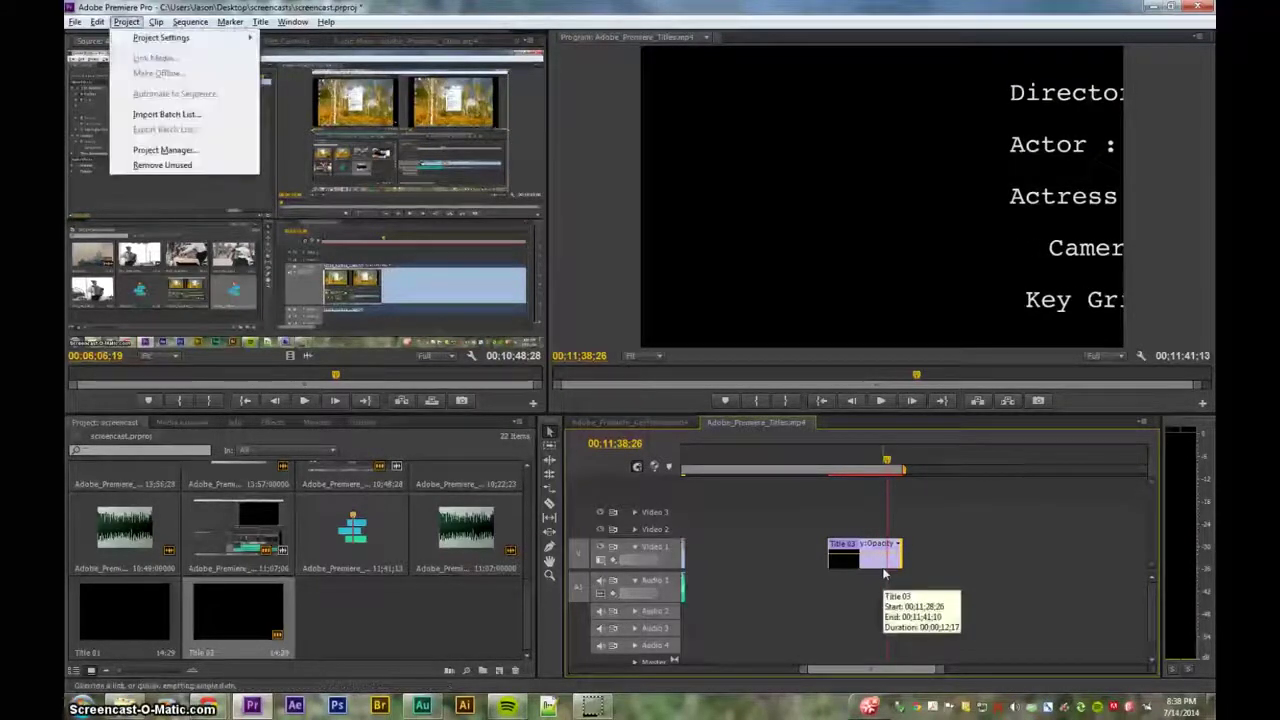